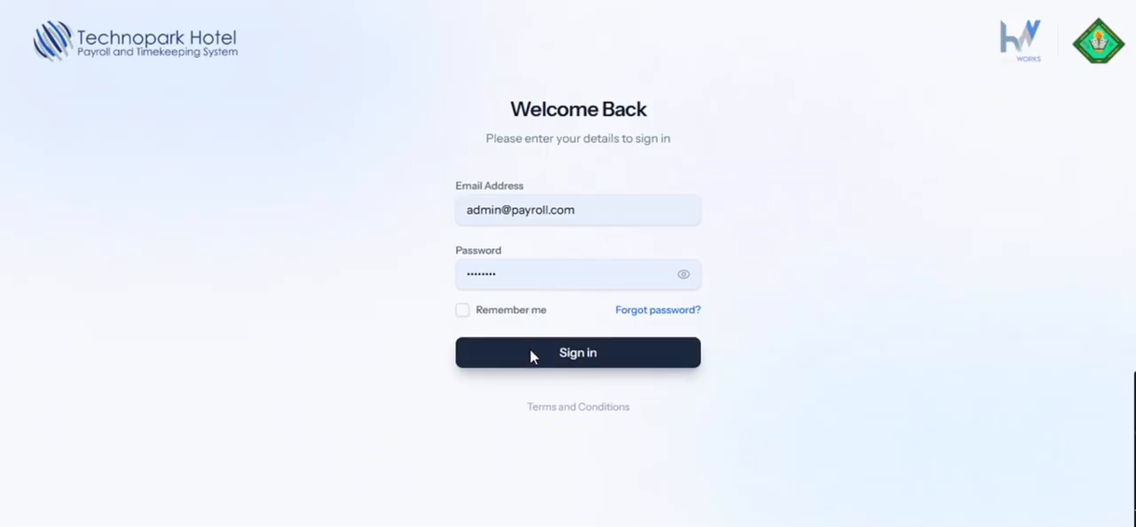
- Read the Terms and Conditions, close them, and sign in with the prefilled admin account
left_click(578, 407)
scroll(573, 313, "down", 5)
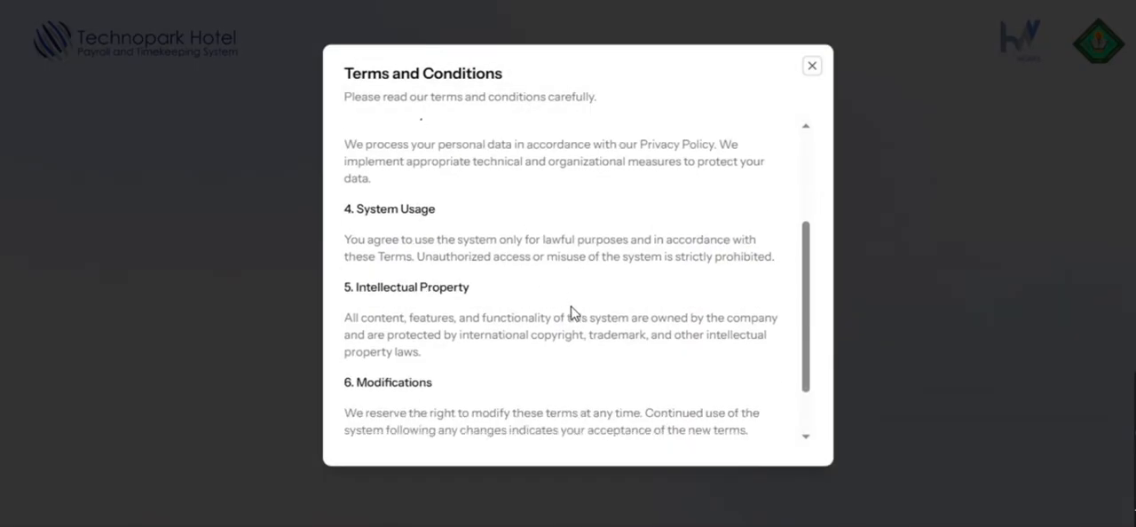
scroll(577, 292, "up", 5)
left_click(811, 66)
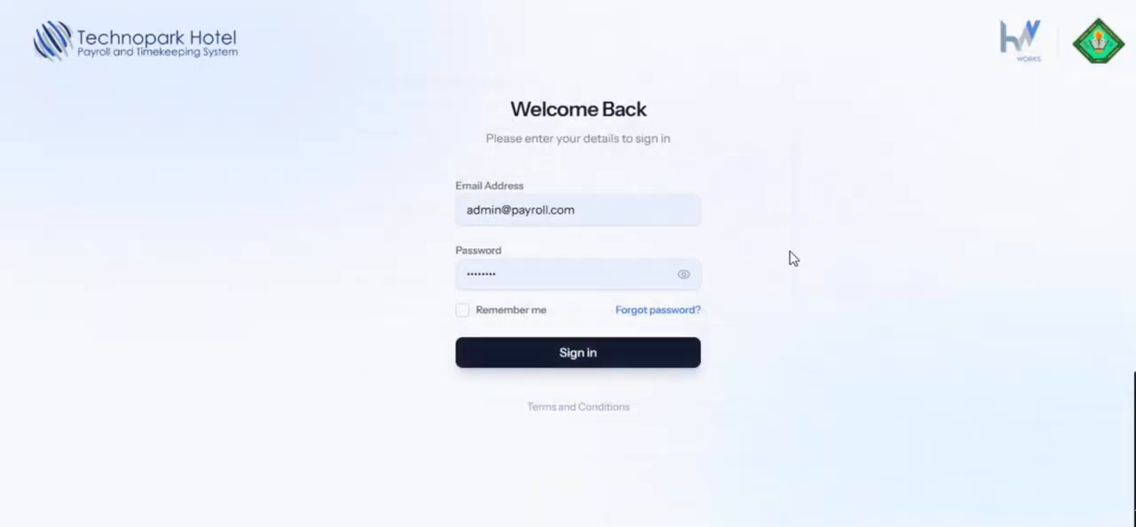
left_click(611, 346)
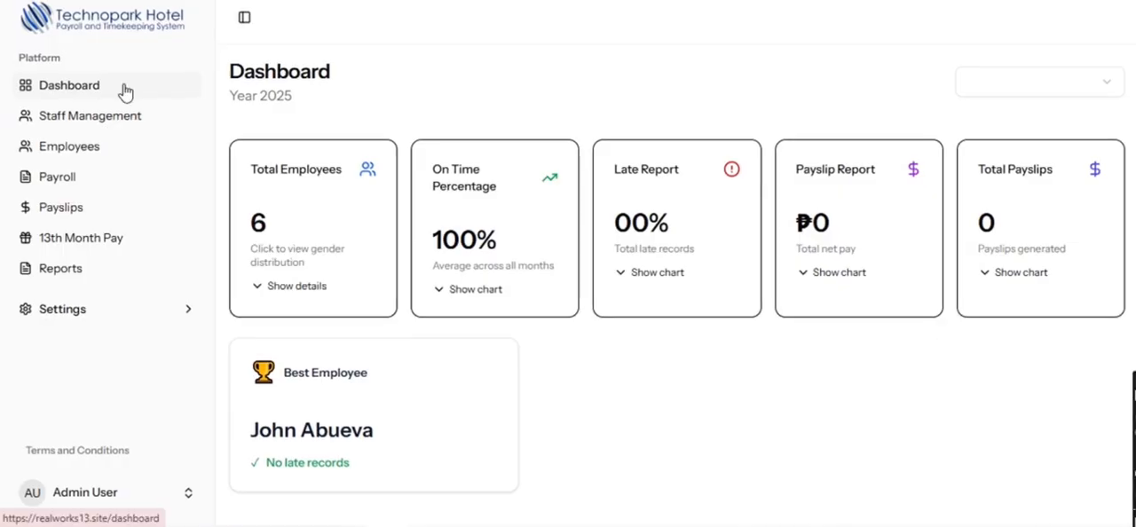
- Examine the gender distribution by department and the monthly On Time Percentage chart on the dashboard
left_click(298, 289)
scroll(304, 300, "down", 3)
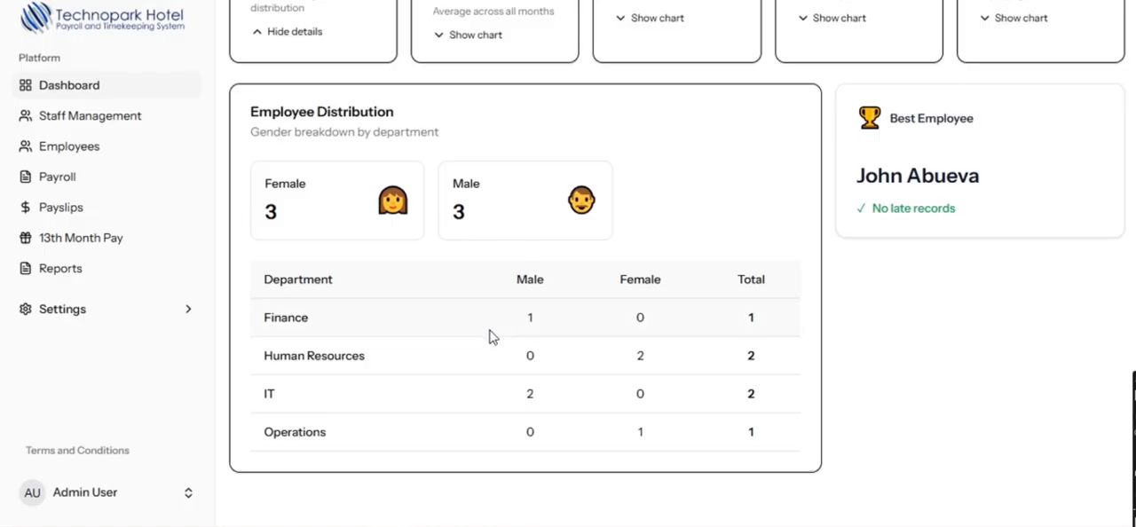
scroll(746, 454, "up", 3)
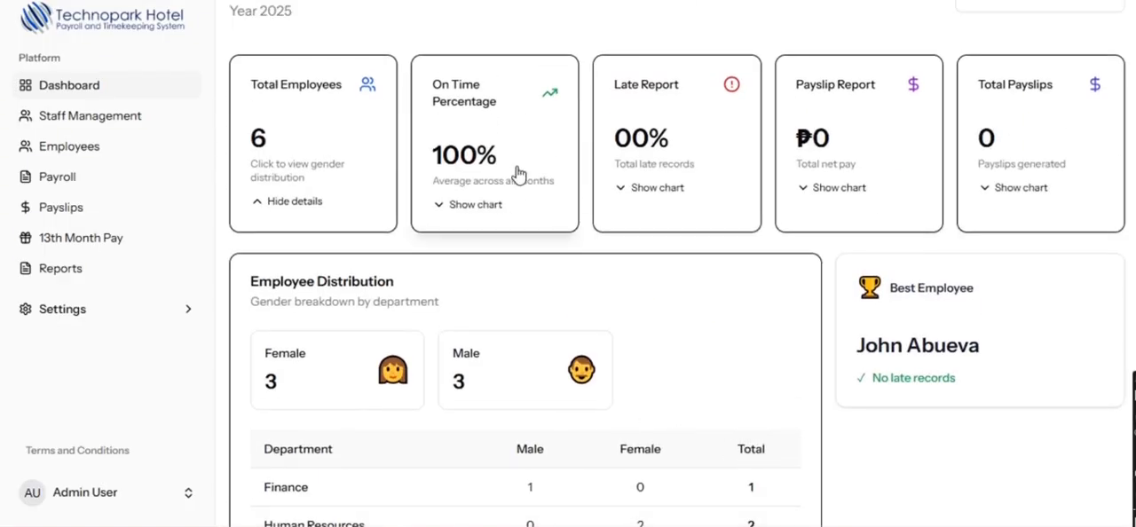
left_click(520, 204)
scroll(522, 207, "down", 2)
scroll(523, 205, "up", 1)
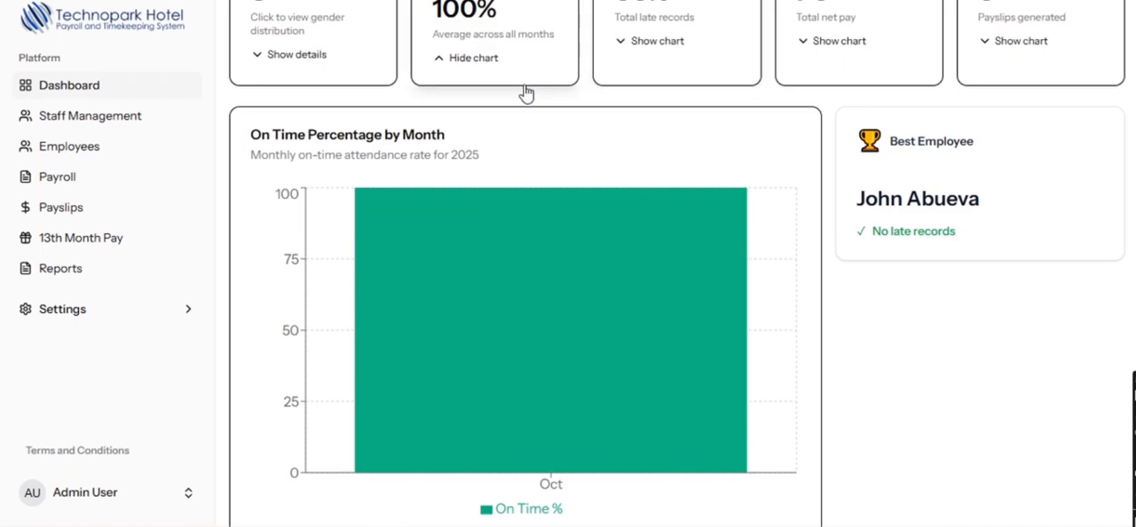
scroll(634, 173, "up", 1)
- Show the Late Report chart by month and look through it
left_click(684, 128)
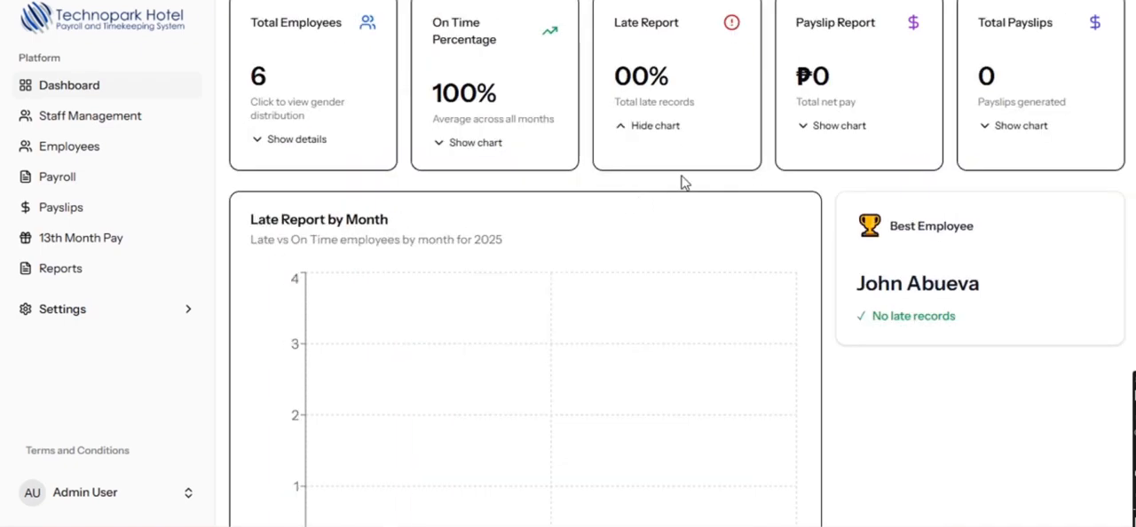
scroll(684, 177, "down", 2)
scroll(690, 177, "up", 1)
scroll(799, 142, "up", 1)
- Examine the dashboard charts for Payslip Report and Total Payslips
left_click(856, 129)
scroll(735, 198, "down", 2)
scroll(763, 182, "up", 2)
scroll(888, 195, "up", 1)
left_click(1012, 213)
scroll(951, 249, "down", 2)
- Open Staff Management and examine the e-mail accounts of the HR and Finance staff users
left_click(103, 122)
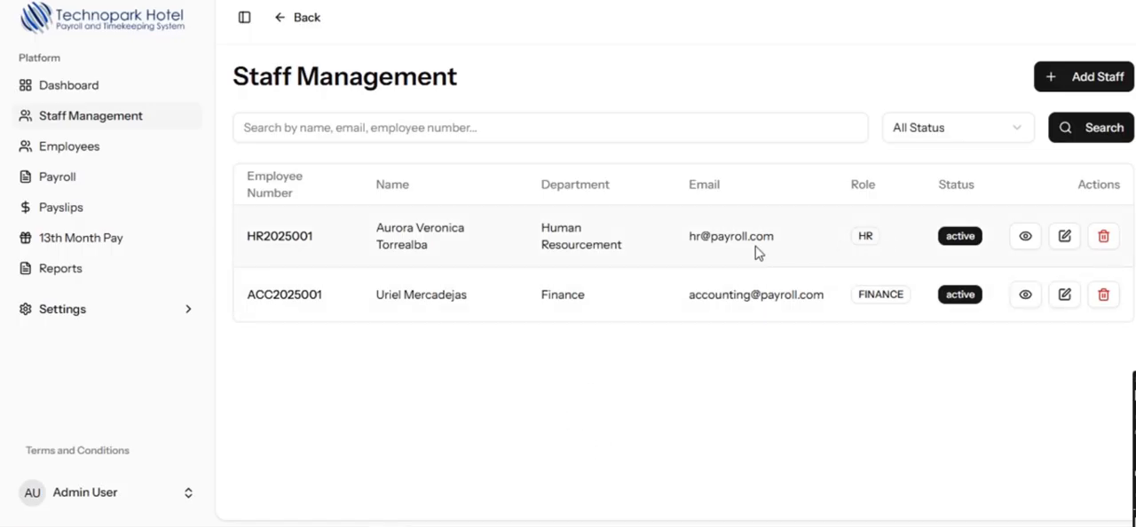
left_click_drag(684, 238, 828, 237)
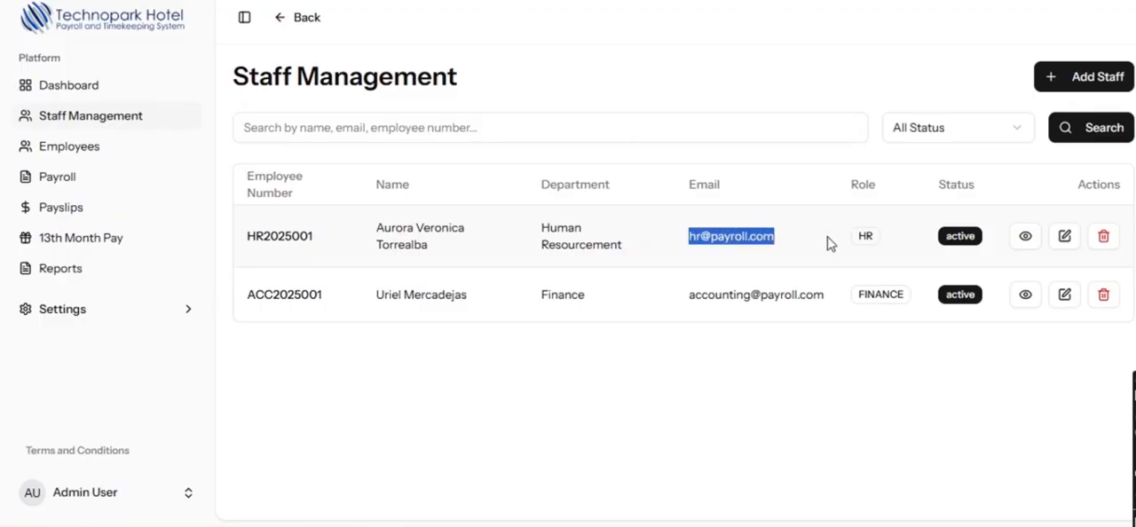
left_click(827, 241)
left_click_drag(679, 302, 914, 300)
left_click(831, 303)
left_click(867, 355)
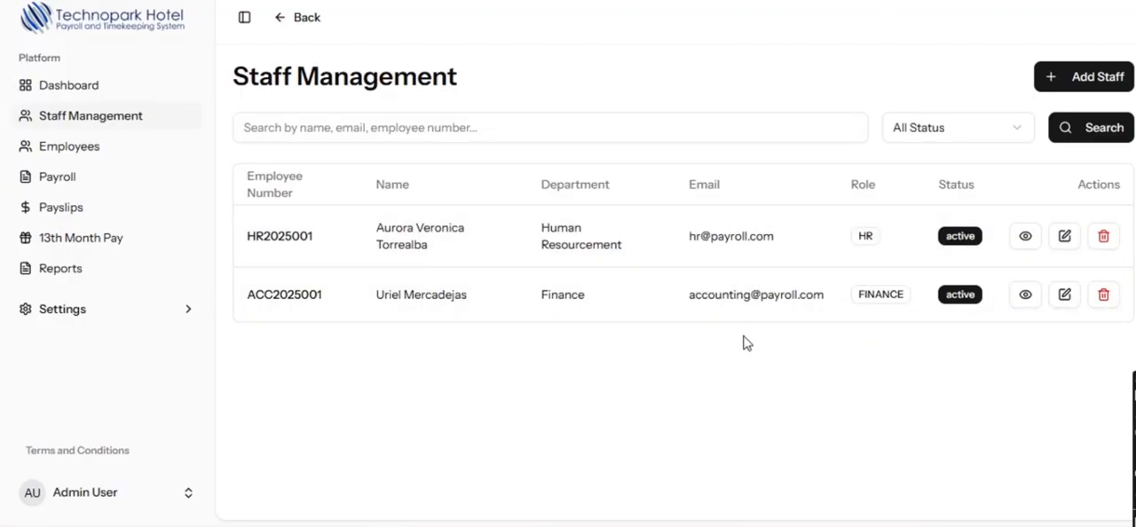
- Start a new staff user, enter the employee number, and set the department to Finance
left_click(1091, 81)
scroll(710, 222, "down", 1)
left_click(773, 148)
type("2025001")
left_click(459, 224)
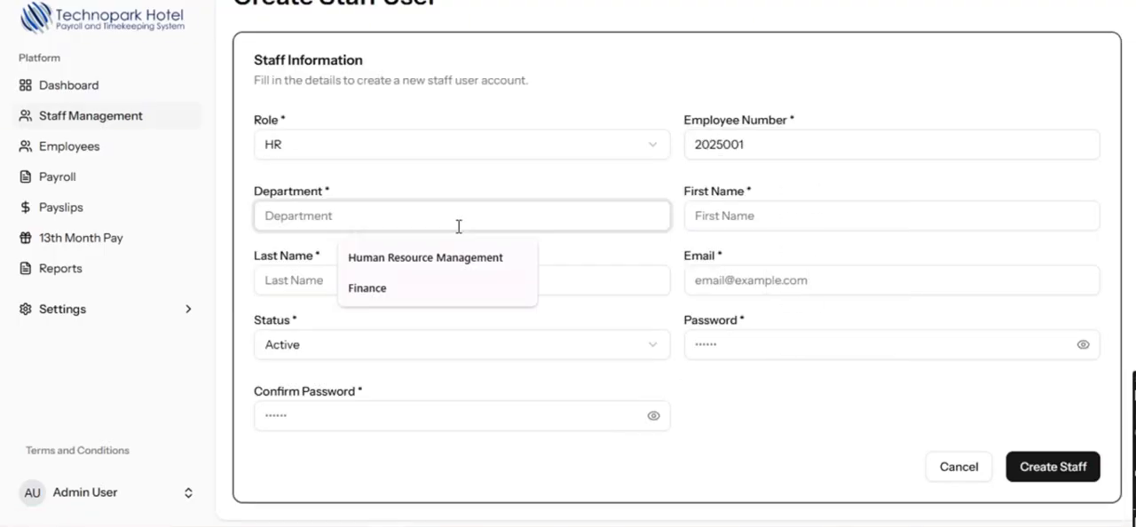
left_click(368, 295)
- Fill in the new staff user's first name, last name and e-mail, and set the status to Active
left_click(830, 217)
key("Tab")
key("Tab")
key("Tab")
left_click(524, 346)
left_click(506, 383)
- Enter and confirm the staff account password, and create the staff user
left_click(824, 334)
type("•••••••••••••••")
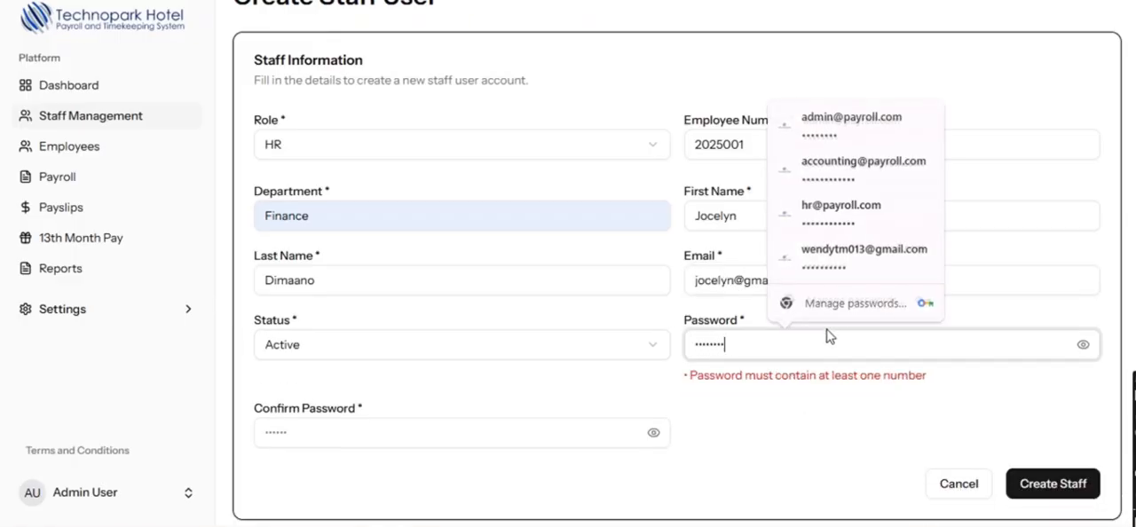
left_click(400, 416)
type("•••••••••••••••")
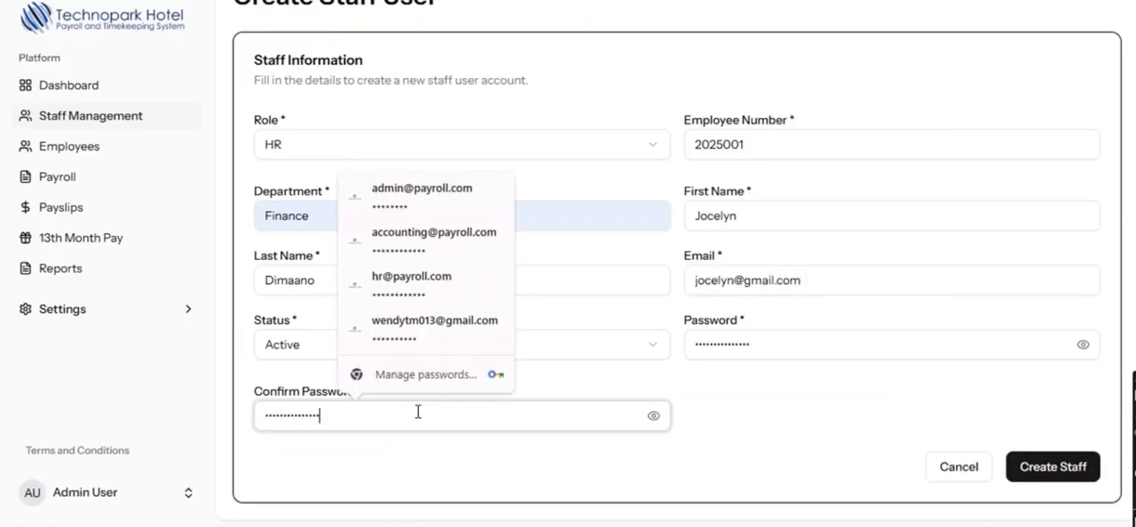
left_click(1021, 471)
- View the detailed information of the newly created staff user
left_click(1011, 233)
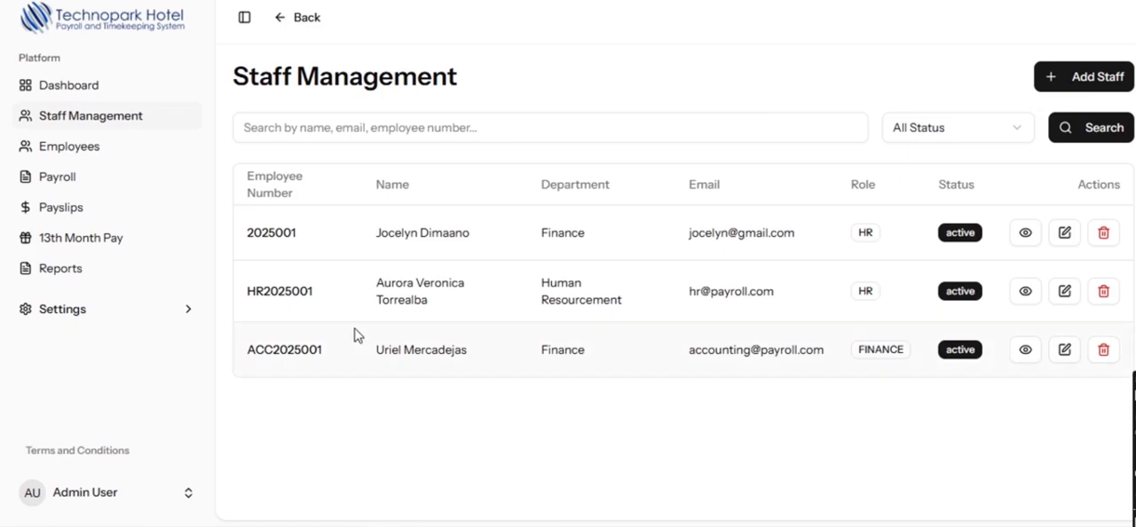
left_click_drag(245, 244, 819, 255)
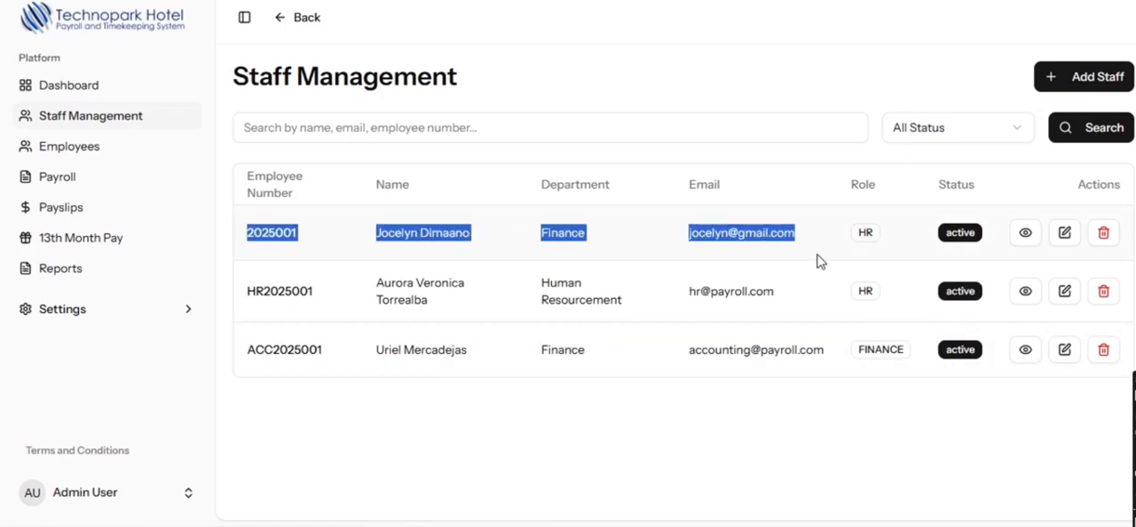
left_click(1025, 234)
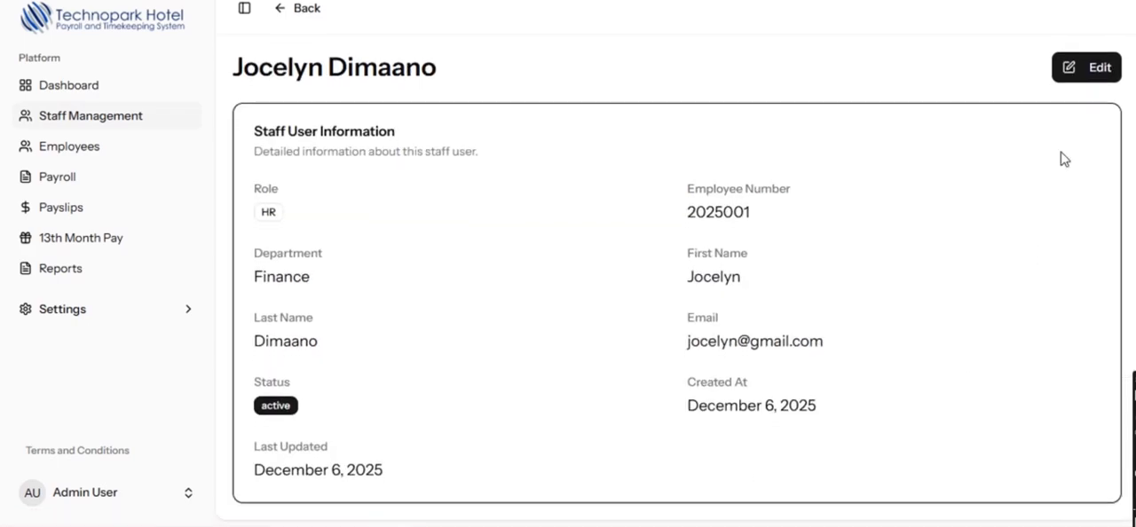
- Edit the new staff user by appending a 1 to the employee number, save, and check the updated entry in the list
left_click(1095, 89)
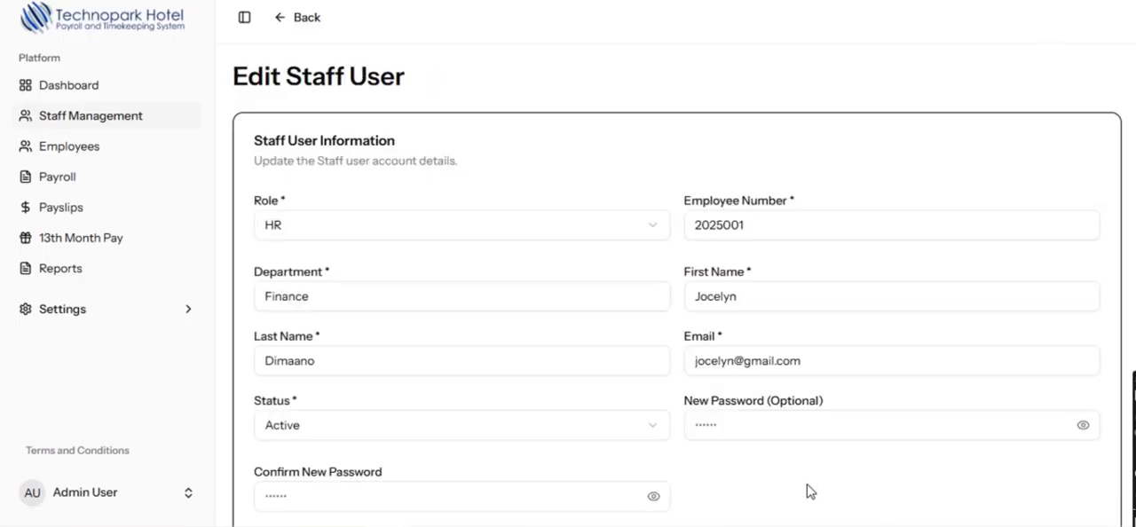
scroll(817, 482, "down", 1)
left_click(497, 280)
left_click(803, 279)
left_click(793, 213)
left_click(515, 212)
left_click(519, 147)
left_click(881, 142)
left_click(882, 451)
left_click(772, 150)
left_click(1030, 467)
left_click_drag(301, 232, 240, 244)
left_click(293, 258)
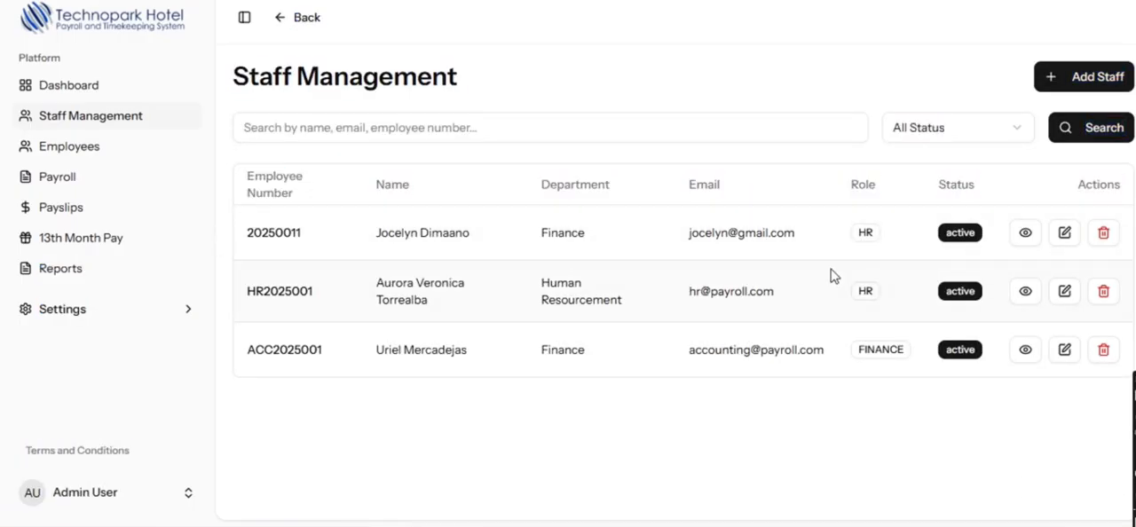
- Delete the newly created staff user from the staff list
left_click(1108, 240)
left_click(655, 57)
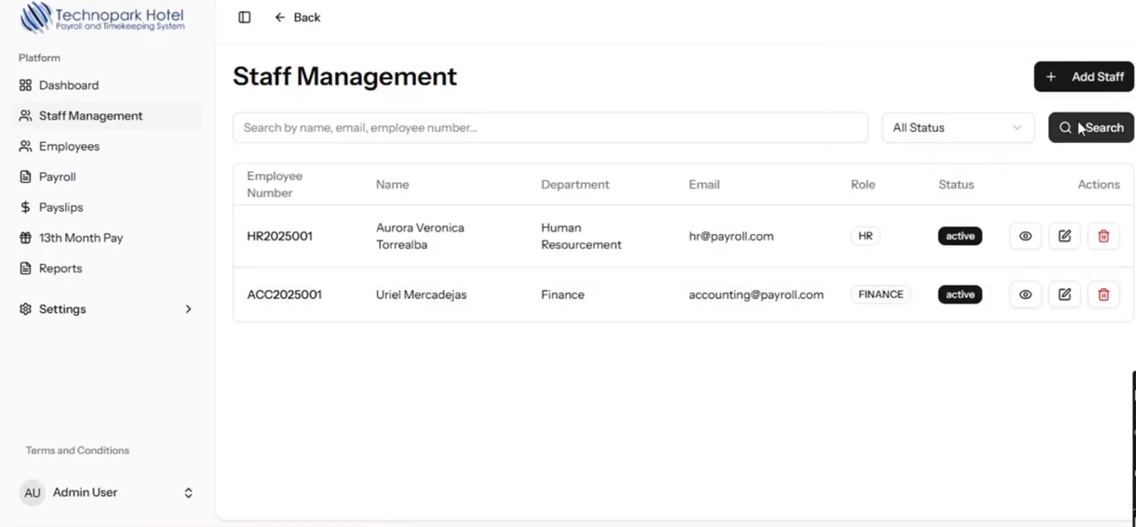
- Open the Employees list and examine the first employee's profile information
left_click(99, 151)
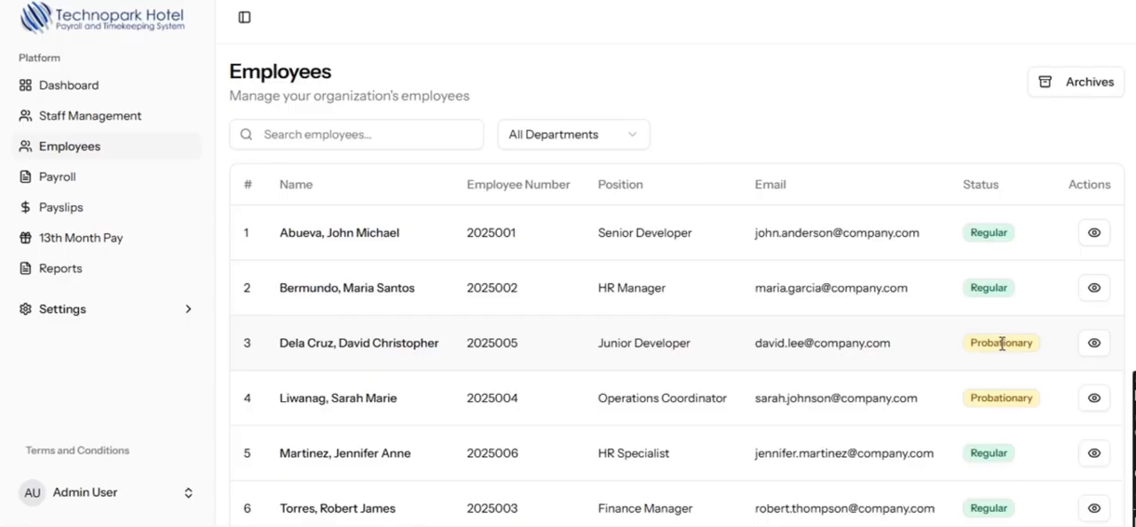
scroll(1003, 341, "down", 2)
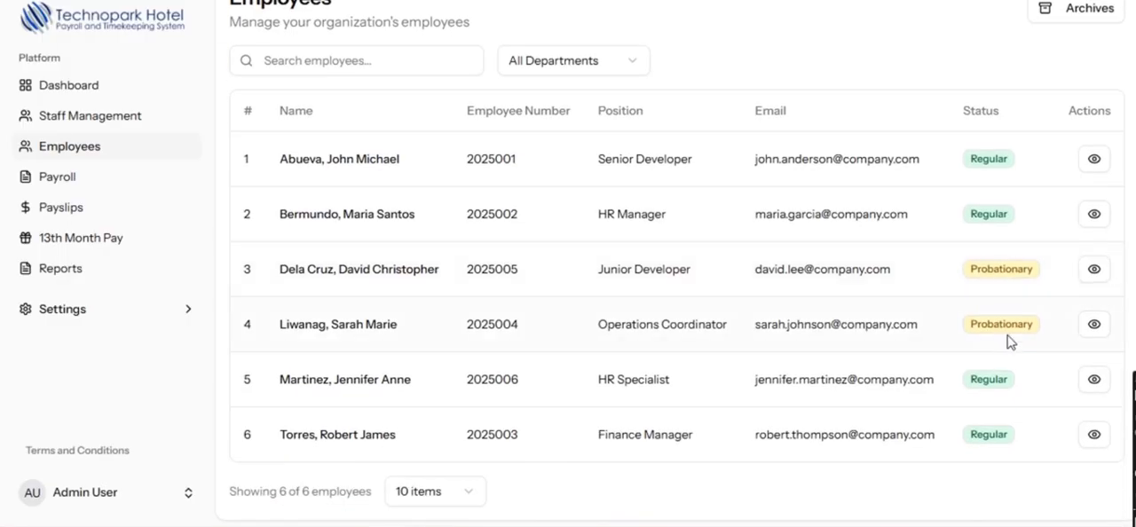
left_click(1093, 158)
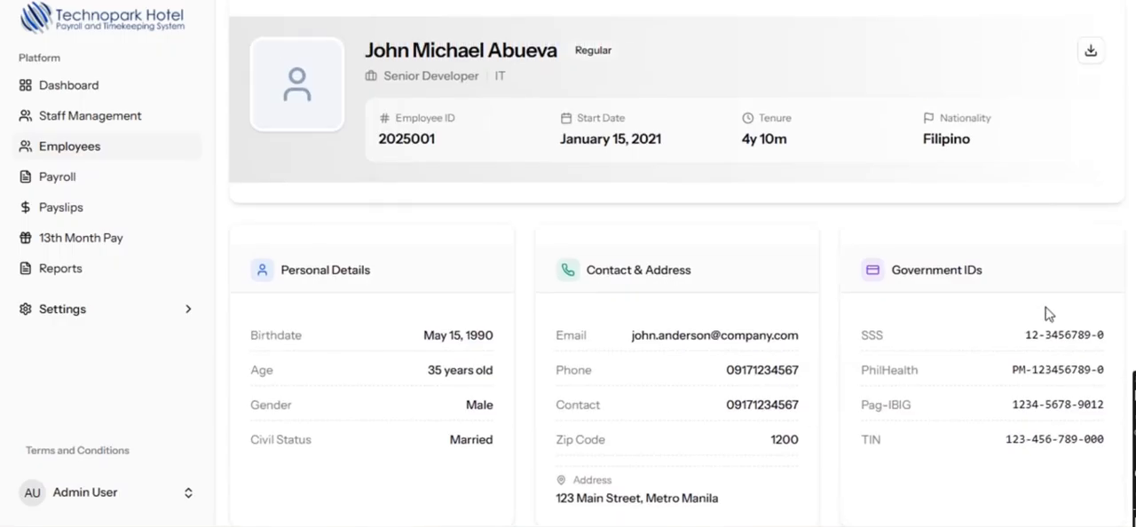
scroll(976, 302, "down", 3)
scroll(918, 286, "down", 2)
scroll(920, 279, "up", 5)
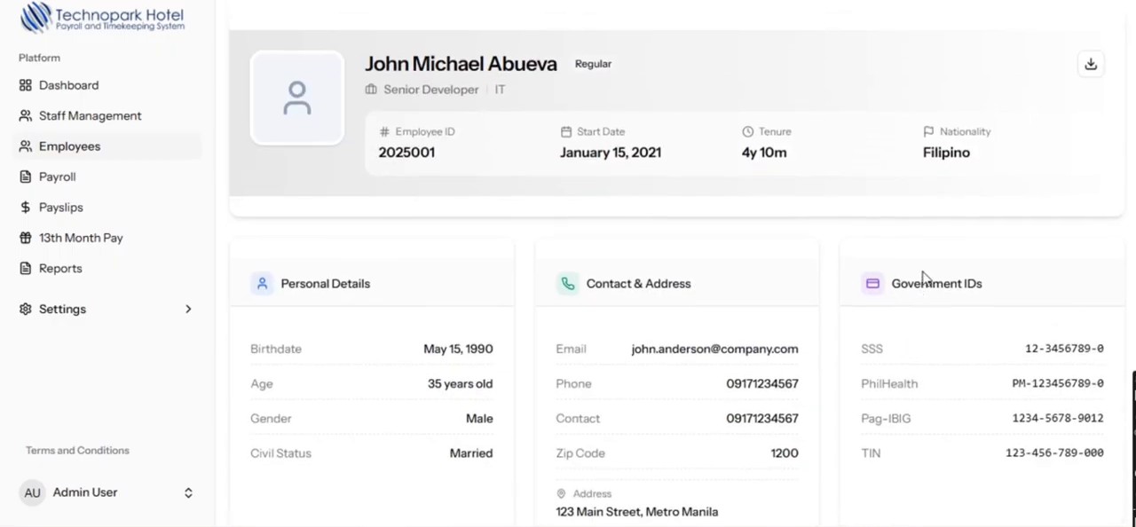
- Examine the employee's schedule, attendance, deduction, leave and payslip records
left_click(443, 158)
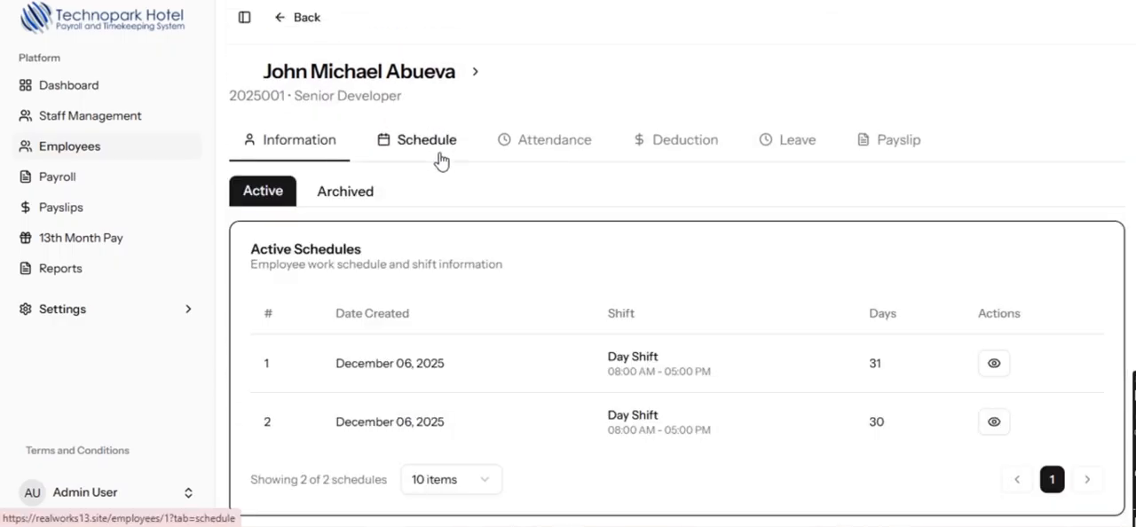
scroll(825, 311, "down", 1)
scroll(835, 334, "up", 1)
left_click(557, 142)
left_click(677, 144)
left_click(794, 142)
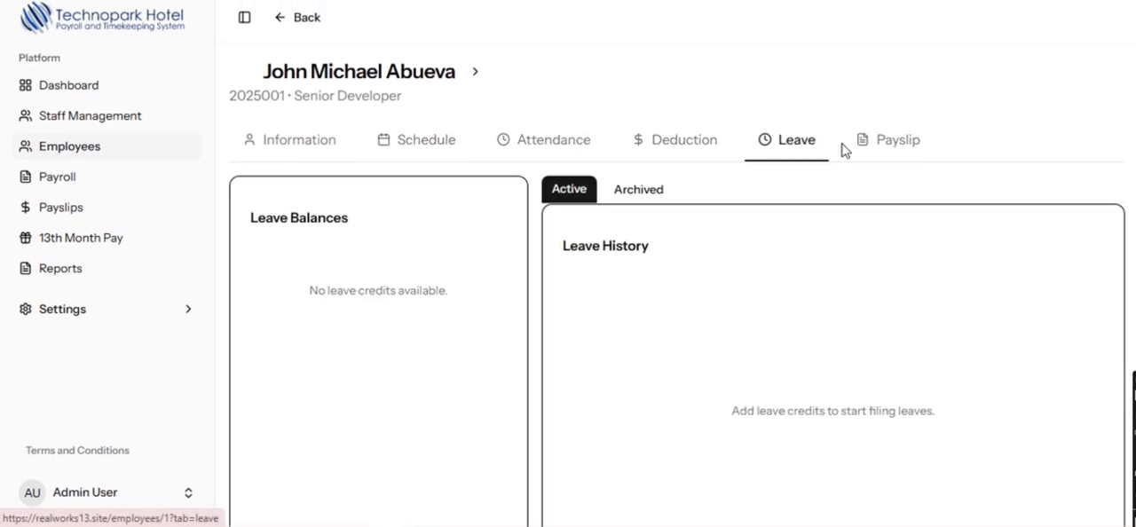
scroll(998, 299, "down", 2)
scroll(998, 299, "up", 1)
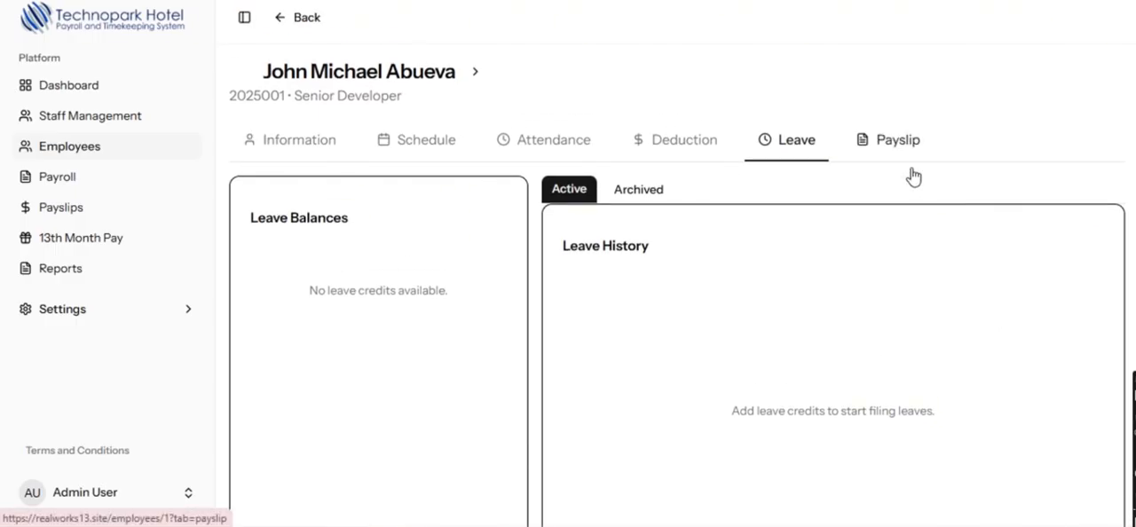
left_click(911, 158)
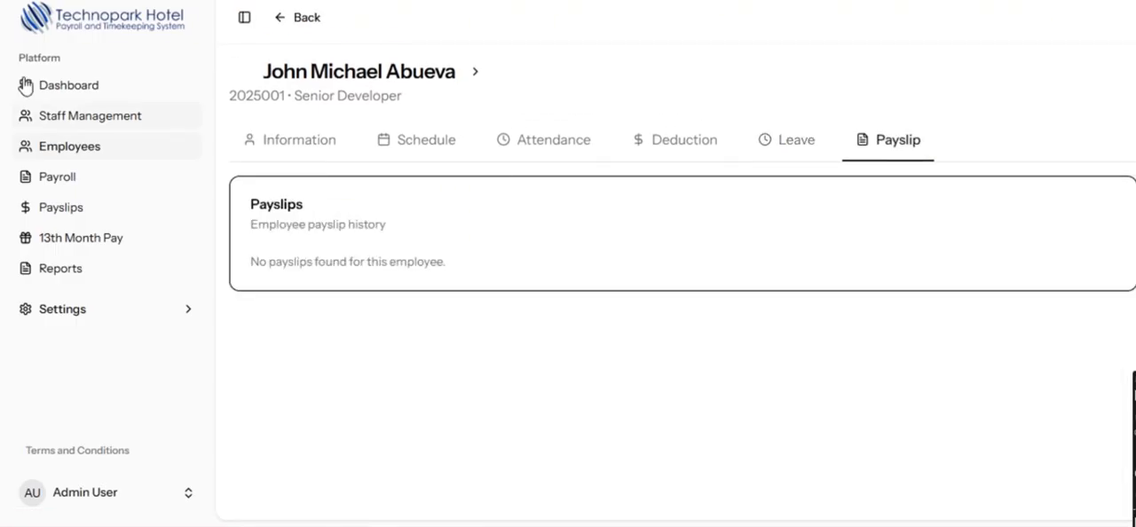
- View the Payroll, Payslips and 13th Month Pay pages in turn
left_click(58, 177)
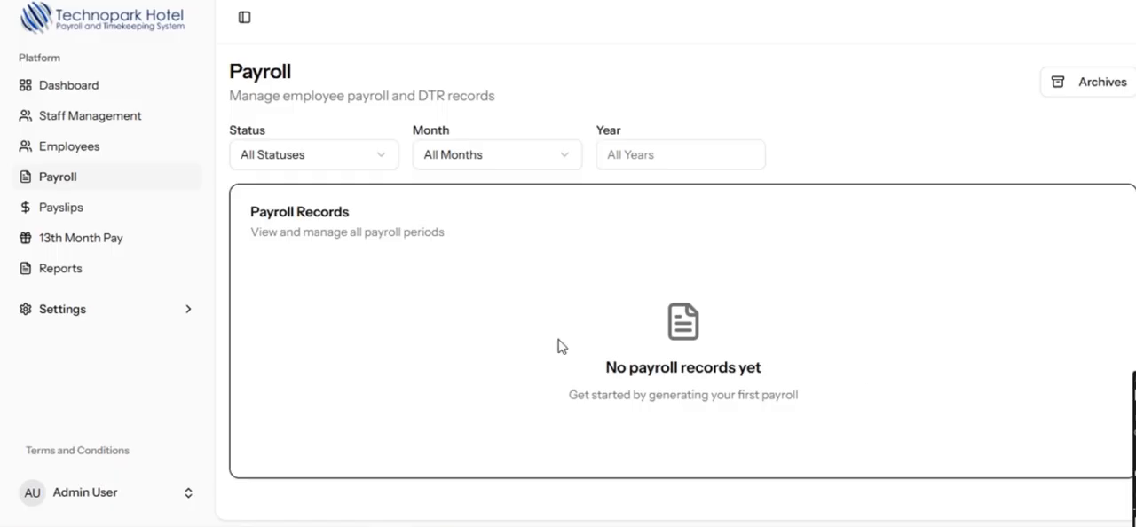
left_click(71, 213)
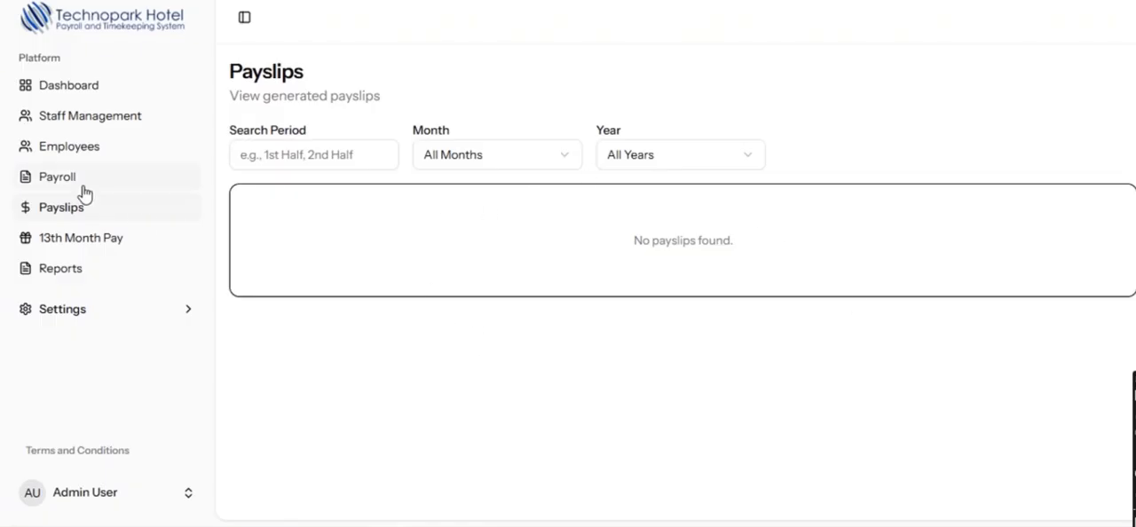
left_click(57, 243)
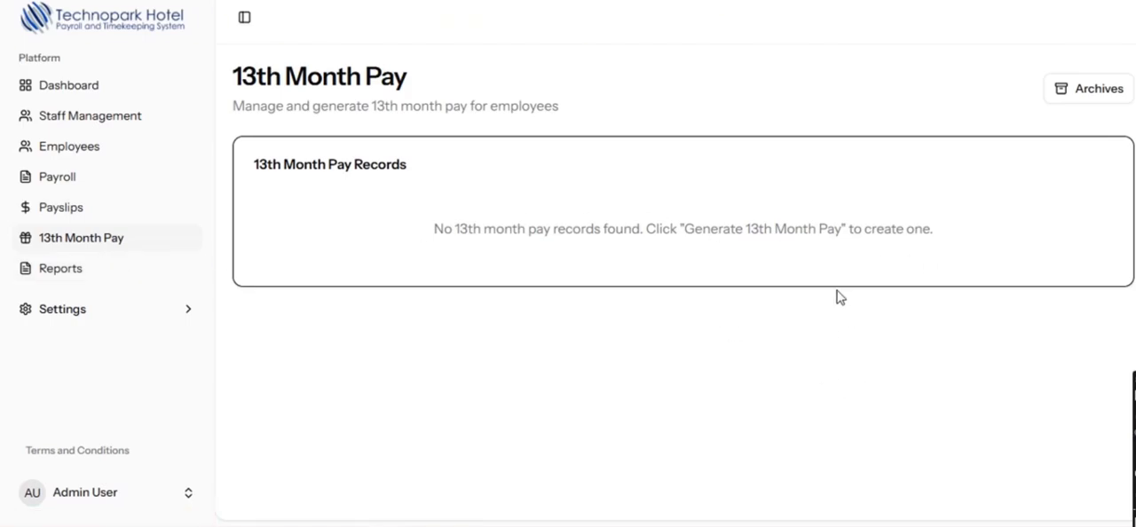
- Open Reports and examine the payroll month and year filter options without choosing any
left_click(55, 271)
scroll(613, 351, "down", 2)
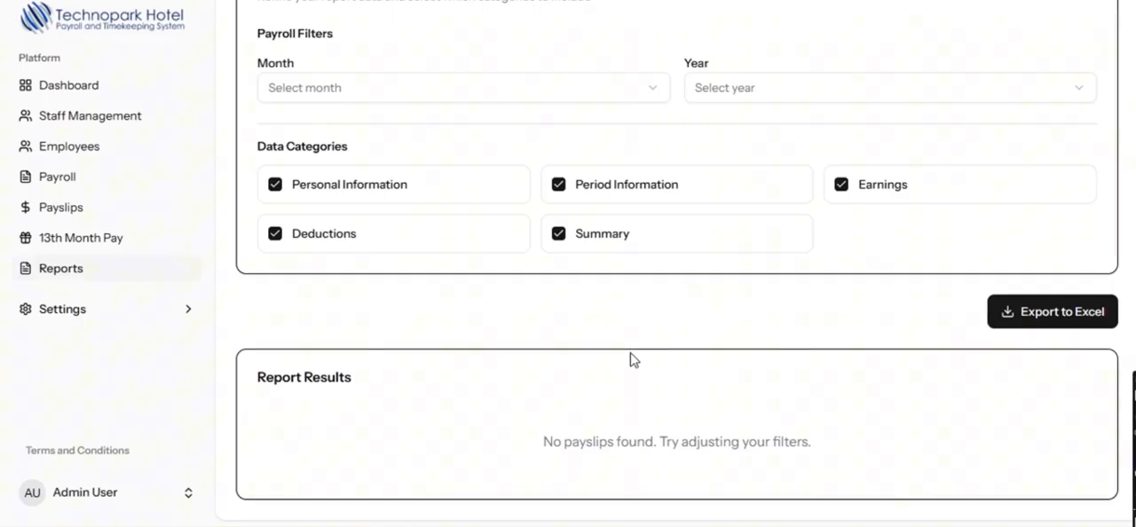
left_click(492, 86)
left_click(834, 122)
left_click(775, 96)
left_click(672, 315)
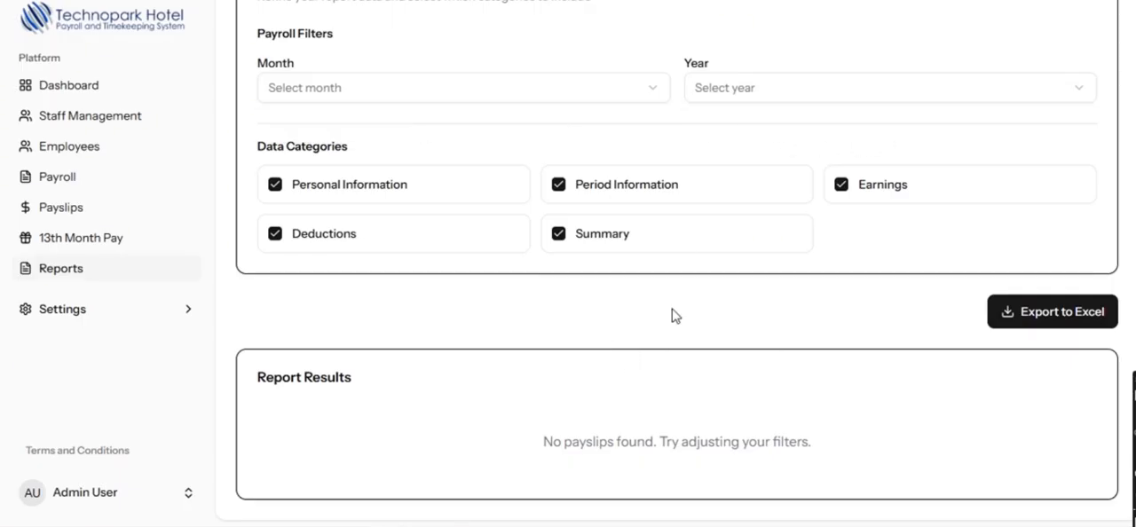
- Open the Calendar Holiday settings and look through the nationwide holidays list
left_click(81, 316)
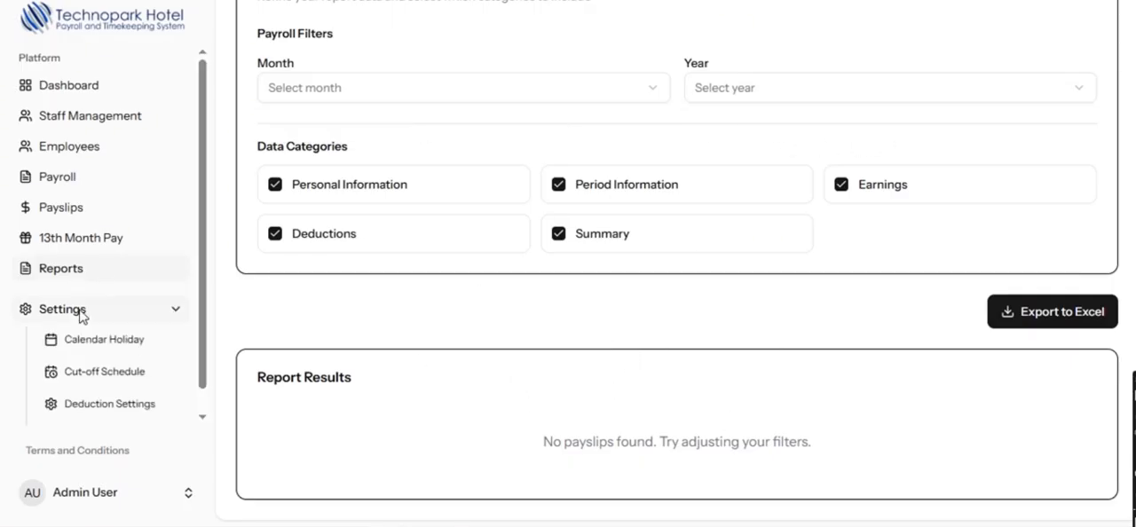
left_click(101, 355)
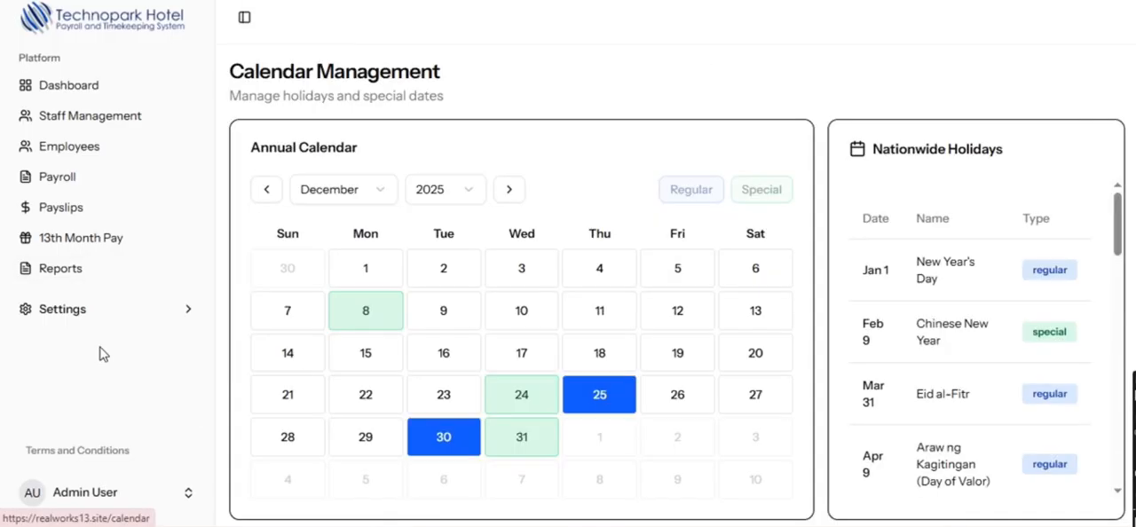
scroll(923, 391, "down", 2)
scroll(649, 414, "down", 1)
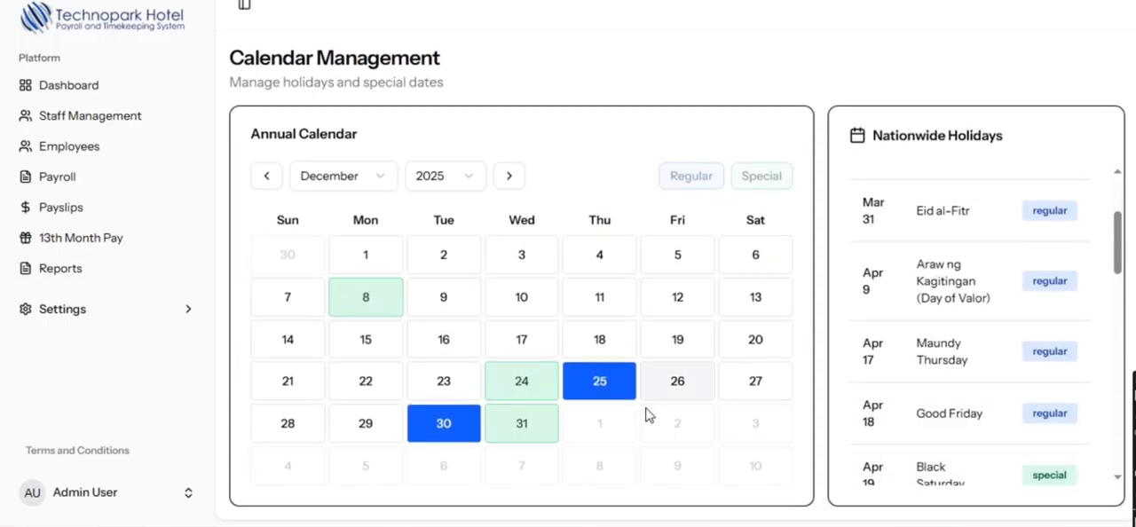
- Browse the annual calendar back through the earlier months of 2025 and forward again to June
triple_click(275, 178)
triple_click(275, 177)
triple_click(275, 177)
triple_click(510, 176)
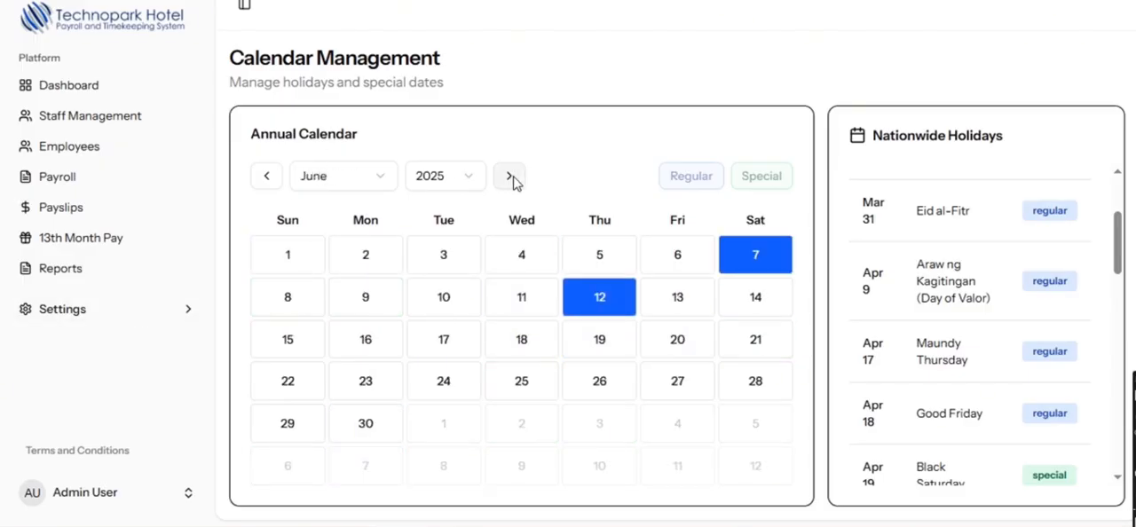
- Finish browsing the annual calendar and nationwide holidays list, and open the Work Schedule settings
left_click(510, 176)
scroll(905, 412, "down", 10)
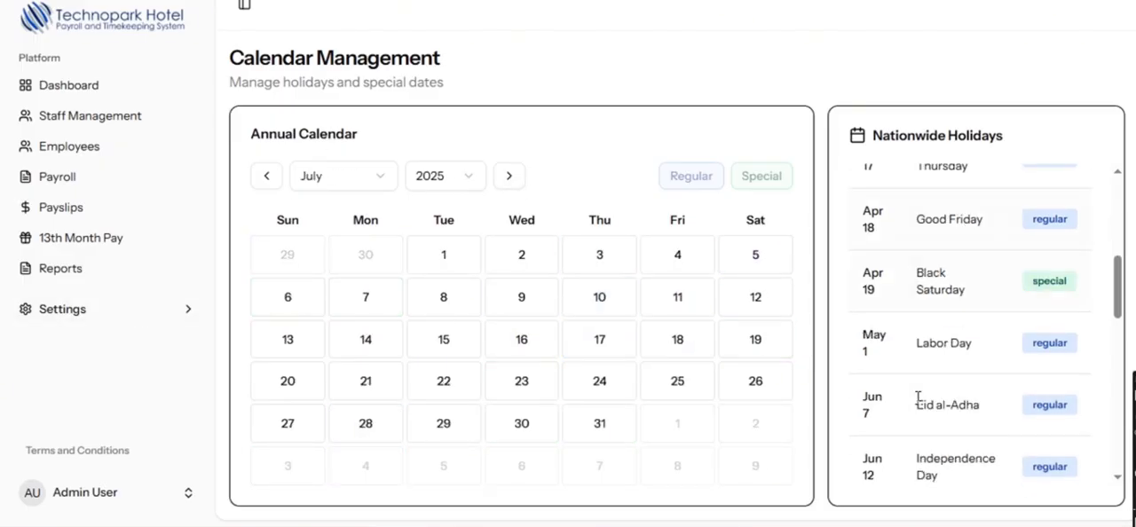
left_click(47, 312)
left_click(114, 377)
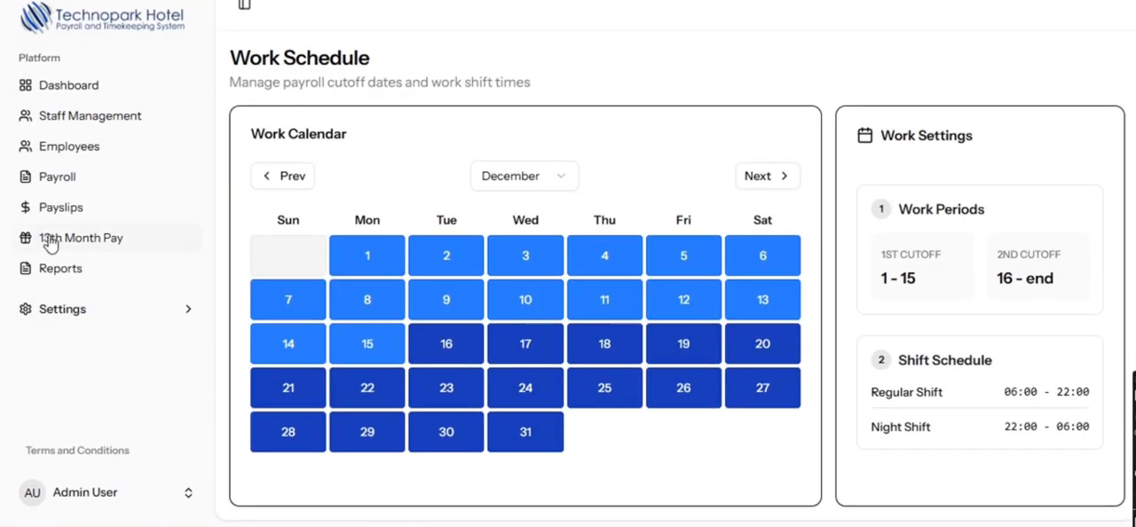
- Open the deduction settings and look through the list of deduction types
left_click(88, 312)
left_click(92, 377)
scroll(513, 373, "down", 1)
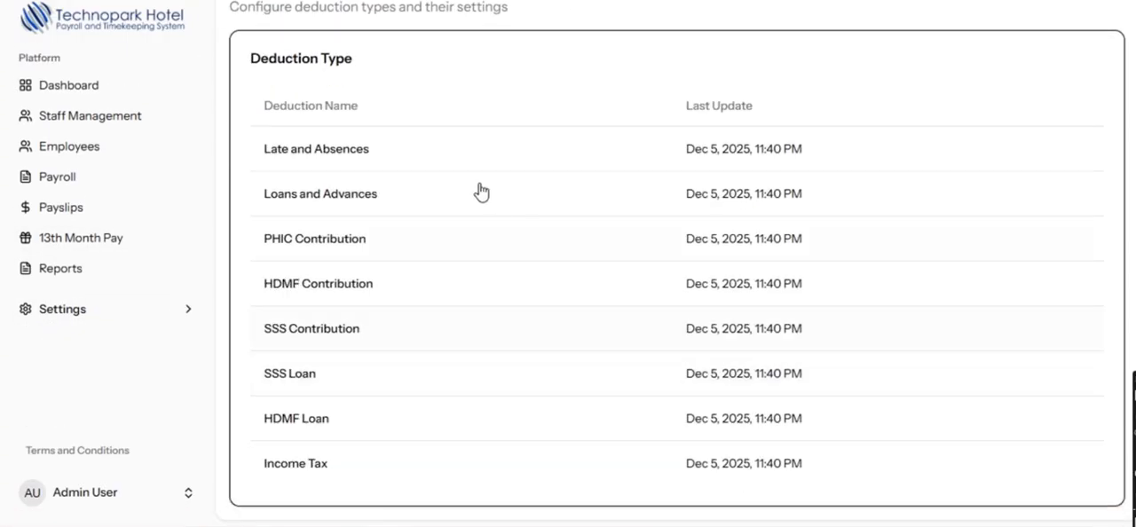
left_click(381, 164)
left_click(307, 152)
- Open Premium Setup and examine the Additional Premium Pay rates for the first 8 hours
left_click(78, 312)
scroll(83, 393, "down", 1)
left_click(94, 406)
left_click(432, 168)
scroll(434, 183, "down", 2)
scroll(434, 183, "up", 2)
left_click(366, 154)
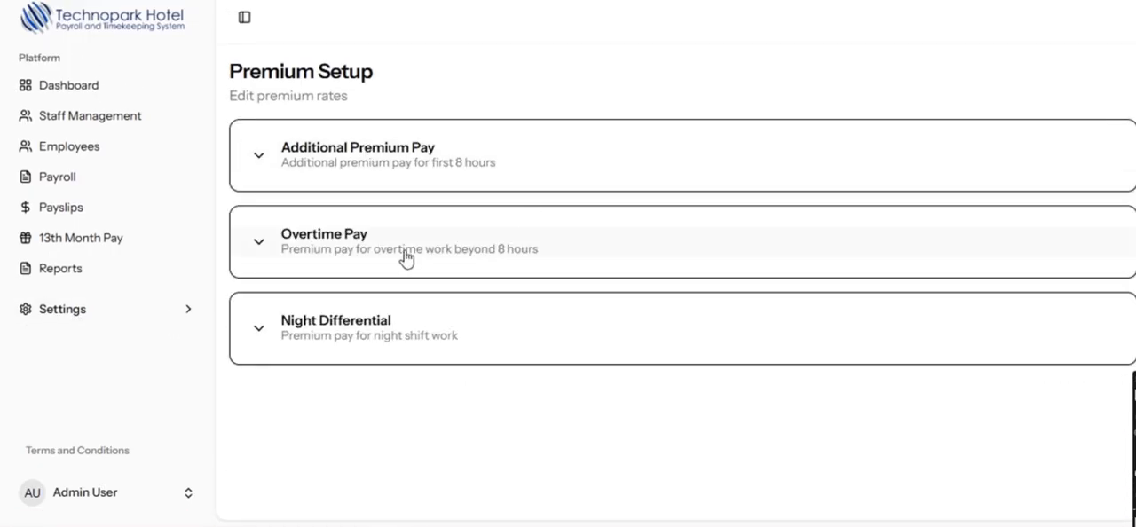
- Examine the Night Differential premium rates and revisit the Payroll and Payslips pages
left_click(346, 329)
scroll(346, 328, "down", 2)
scroll(347, 317, "up", 2)
left_click(292, 332)
left_click(51, 182)
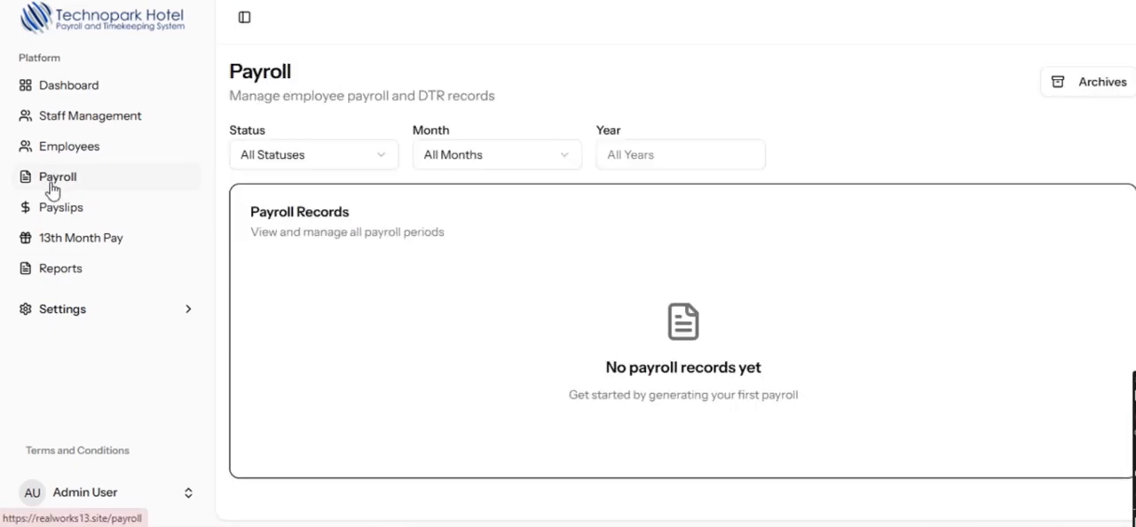
left_click(68, 216)
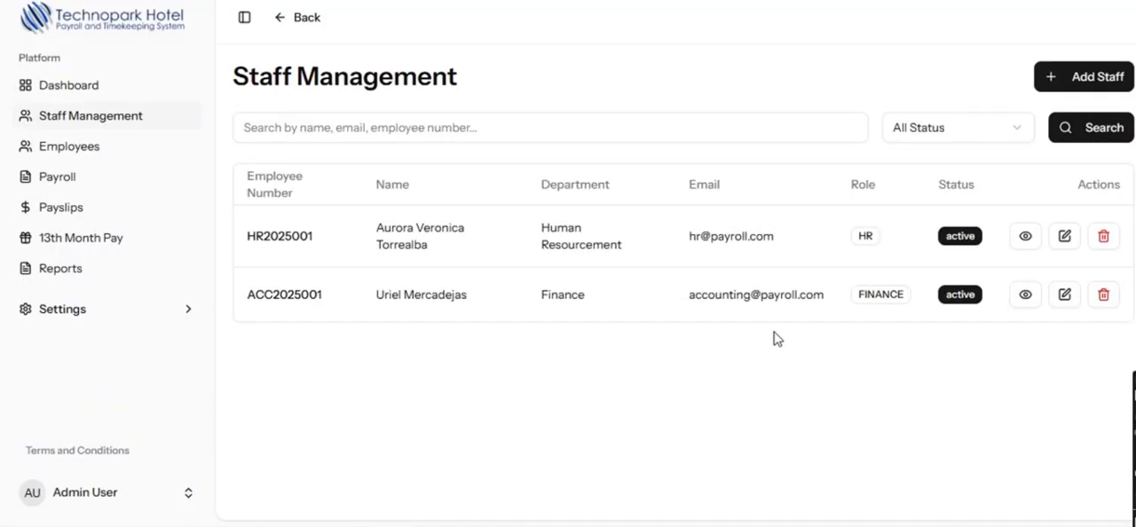
- Log out of the admin account and sign in with the HR account
left_click(88, 491)
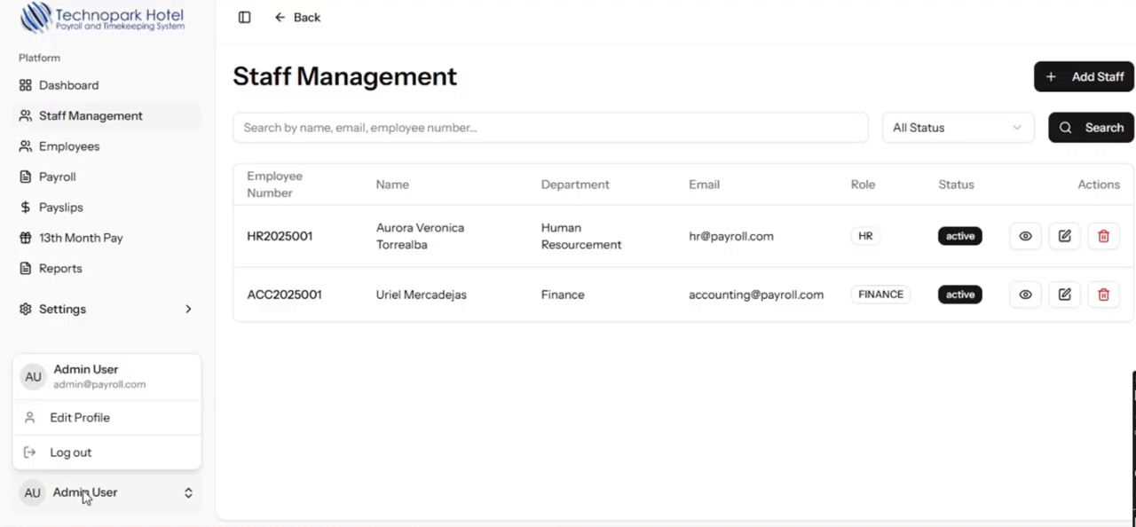
left_click(78, 455)
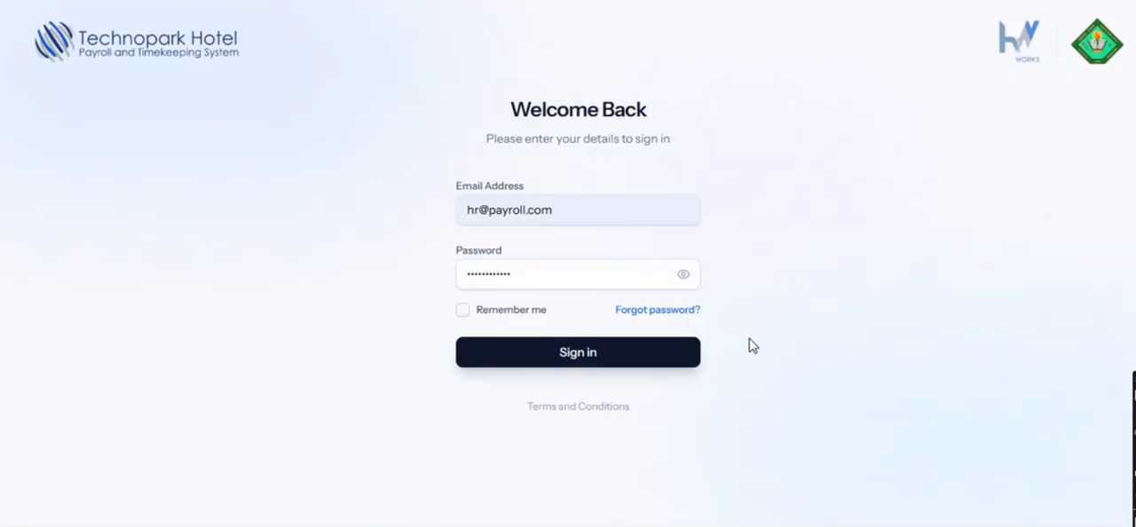
left_click(570, 366)
left_click(666, 365)
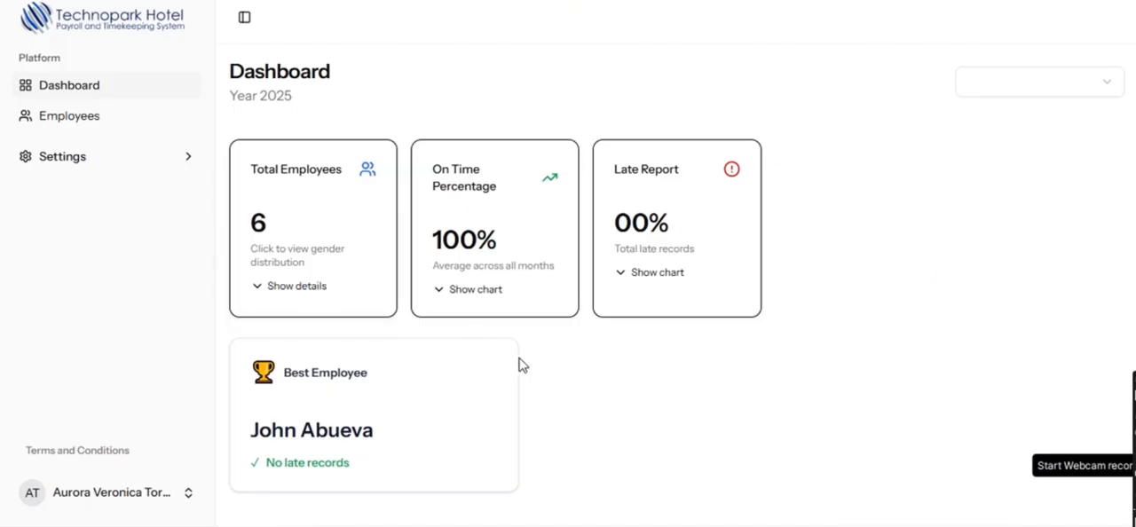
- Show the Total Employees details and examine the gender breakdown by department
left_click(324, 305)
scroll(325, 306, "down", 2)
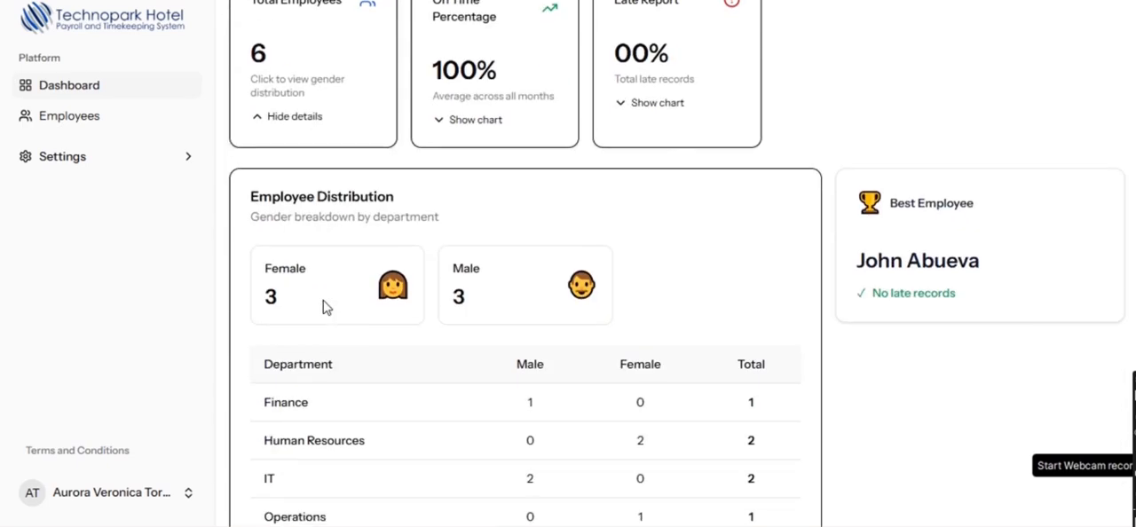
scroll(325, 306, "down", 1)
scroll(325, 306, "up", 3)
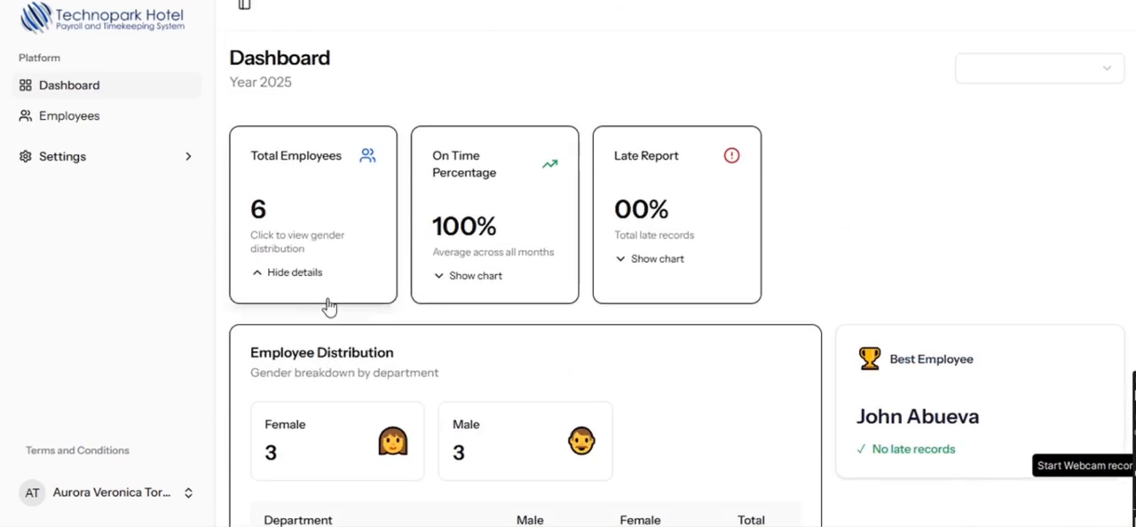
- Show the On Time Percentage chart and the Late Report by Month chart in turn on the dashboard
left_click(439, 296)
scroll(444, 305, "down", 2)
scroll(533, 328, "down", 2)
scroll(588, 343, "up", 3)
left_click(641, 293)
scroll(636, 287, "down", 3)
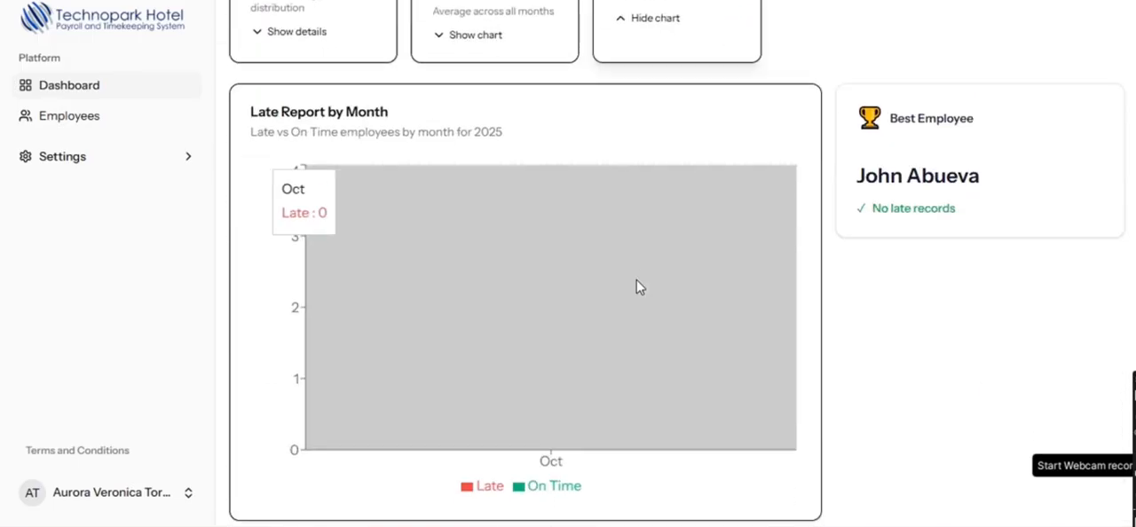
scroll(666, 322, "up", 3)
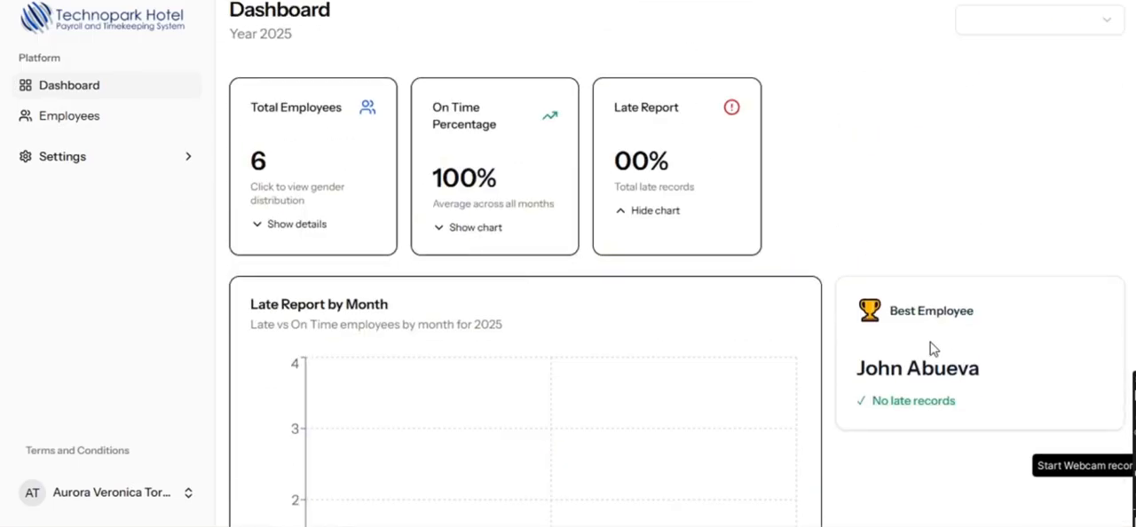
- Start a new employee record from the Employees page and enter the employee number
left_click(80, 126)
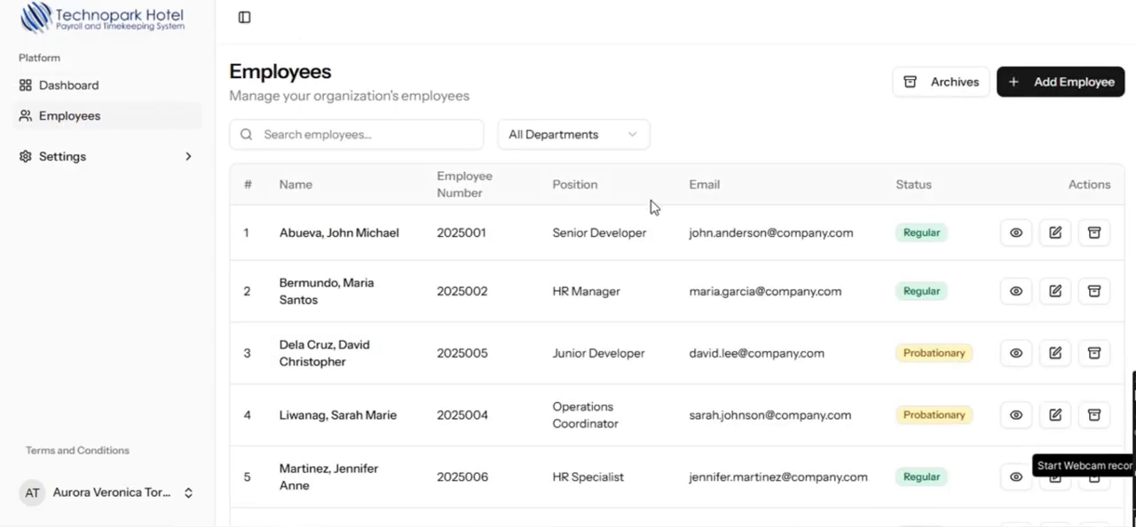
left_click(1052, 89)
left_click(656, 276)
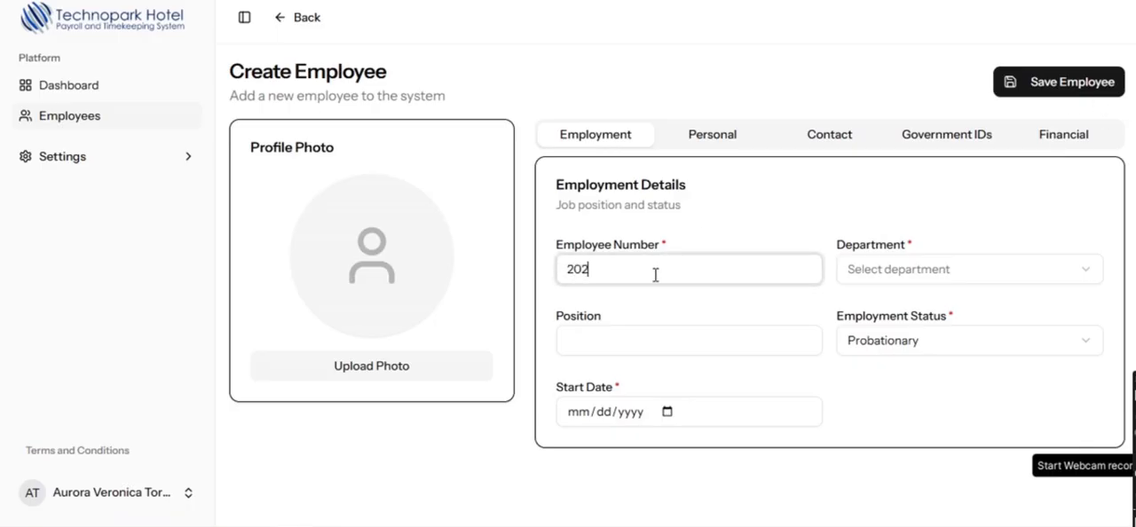
double_click(642, 273)
- Add Housekeeping as a custom department for the new employee
left_click(967, 277)
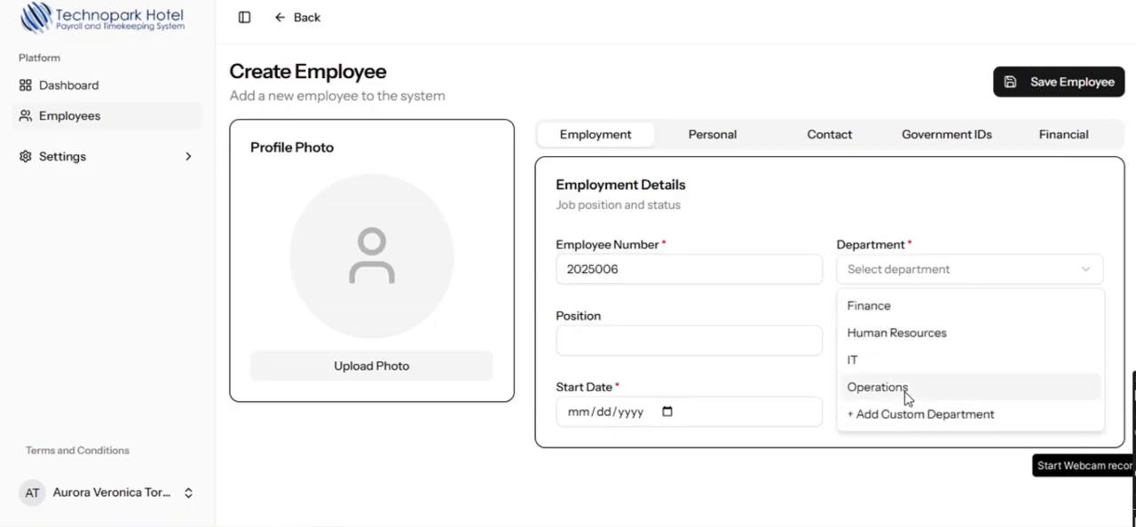
left_click(854, 412)
left_click(893, 271)
type("Housekeeping")
left_click(854, 305)
- Set the position to housekeeper, the employment status to Contractual and the start date to 09/16/2025
left_click(705, 340)
type("housekeeper")
left_click(918, 346)
left_click(887, 429)
left_click(671, 413)
left_click(692, 179)
left_click(692, 178)
left_click(692, 179)
left_click(625, 280)
- Enter the new employee's first and last name in the personal details
left_click(692, 135)
left_click(643, 271)
left_click(892, 271)
left_click(667, 334)
- Set the new employee's birthdate to a date that meets the minimum age of 18
left_click(939, 334)
scroll(957, 392, "down", 1)
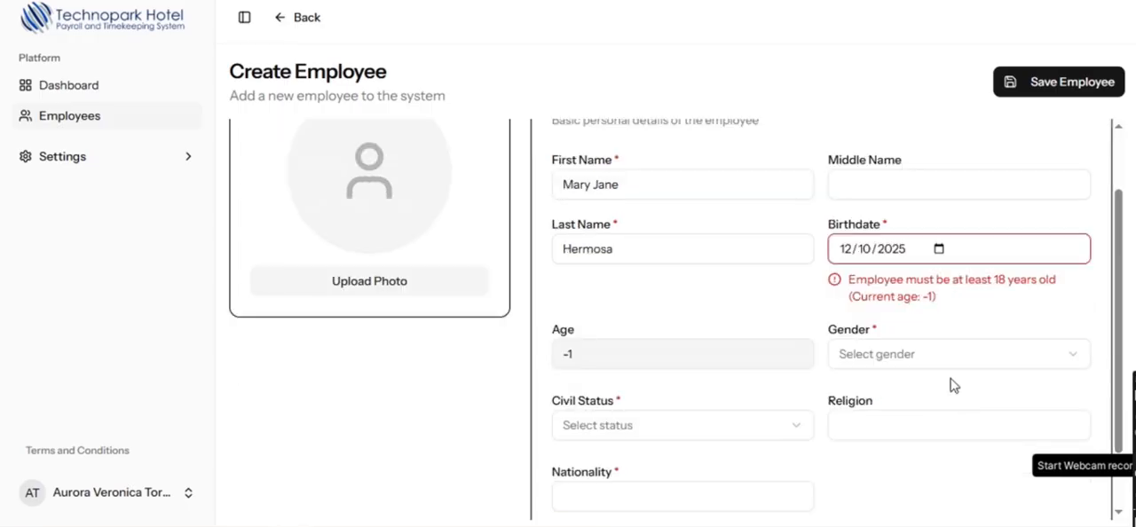
left_click(939, 250)
left_click(887, 284)
scroll(888, 330, "up", 5)
left_click(875, 330)
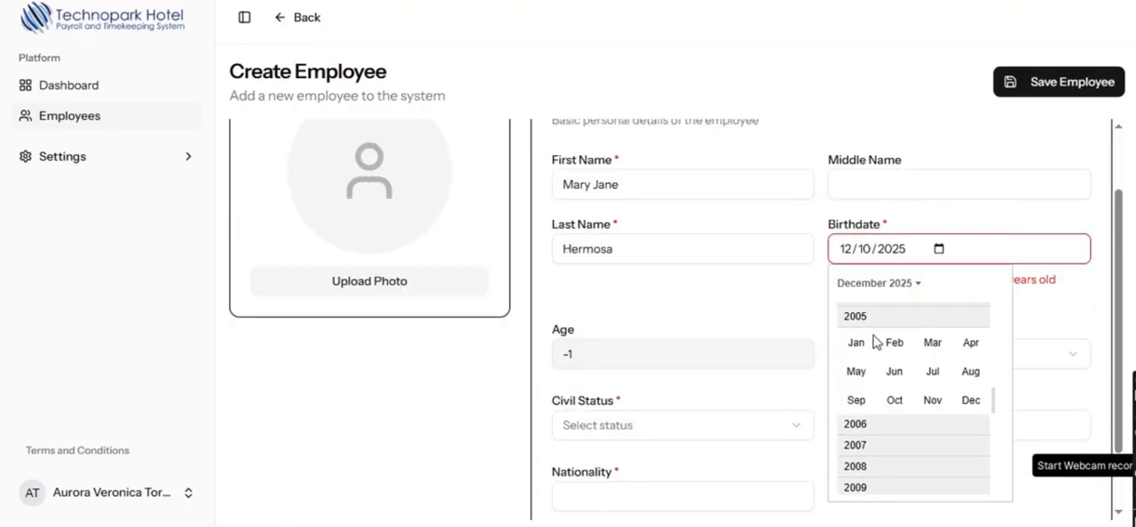
left_click(858, 411)
left_click(944, 386)
scroll(799, 266, "up", 3)
- Set the rate type to Daily and the basic rate to 630 in the new employee's financial information
left_click(1021, 124)
left_click(809, 258)
left_click(932, 257)
left_click(877, 295)
left_click(697, 255)
type("630")
- Set the bank name to BDO, fill in the bank account number and set the allowance to 20
left_click(710, 330)
left_click(659, 368)
left_click(852, 325)
type("54354")
left_click(675, 384)
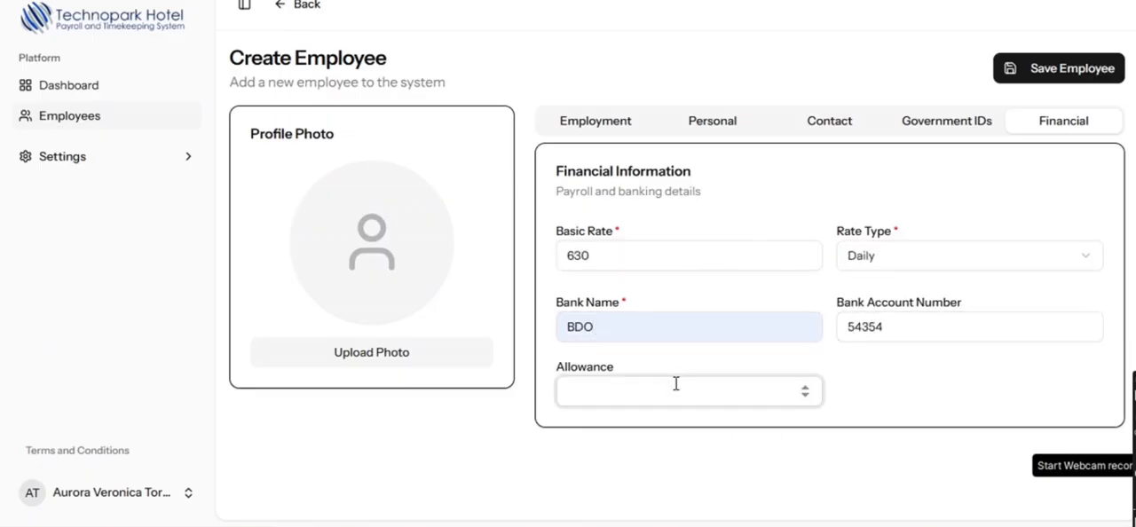
type("20")
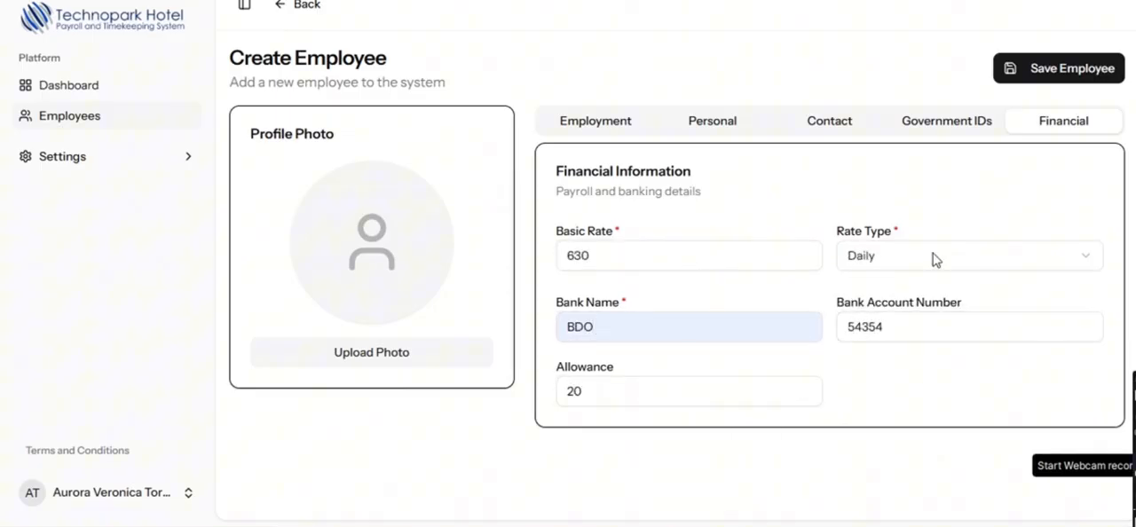
- Upload the square portrait of the woman in a white blazer from Downloads as the profile photo
left_click(387, 352)
scroll(479, 298, "down", 3)
left_click(327, 266)
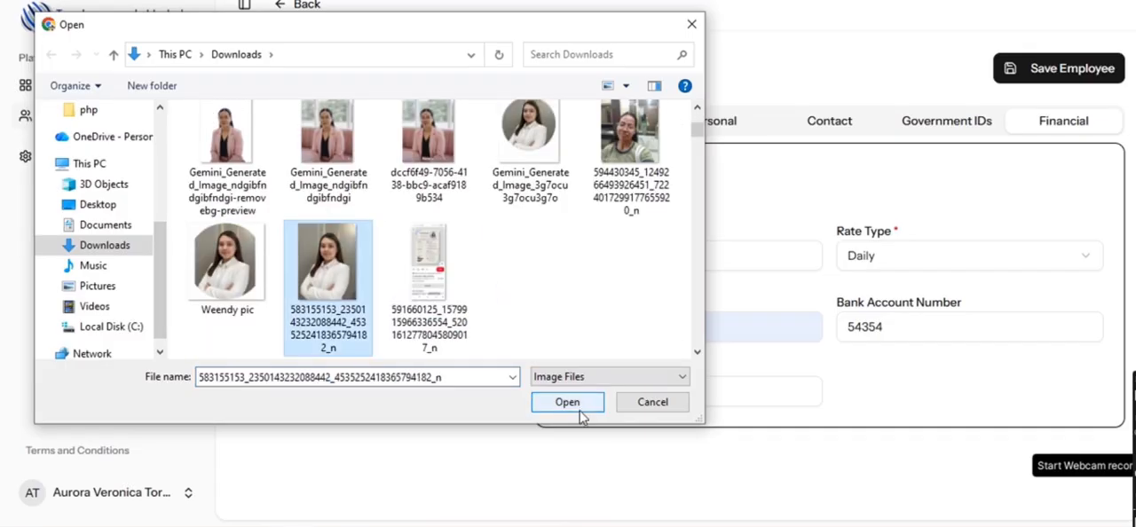
left_click(577, 409)
- Try to save the new employee and check each section of the form for errors
left_click(1059, 69)
left_click(973, 129)
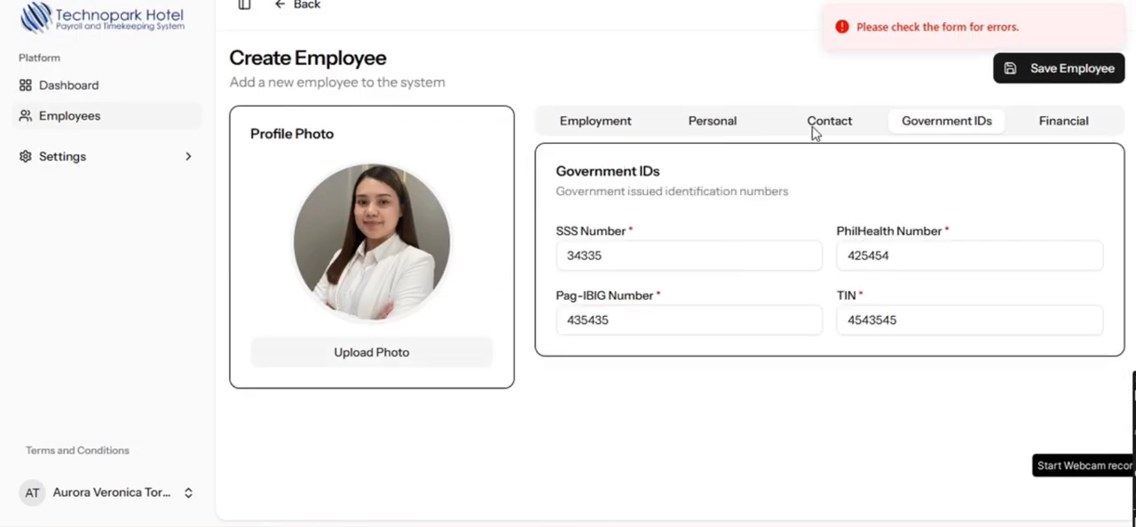
left_click(818, 131)
left_click(730, 132)
scroll(754, 434, "down", 3)
left_click(596, 122)
- Change the last digit of the employee number to 7 and save the new employee
left_click(658, 262)
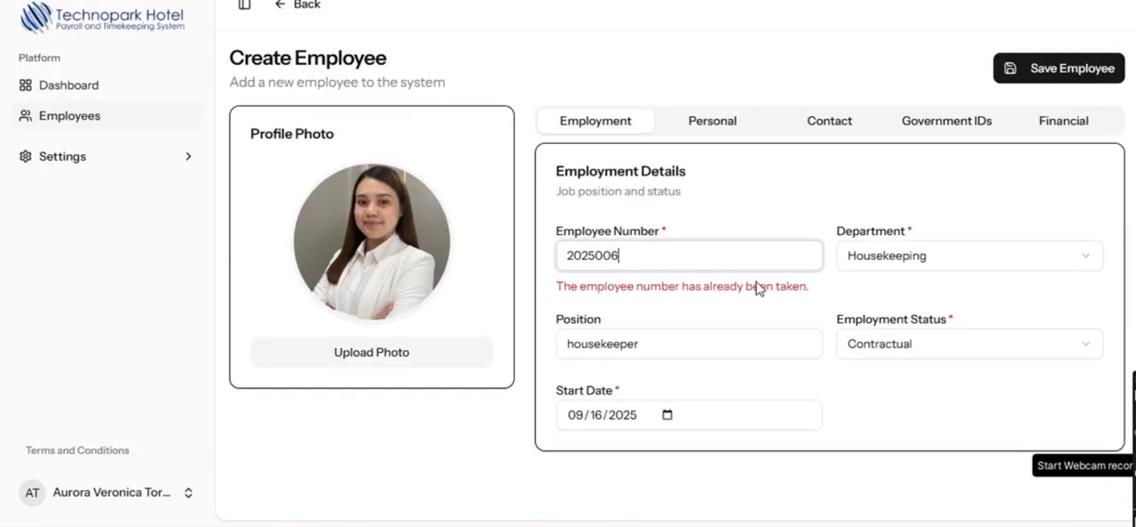
left_click_drag(644, 258, 559, 255)
left_click(655, 258)
type("7")
left_click(1072, 69)
- Check the new housekeeper's entry in the Employees list and look over the statuses and available row actions
scroll(765, 311, "down", 3)
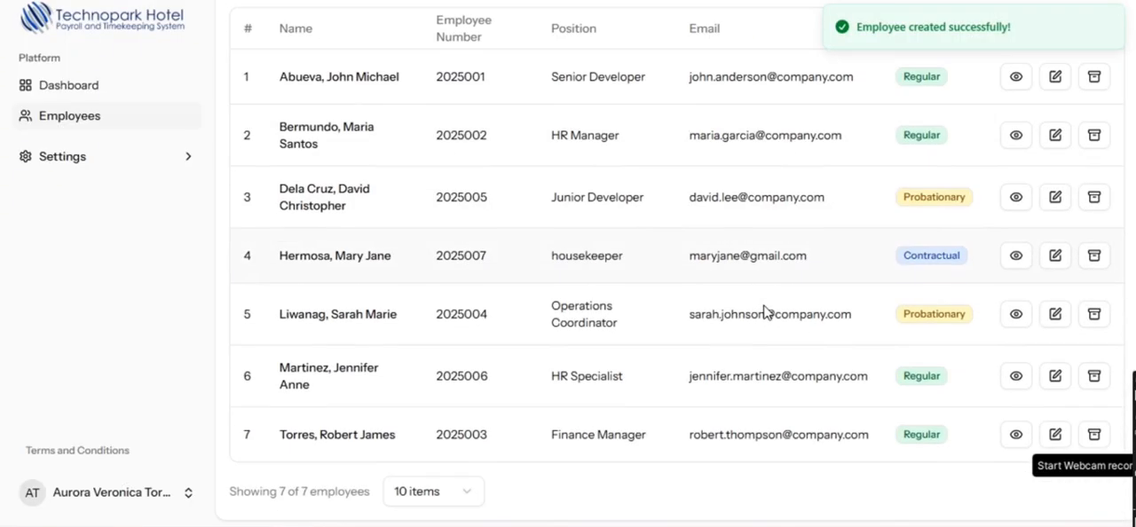
left_click_drag(500, 386, 279, 367)
left_click_drag(282, 262, 493, 262)
left_click(471, 285)
scroll(416, 353, "up", 3)
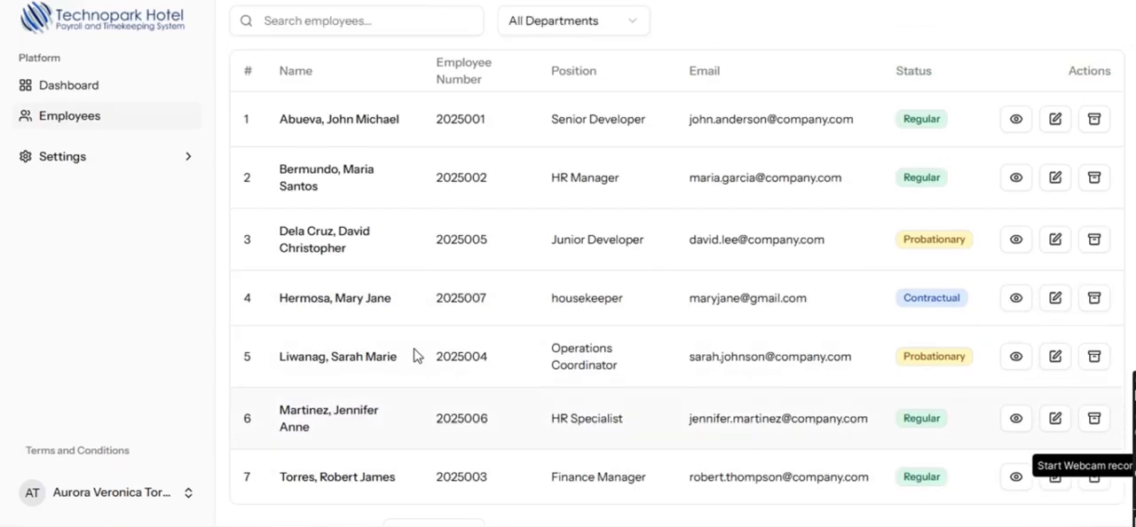
scroll(390, 328, "down", 3)
scroll(911, 291, "up", 2)
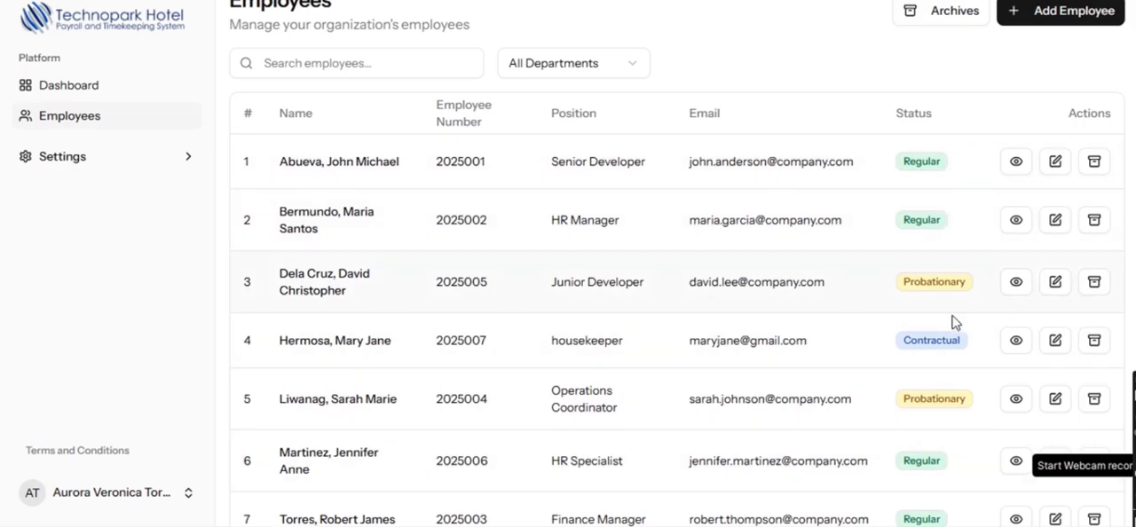
scroll(939, 428, "up", 2)
scroll(967, 382, "down", 4)
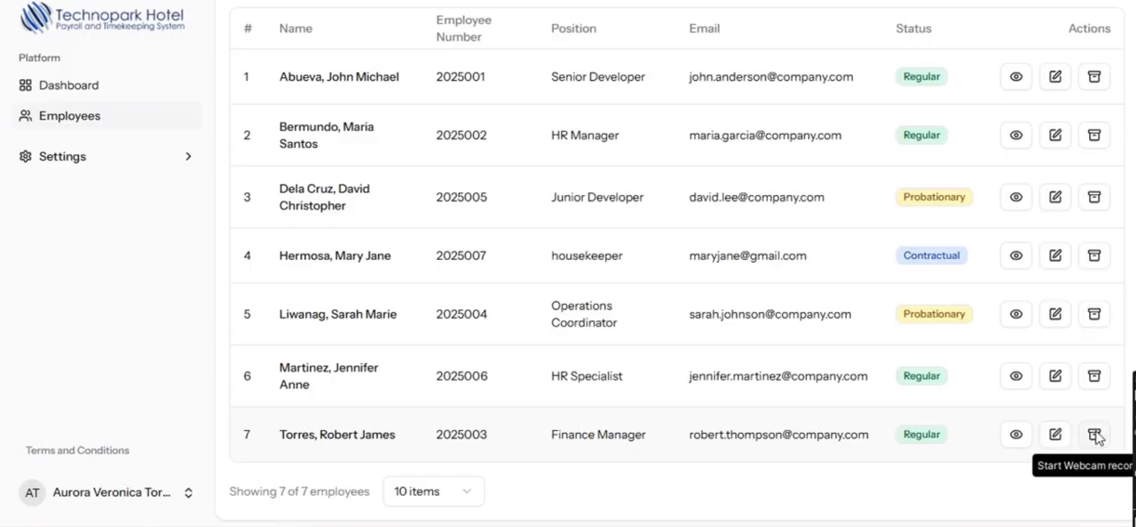
- Edit the HR Specialist's record and set the profile photo to the pink-blazer portrait with the sofa background from Downloads
left_click(1055, 376)
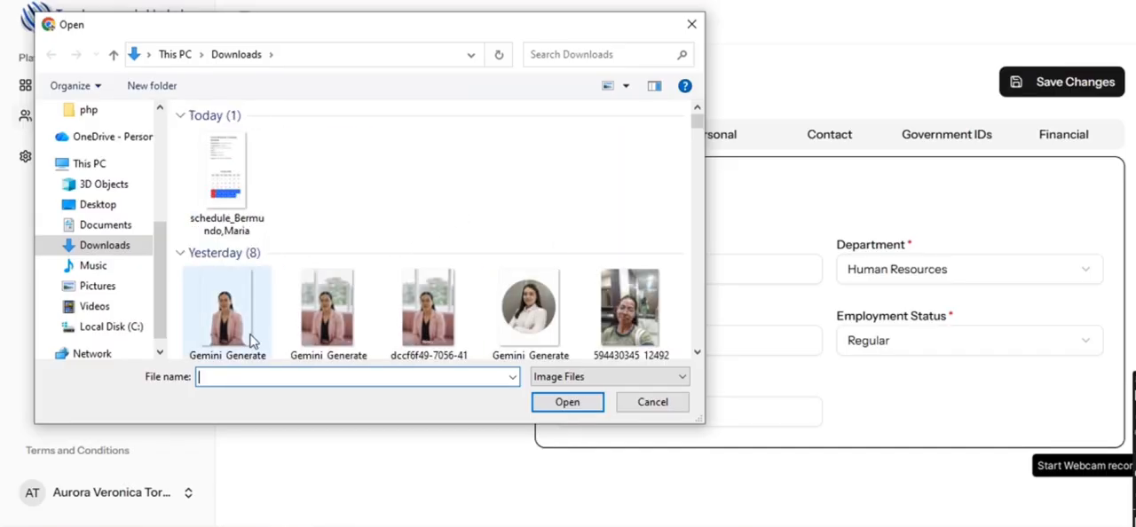
left_click(319, 324)
left_click(573, 409)
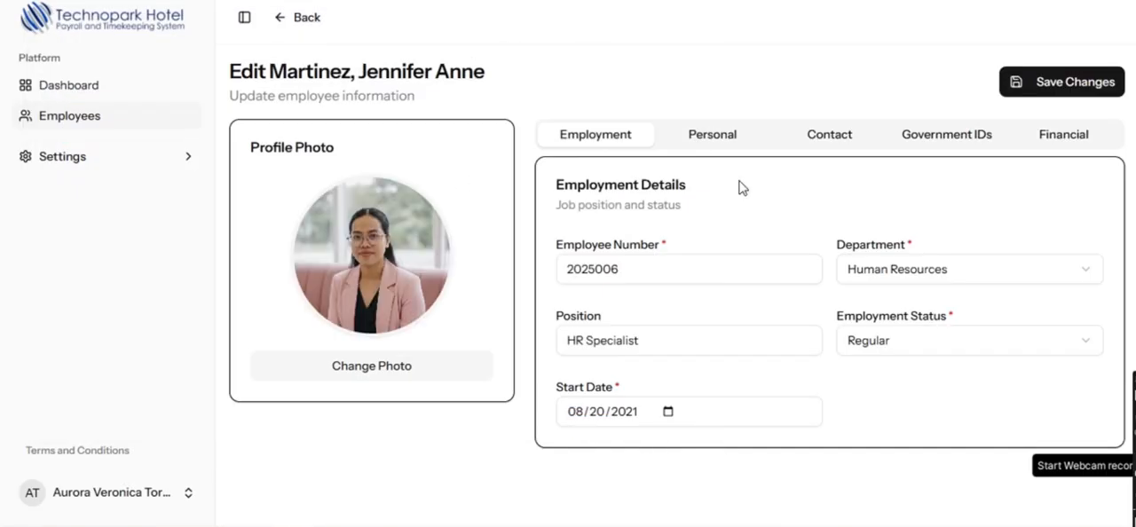
- Set the HR Specialist's basic rate to 24000.00 and allowance to 1000, and save the changes
left_click(1069, 140)
left_click(583, 271)
key("BackSpace")
key("BackSpace")
type("24000.00")
left_click_drag(657, 395, 547, 421)
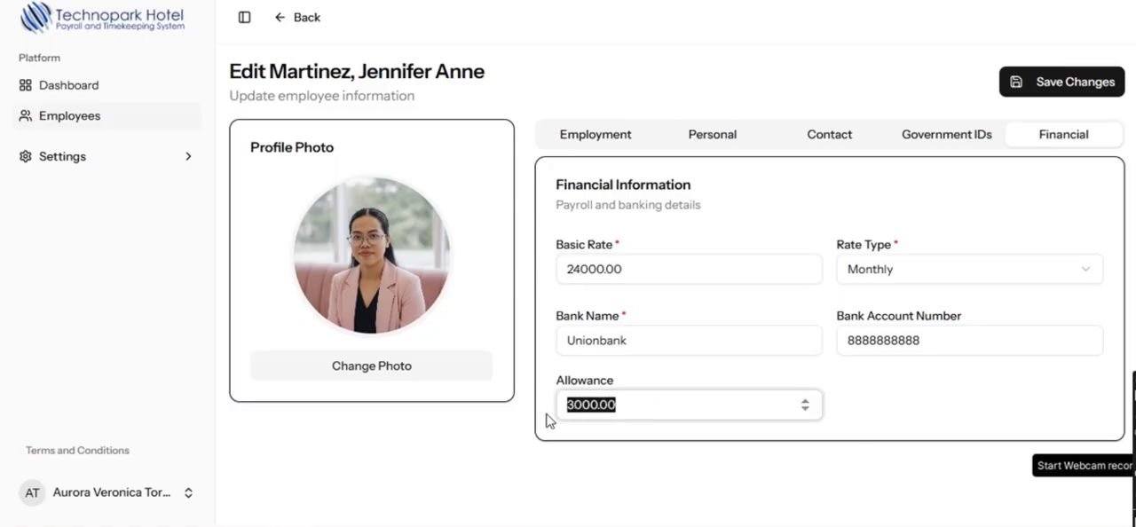
type("10")
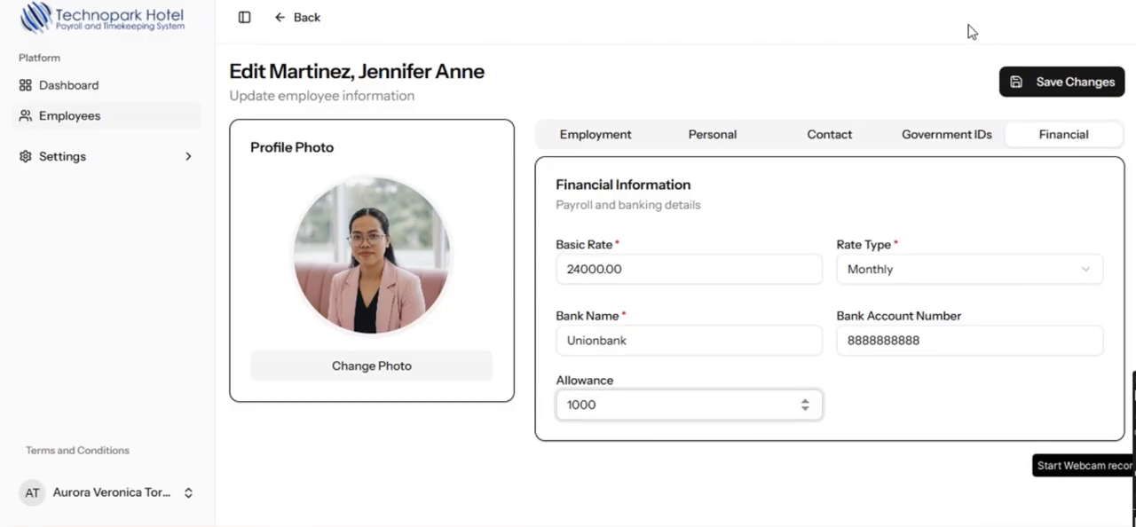
left_click(1028, 88)
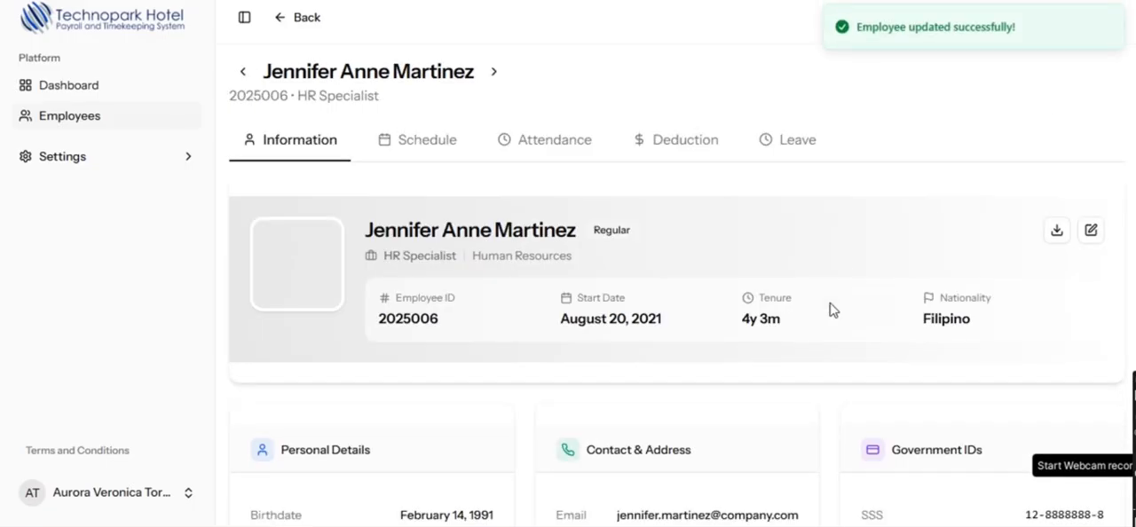
- Review the HR Specialist's updated profile, including the compensation, photo and tenure details
scroll(943, 316, "down", 6)
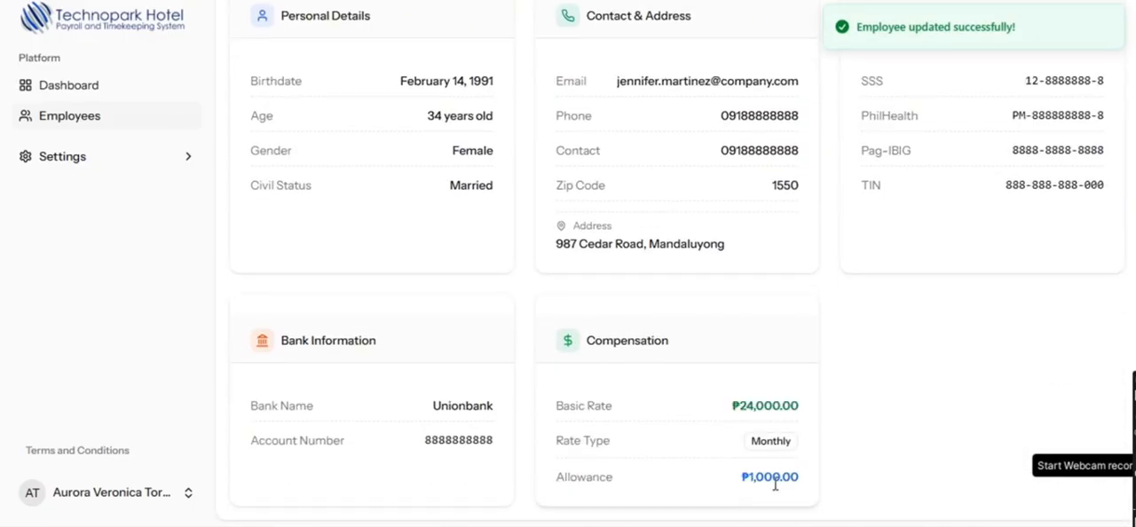
scroll(378, 241, "up", 5)
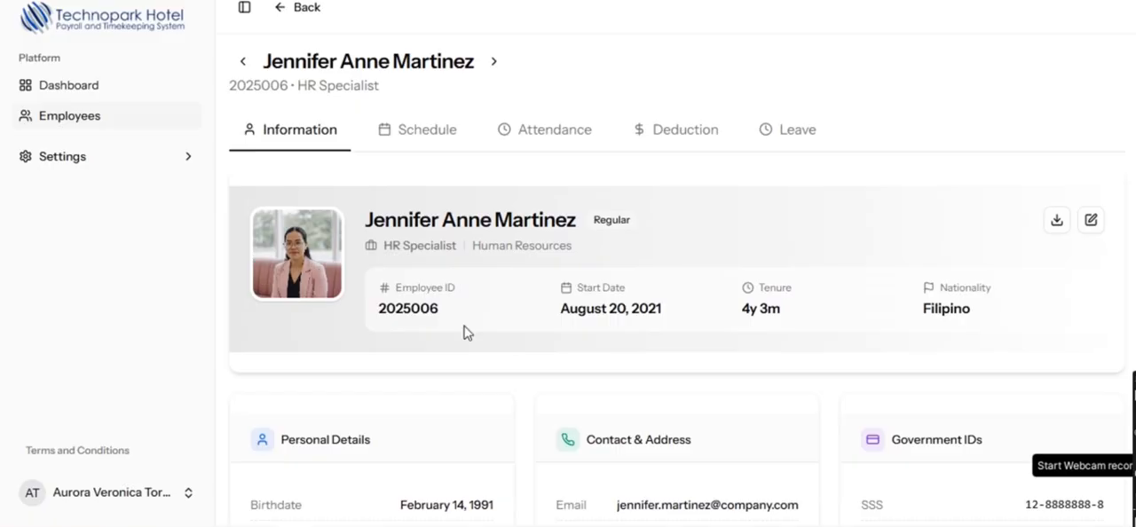
left_click_drag(808, 324, 741, 323)
left_click(744, 331)
scroll(752, 331, "down", 2)
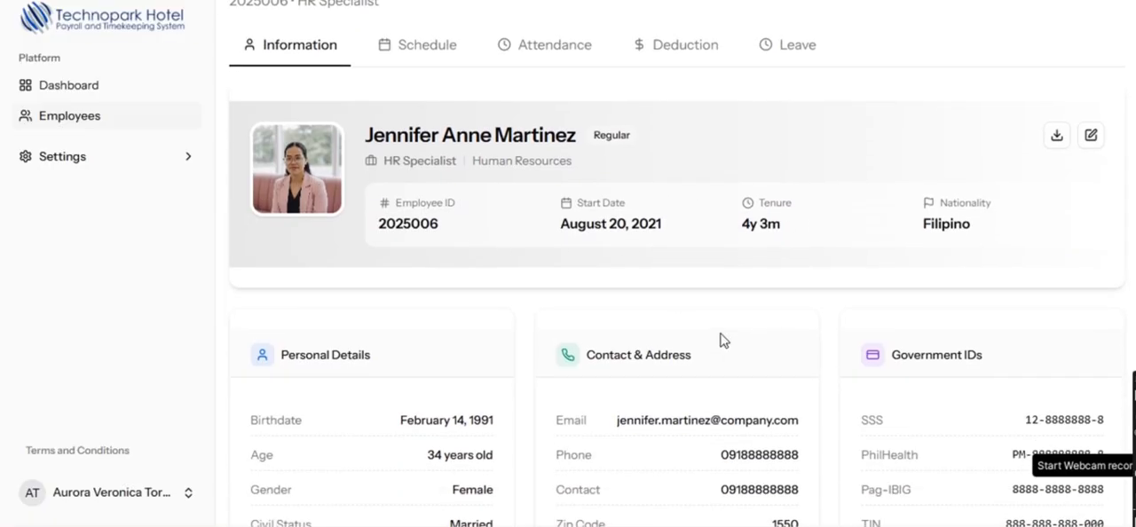
- Look over the HR Specialist's start date, contact details and government IDs, and download the profile as an image
left_click_drag(561, 225, 670, 229)
left_click(630, 281)
scroll(905, 293, "down", 4)
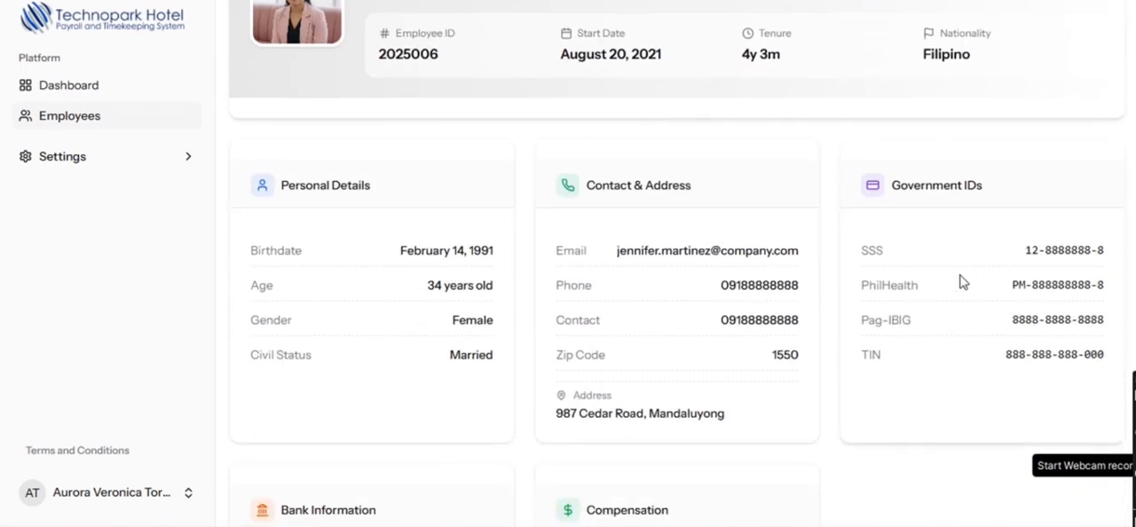
scroll(770, 285, "up", 6)
left_click(1056, 232)
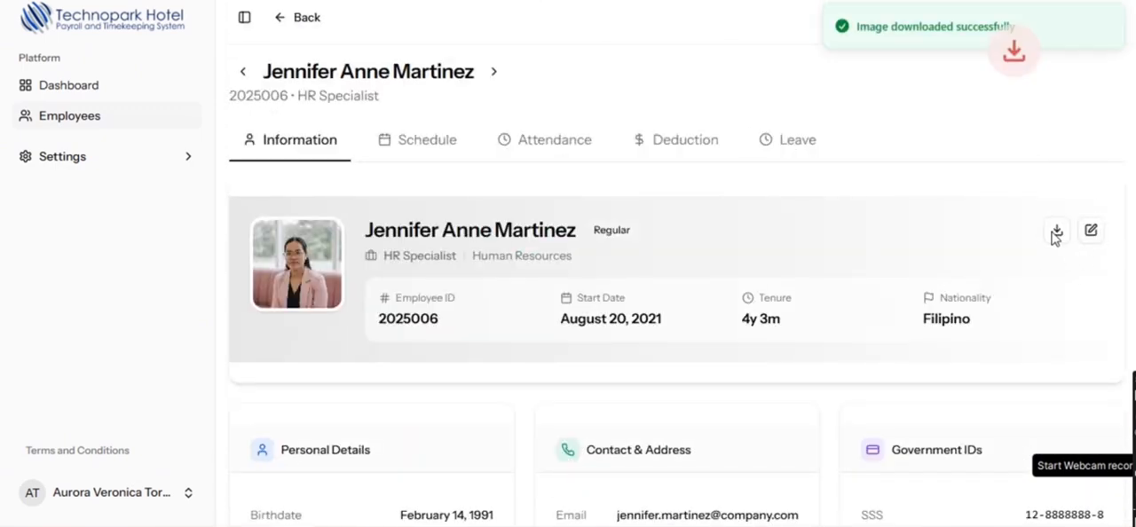
left_click(865, 9)
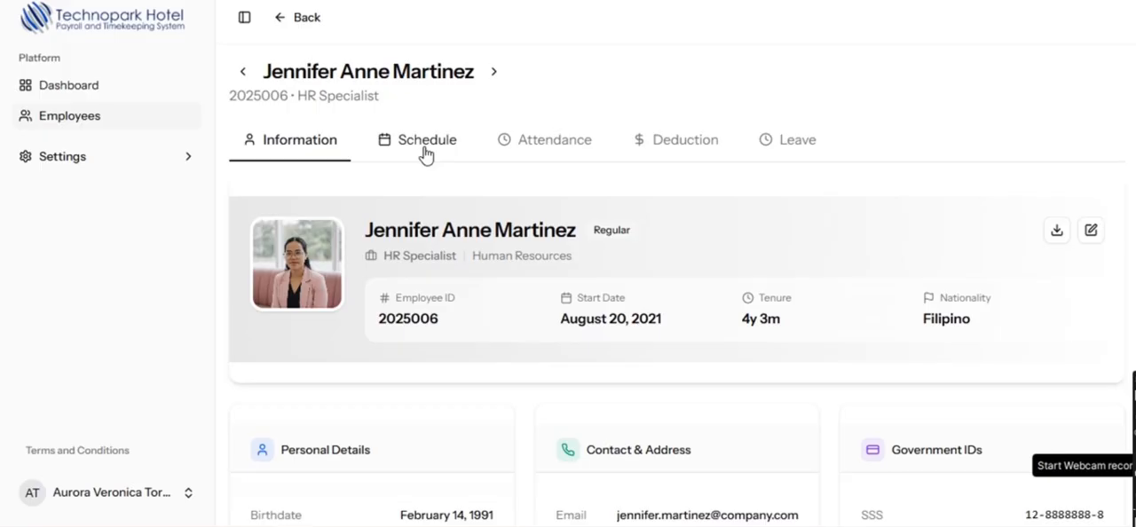
- Return to the Employees list and archive the housekeeper, confirming the action
left_click(298, 17)
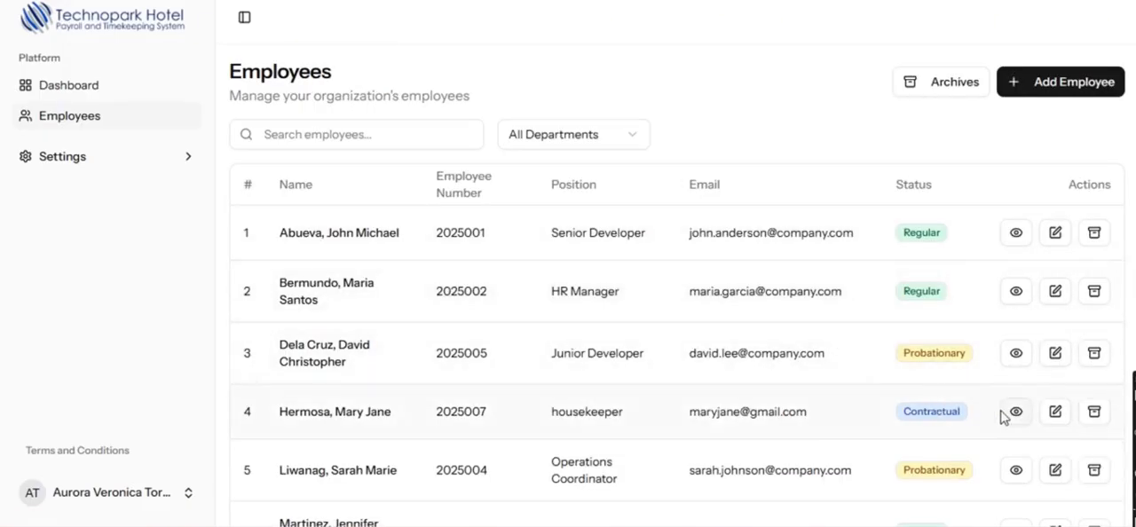
scroll(1065, 422, "down", 1)
left_click(1095, 329)
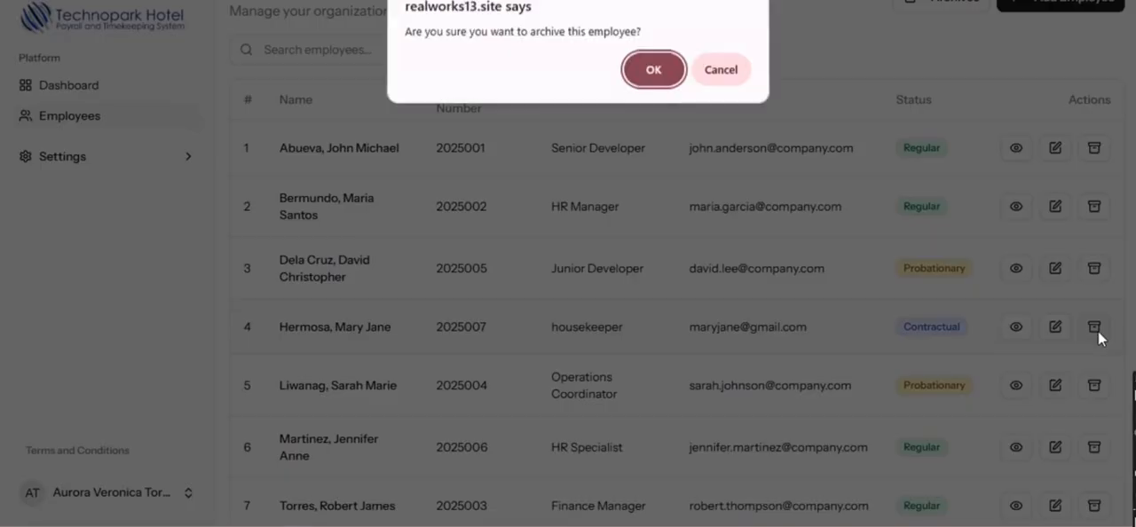
left_click(660, 73)
scroll(915, 187, "up", 1)
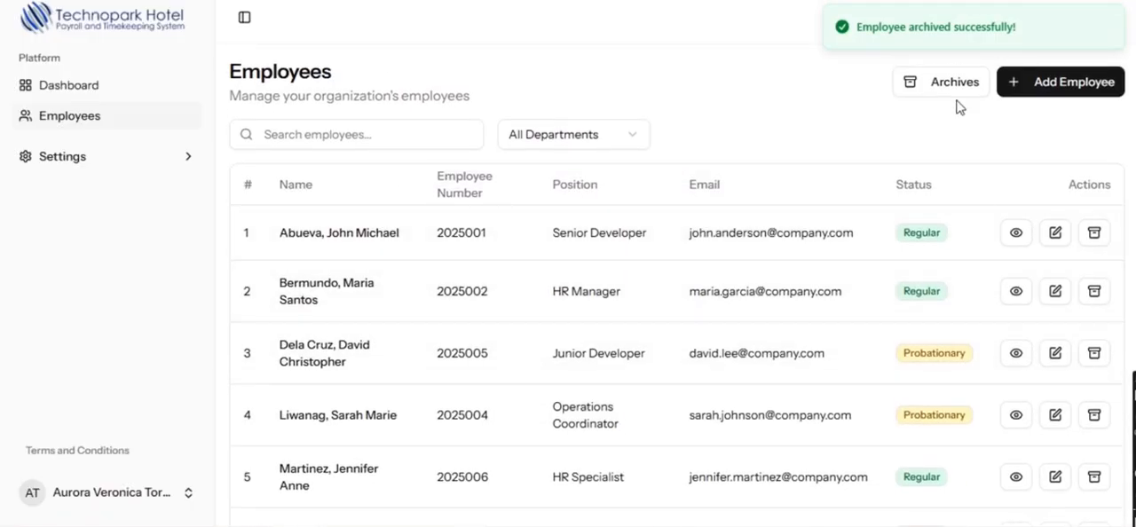
- Restore the housekeeper from the archived employees and check the entry in the Employees list
left_click(957, 95)
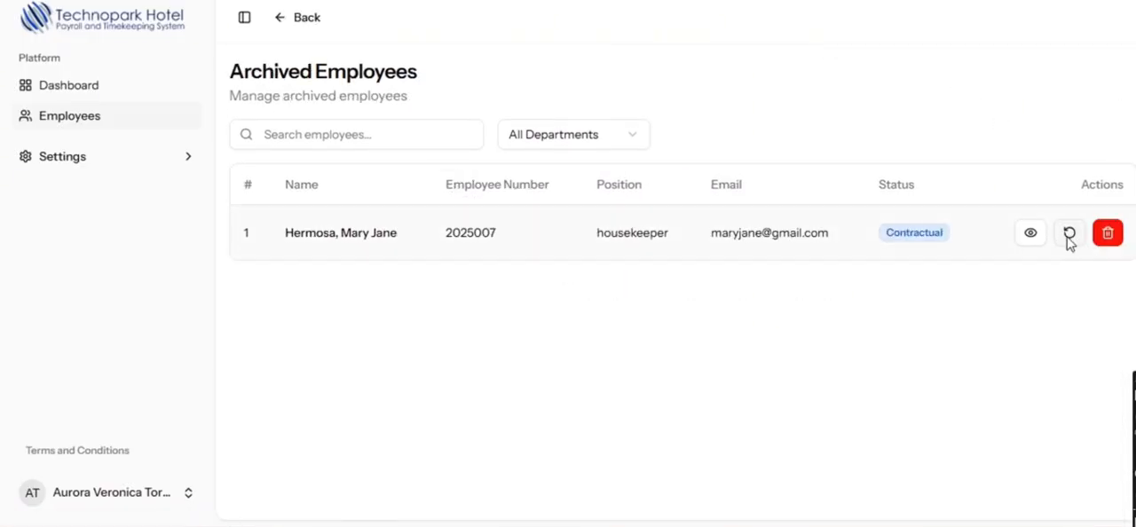
left_click(1071, 235)
left_click(654, 74)
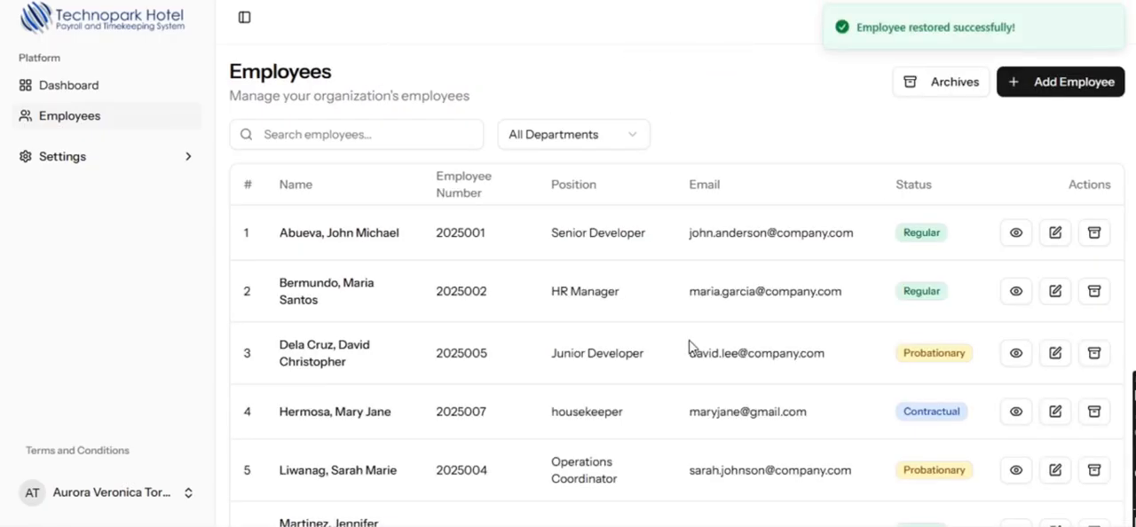
scroll(420, 321, "down", 2)
left_click_drag(278, 257, 340, 257)
left_click(421, 283)
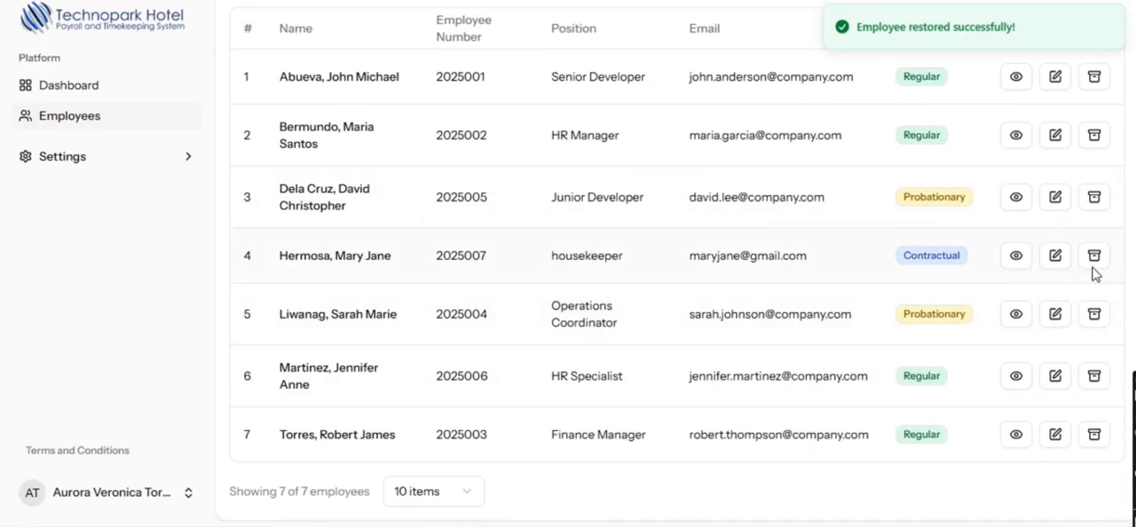
scroll(1018, 317, "up", 2)
scroll(1017, 328, "down", 1)
scroll(1017, 328, "up", 1)
- Start a new schedule for the housekeeper with time in 08:00 AM and time out 05:00 PM
left_click(1018, 413)
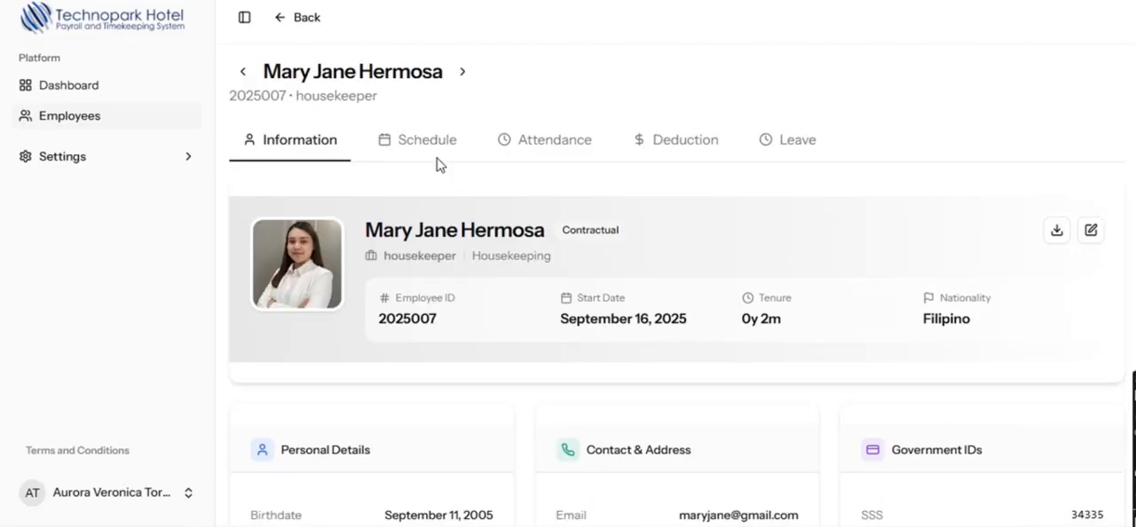
scroll(435, 202, "down", 2)
scroll(435, 197, "up", 2)
left_click(407, 147)
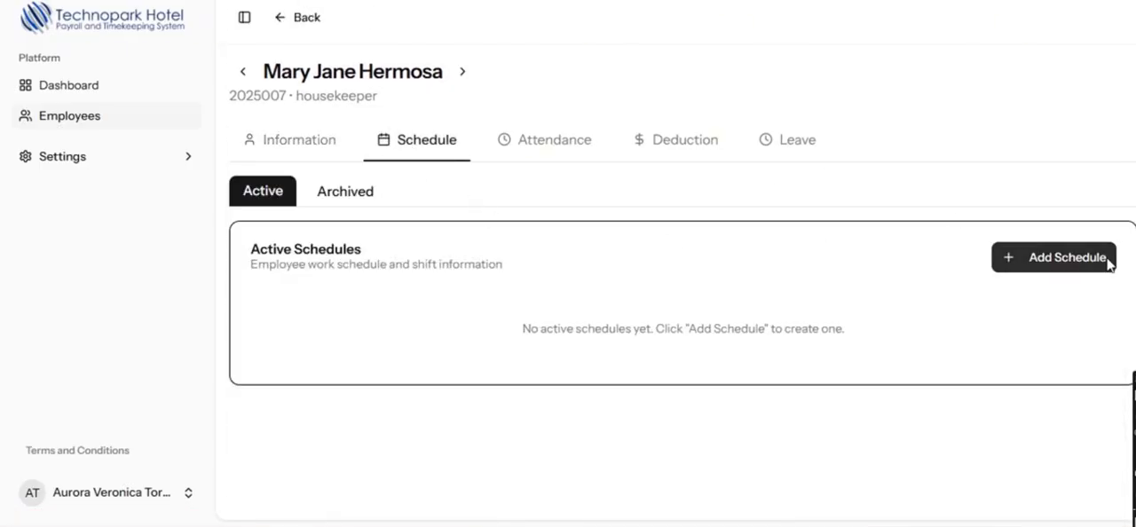
left_click(1057, 259)
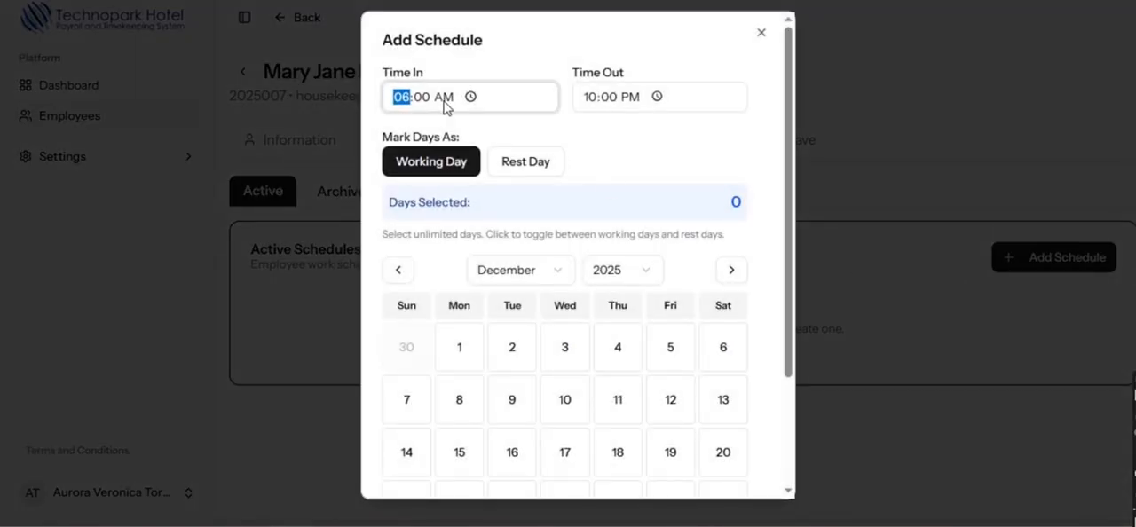
type("8")
left_click(587, 98)
type("5")
- Mark December 1–6, 8–13 and 15–20, 2025 as working days and 7 and 14 as rest days, save, and view the schedule
scroll(497, 337, "down", 2)
mouse_move(469, 284)
left_mouse_down()
mouse_move(701, 274)
mouse_move(697, 316)
mouse_move(461, 322)
mouse_move(476, 384)
left_mouse_up()
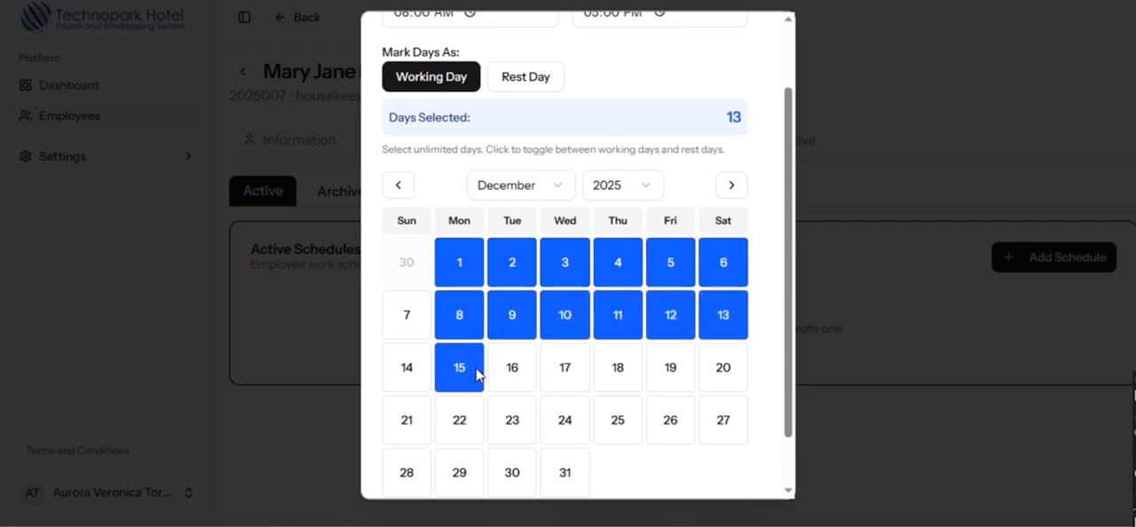
left_click(525, 76)
left_click(407, 315)
left_click(411, 379)
left_click(431, 77)
mouse_move(526, 355)
left_mouse_down()
mouse_move(728, 380)
mouse_move(724, 390)
left_mouse_up()
scroll(708, 423, "down", 1)
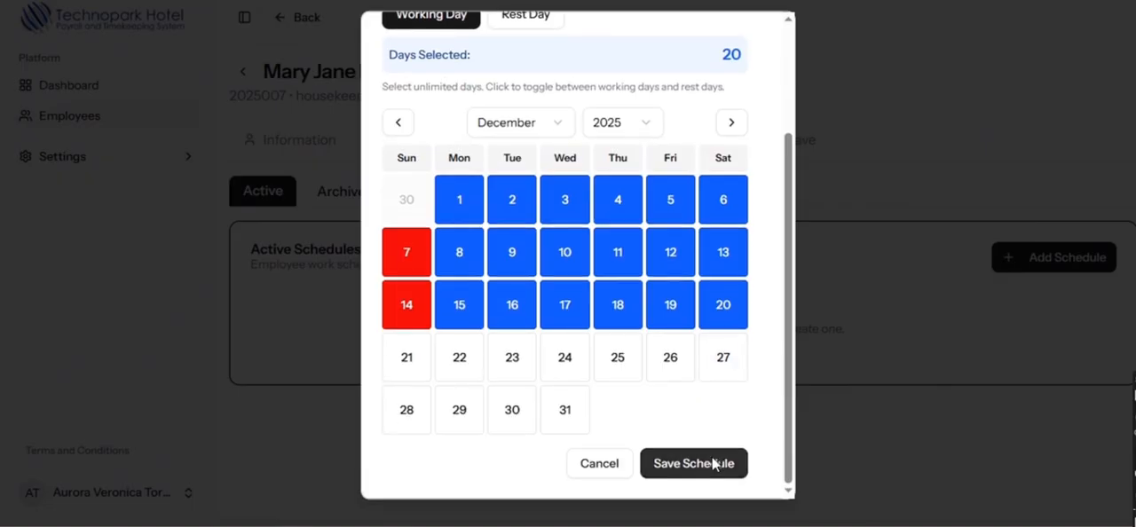
left_click(714, 463)
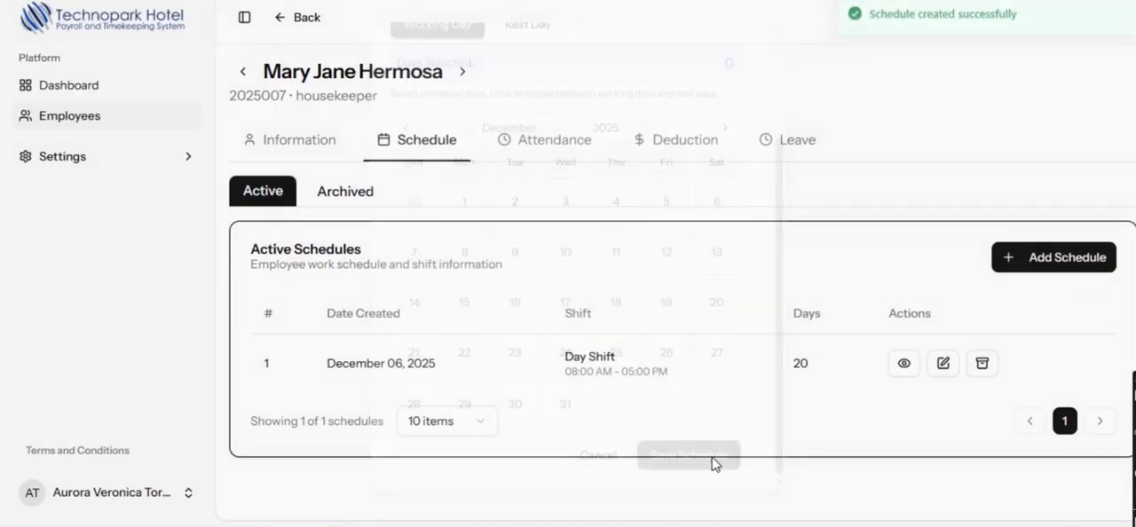
left_click(903, 364)
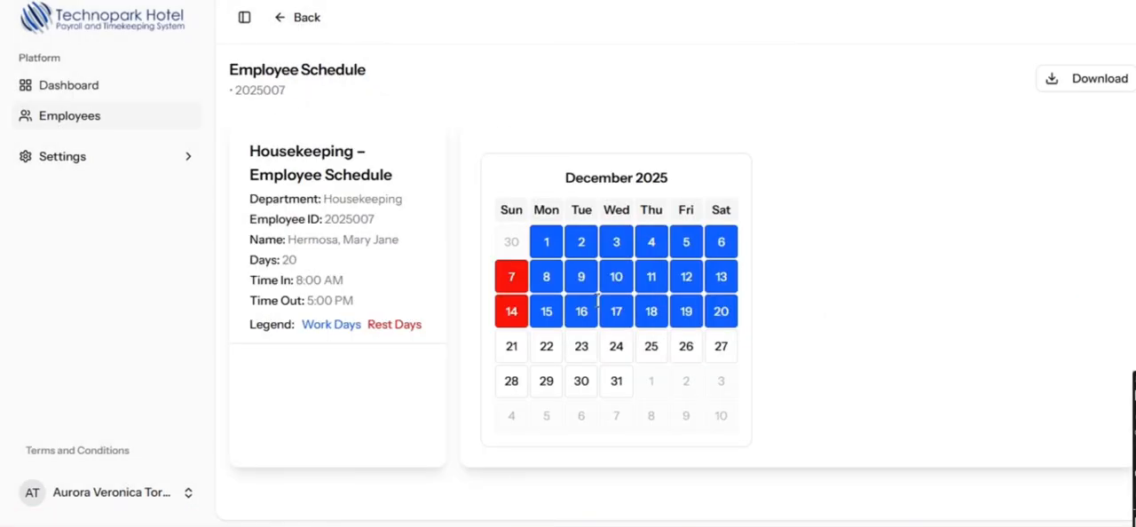
left_click(297, 17)
- Remove December 19 and 20 from the housekeeper's schedule, save the update, and view the revised schedule
left_click(944, 363)
scroll(723, 432, "down", 2)
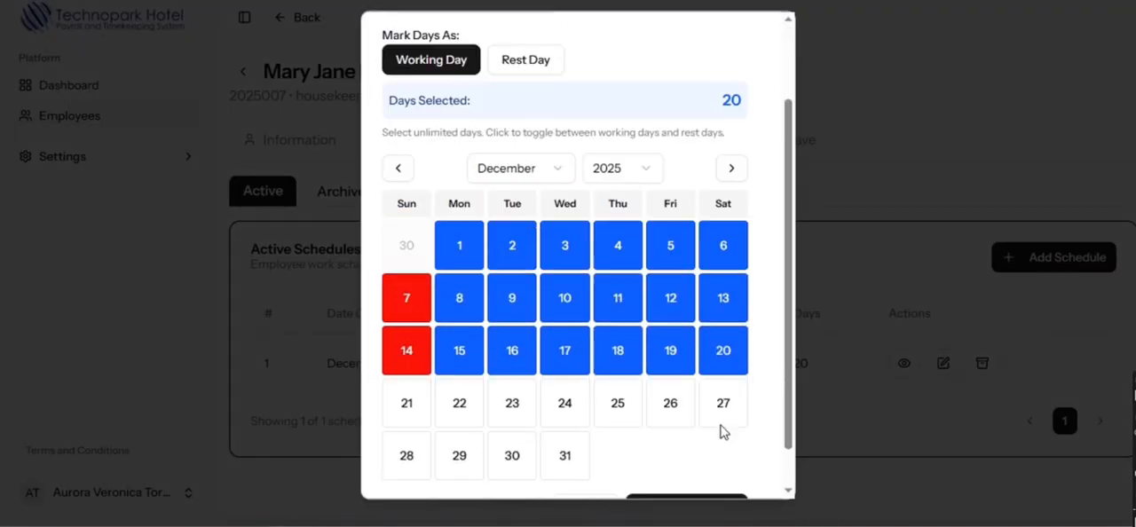
scroll(723, 432, "down", 1)
left_click(723, 305)
left_click(679, 304)
left_click(713, 467)
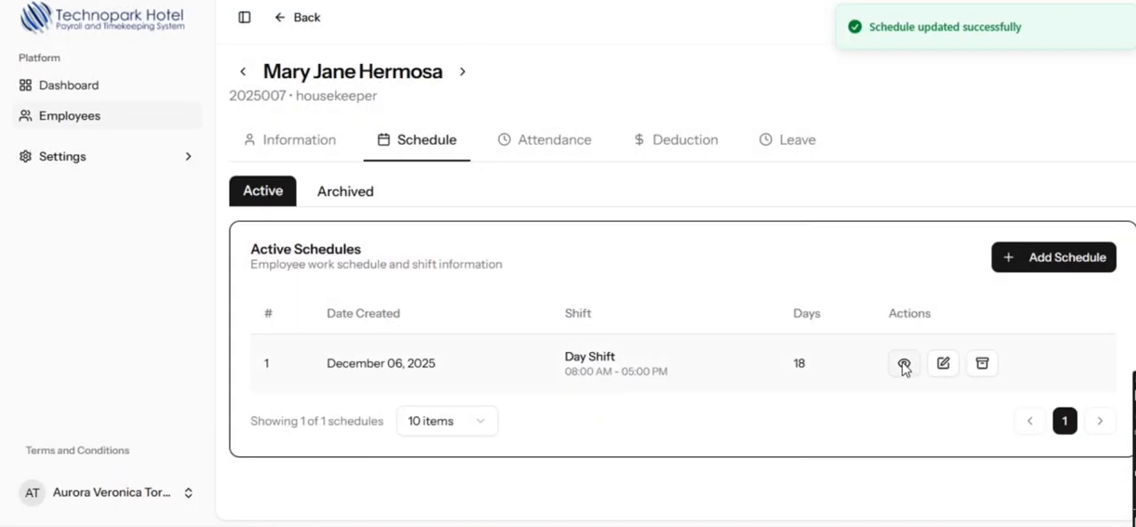
left_click(903, 365)
left_click(297, 17)
- Archive the housekeeper's day shift schedule and view it from the archived schedules
left_click(982, 364)
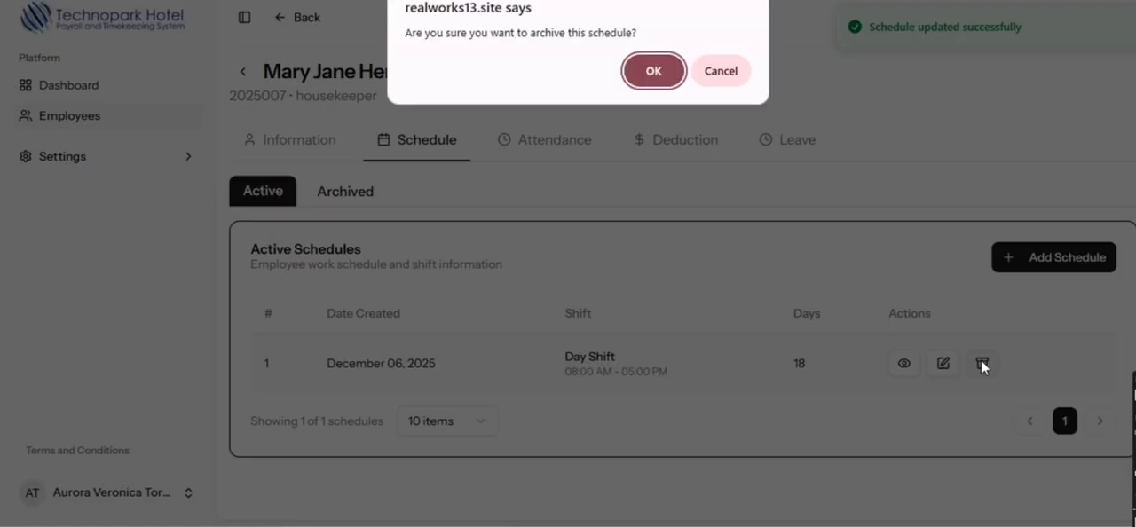
left_click(670, 78)
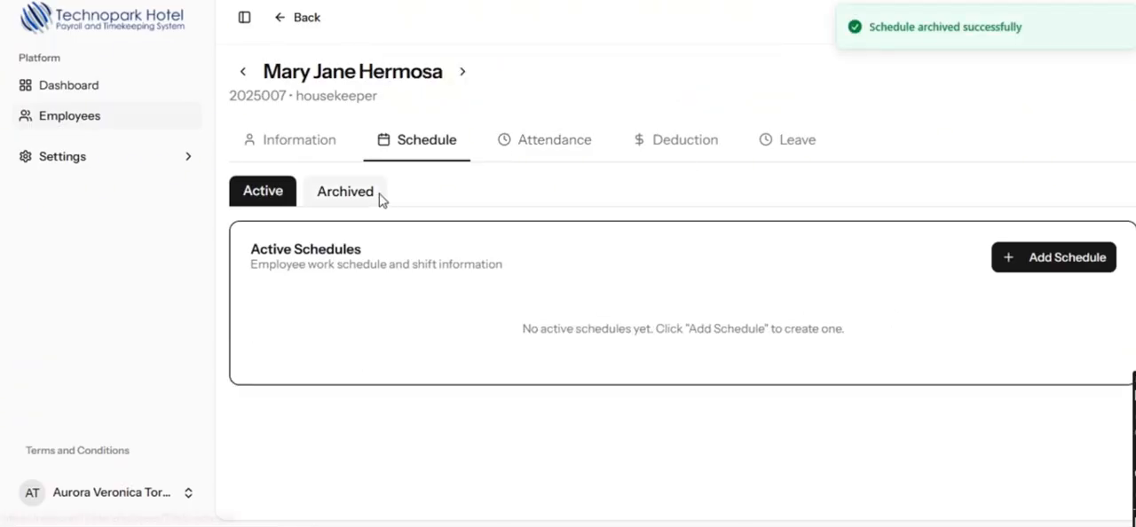
left_click(377, 197)
left_click(936, 363)
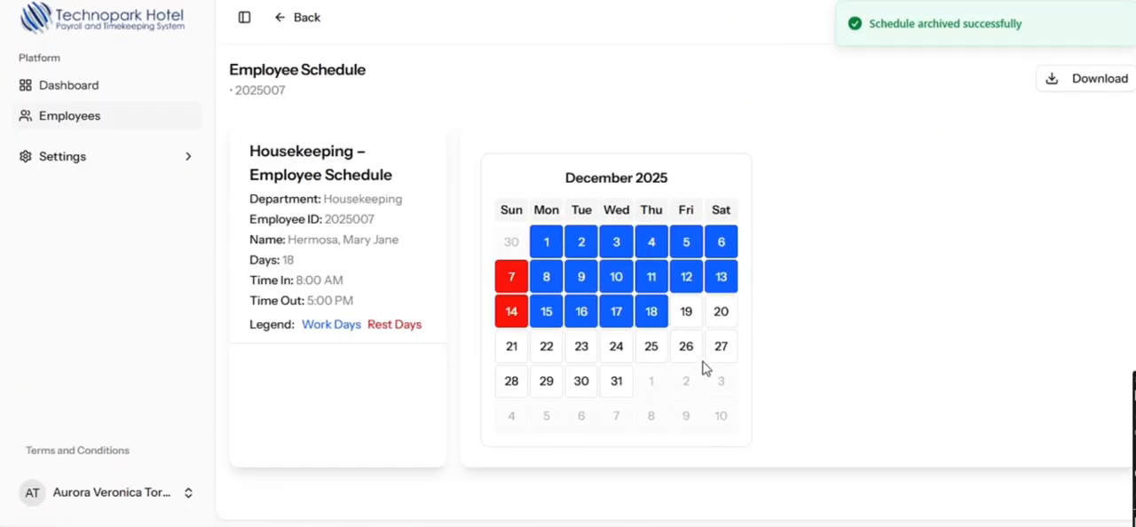
- Restore the archived day shift schedule and check it among the active schedules
left_click(297, 17)
left_click(360, 199)
left_click(977, 370)
left_click(652, 73)
left_click(258, 196)
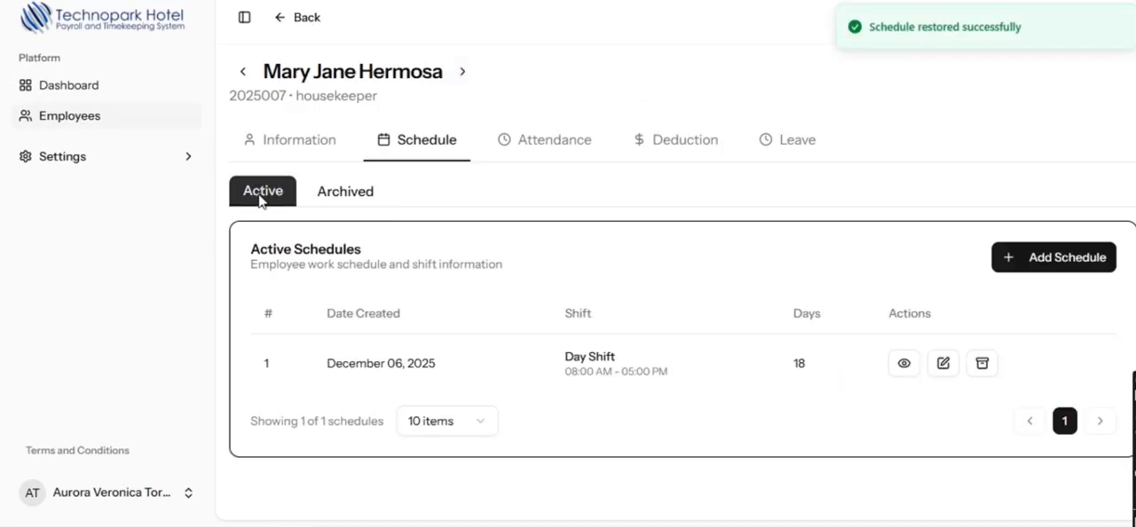
- Check the housekeeper's attendance history and start a Cash Advance deduction with amount 500 and a term of 2 payments
left_click(547, 155)
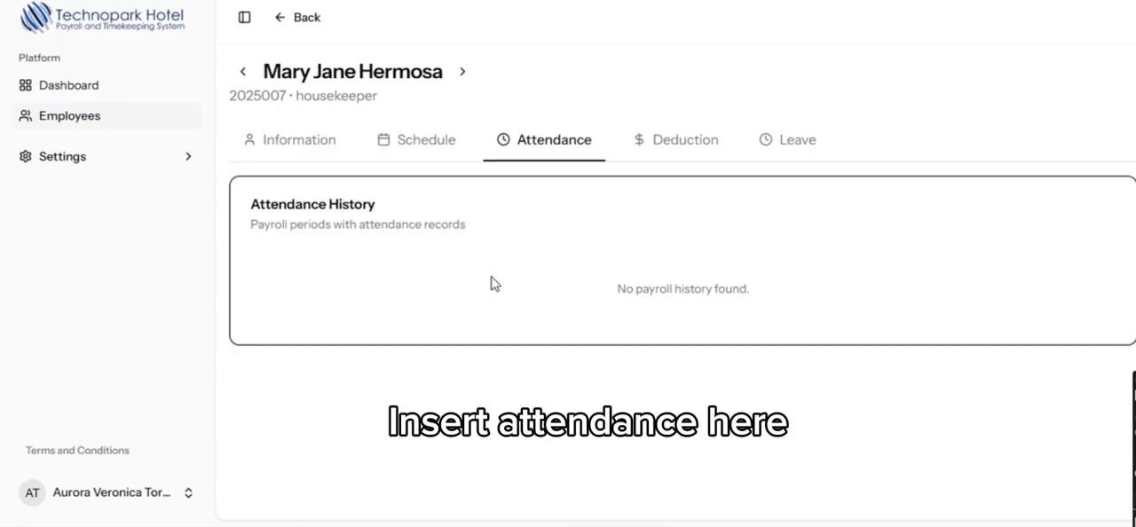
left_click(701, 155)
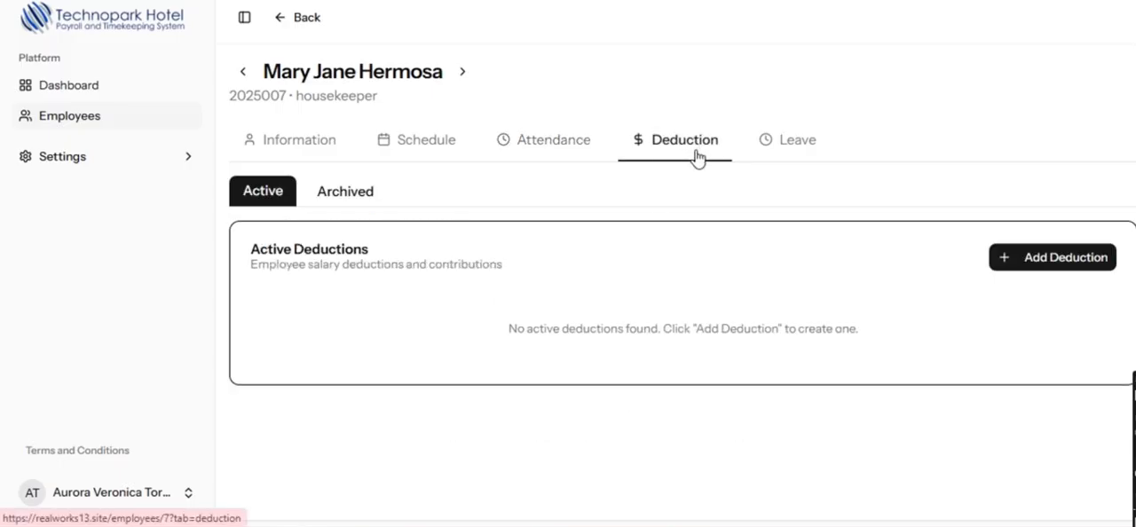
left_click(1054, 257)
left_click(479, 177)
left_click(462, 238)
left_click(455, 254)
type("500")
key("Tab")
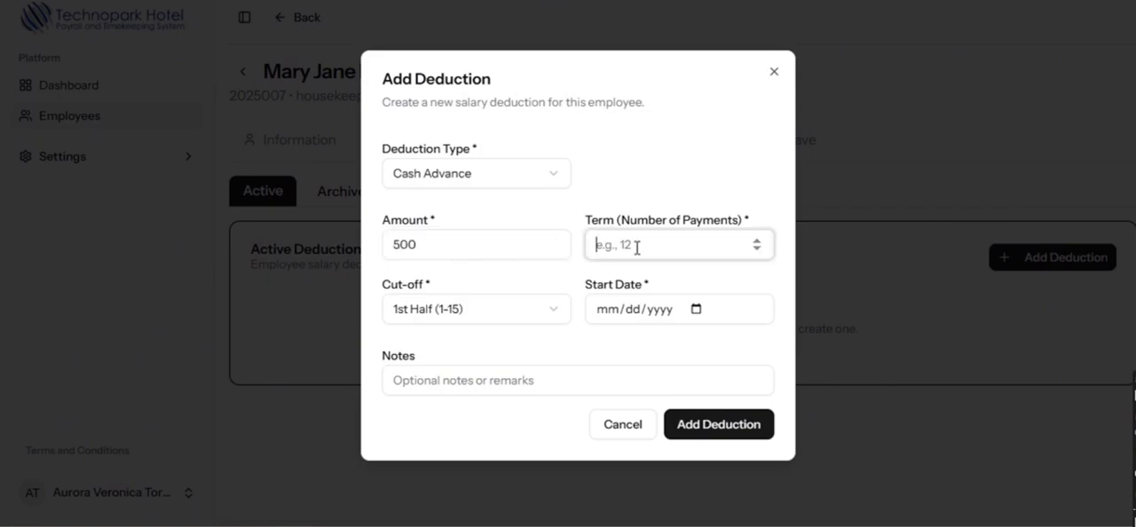
type("2")
- Set the deduction's cut-off to 1st Half (1-15), start date to 10/03/2025 and notes to Allowance, and add the deduction
left_click(544, 317)
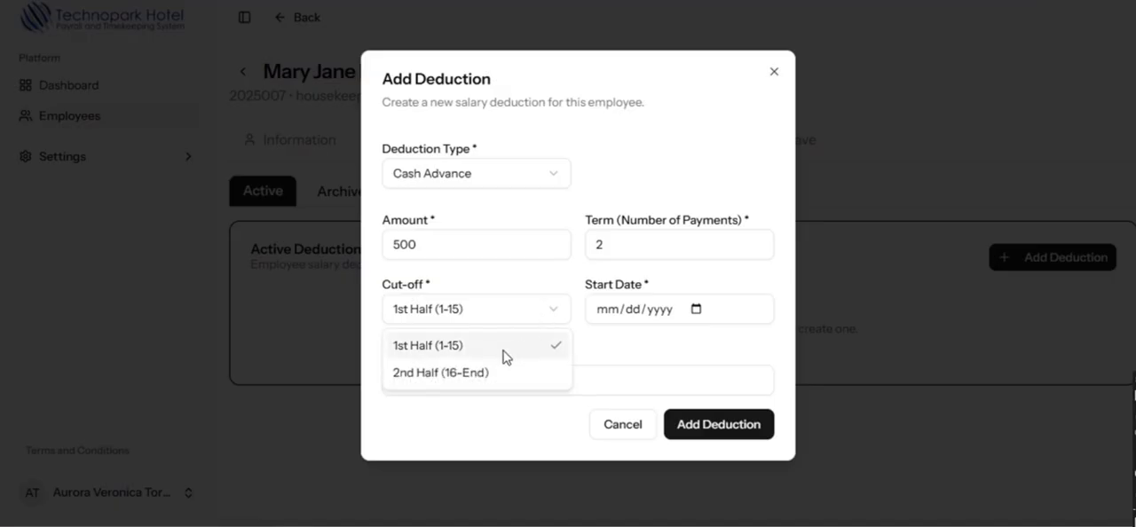
left_click(470, 348)
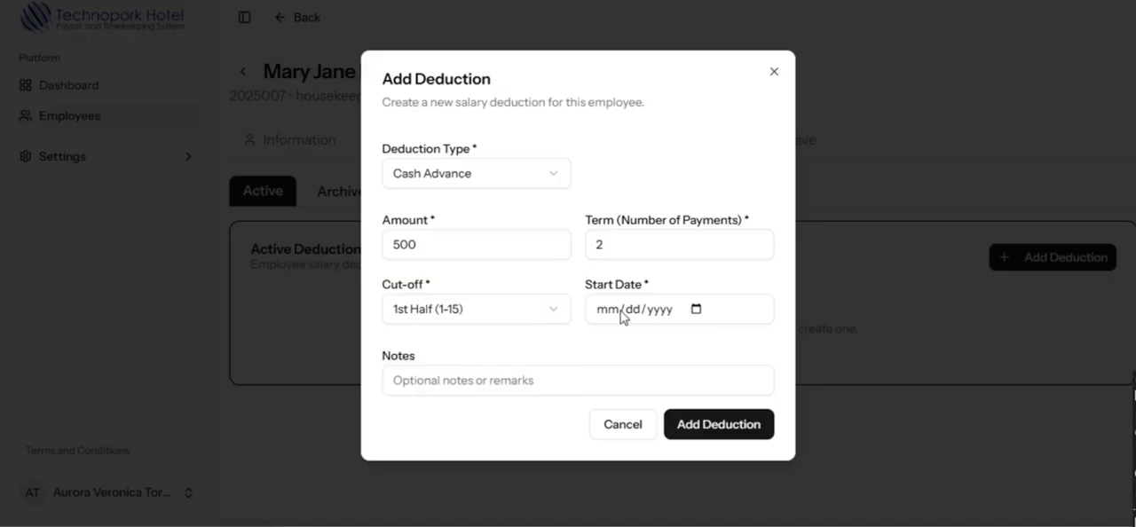
left_click(697, 310)
left_click(721, 77)
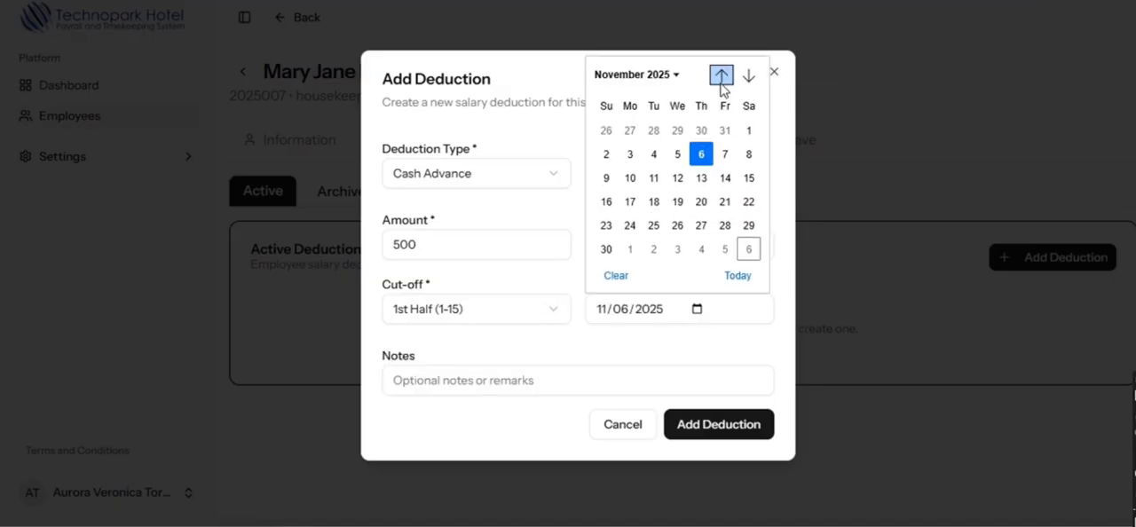
left_click(720, 77)
left_click(725, 131)
left_click(455, 374)
type("Allowance")
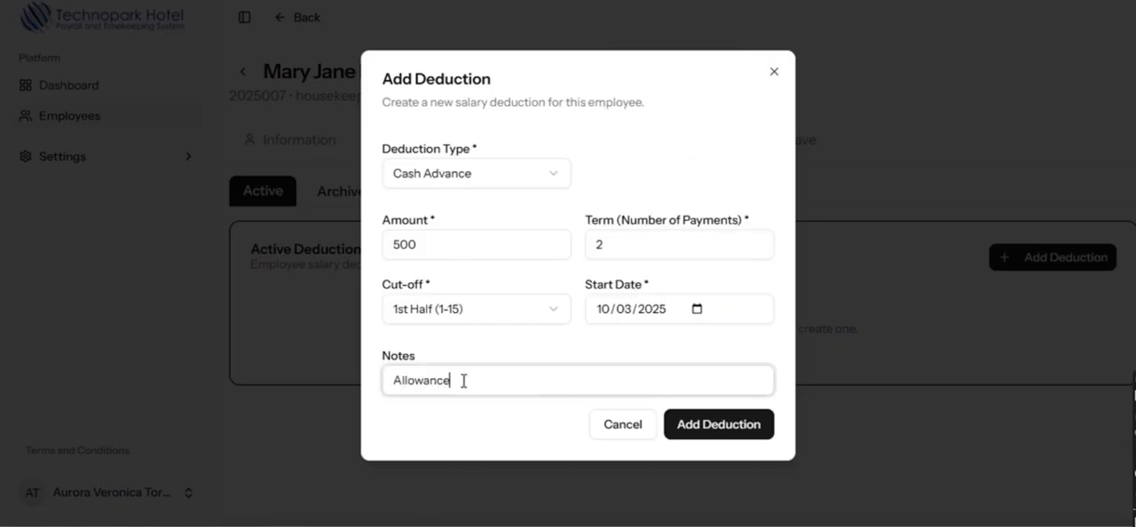
left_click(717, 431)
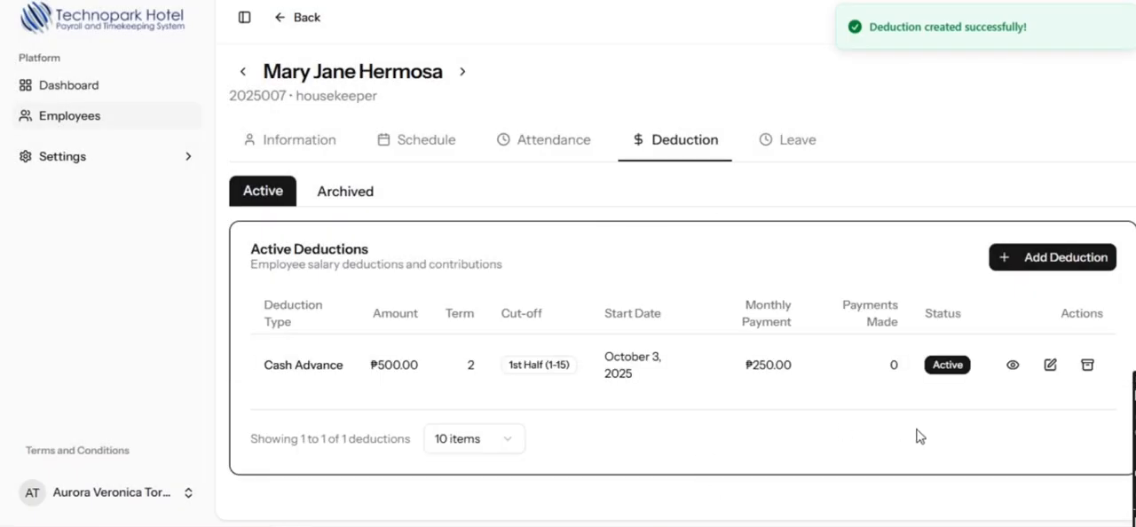
- Review the Cash Advance deduction's amount, monthly payment and payment history
left_click(412, 383)
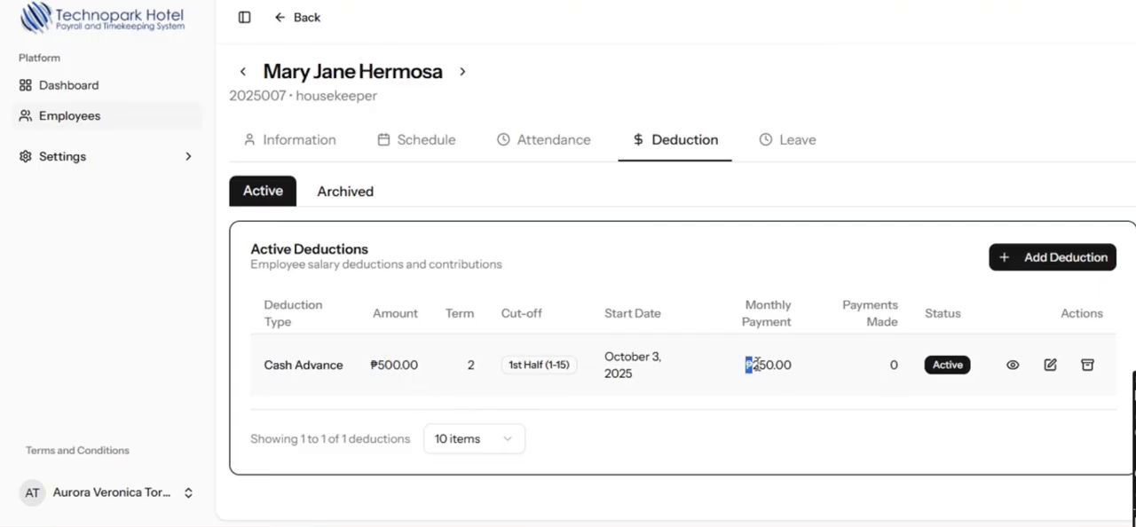
left_click_drag(744, 372, 782, 385)
left_click(781, 385)
left_click(1013, 365)
left_click(775, 160)
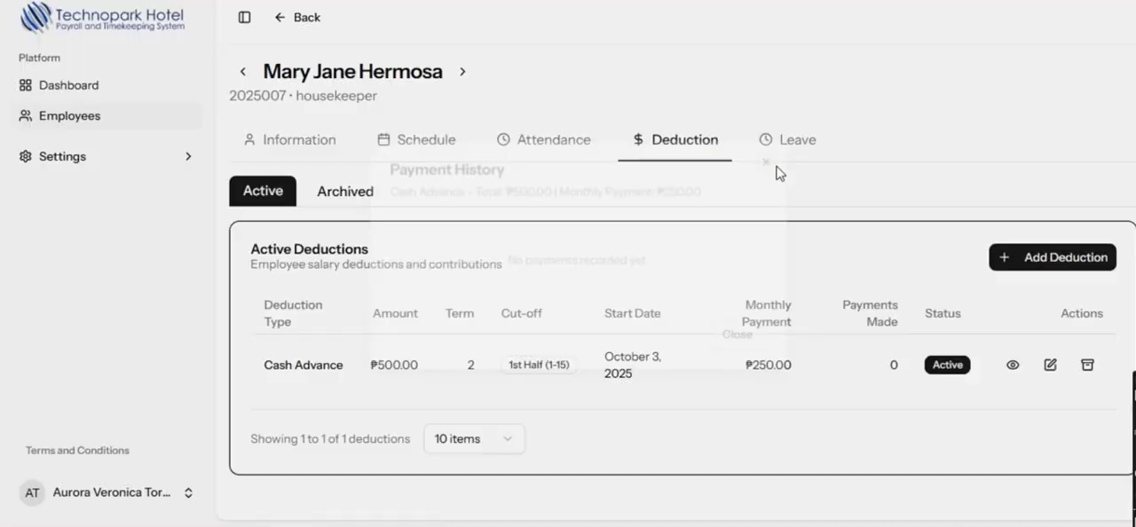
- Archive the Cash Advance deduction and restore it from the archived deductions to the active ones
left_click(1087, 365)
left_click(664, 70)
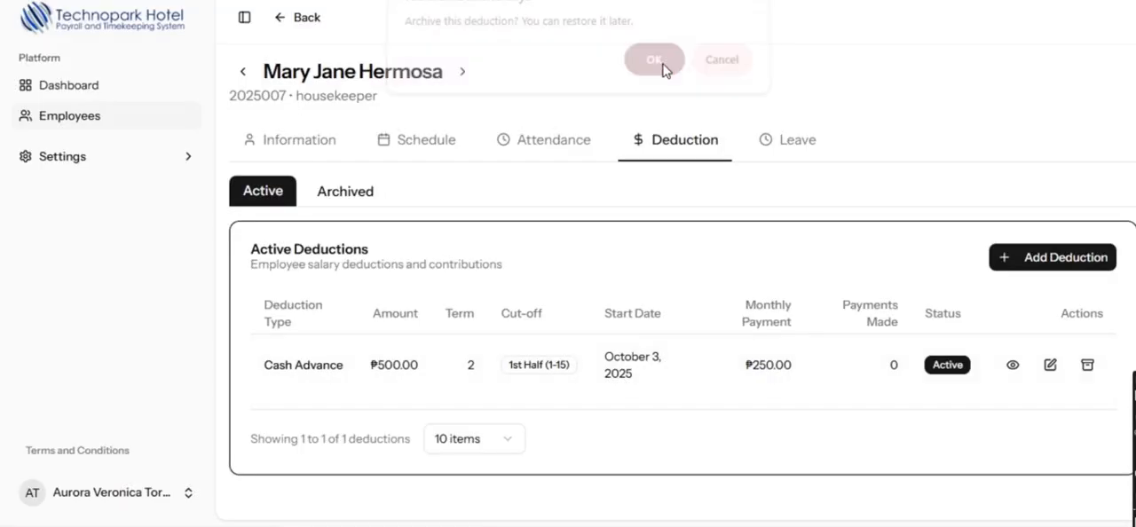
left_click(331, 192)
left_click(1051, 364)
left_click(664, 69)
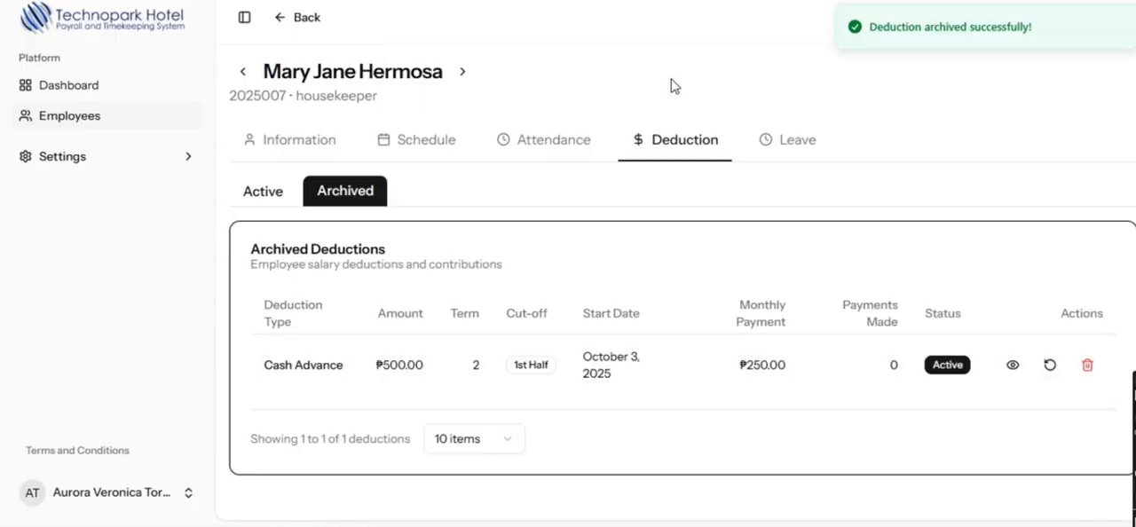
left_click(262, 192)
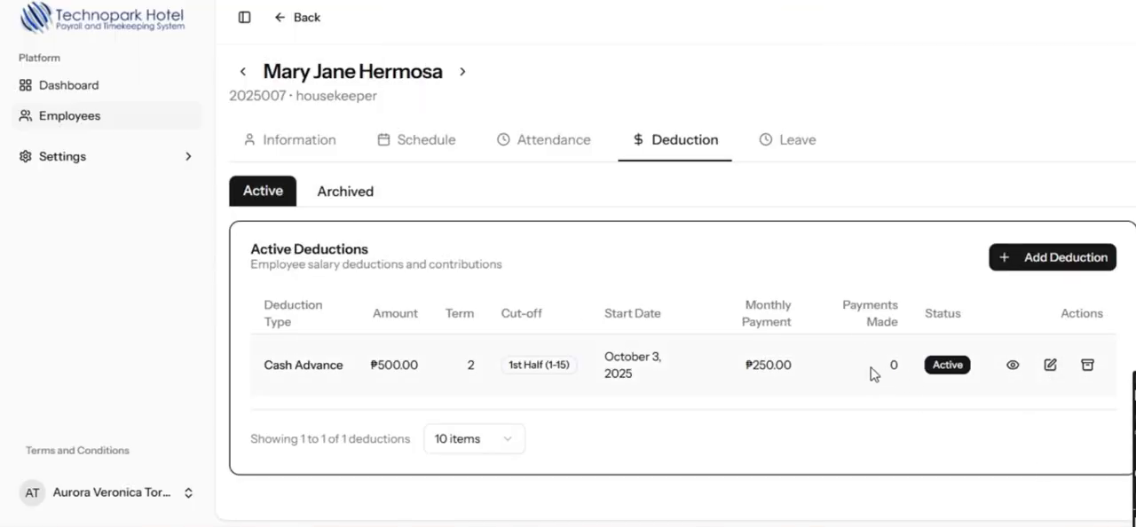
- Open the housekeeper's leave records and add a Vacation Leave credit of 8 total days
left_click(1052, 373)
left_click(804, 143)
left_click(444, 222)
left_click(443, 236)
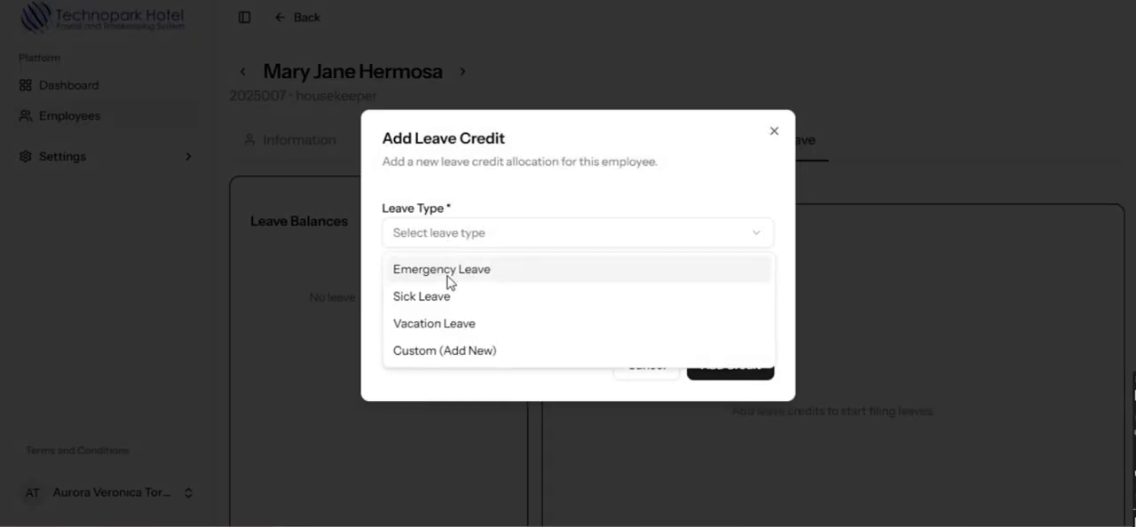
left_click(447, 325)
left_click(451, 296)
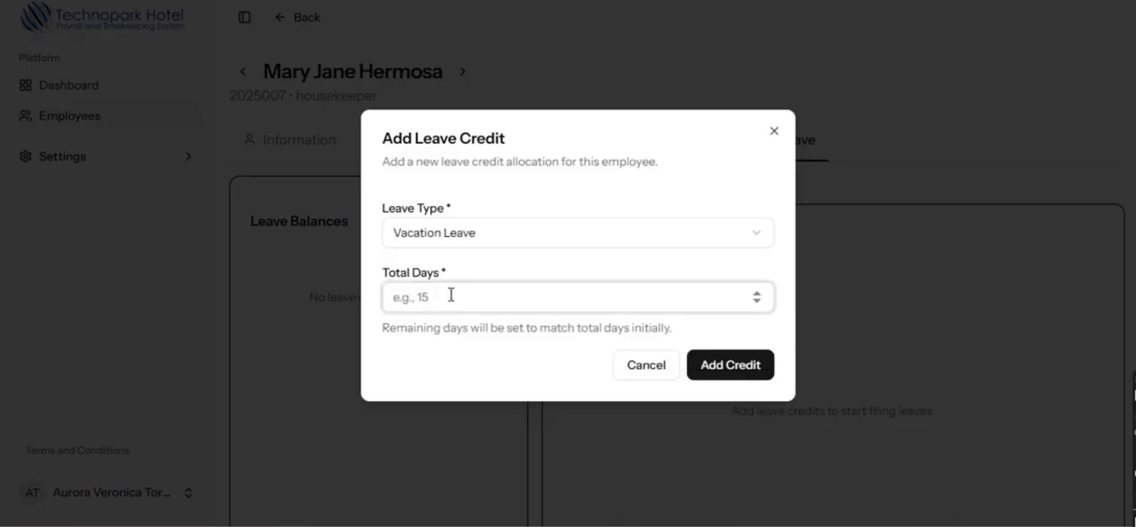
type("8")
left_click(738, 364)
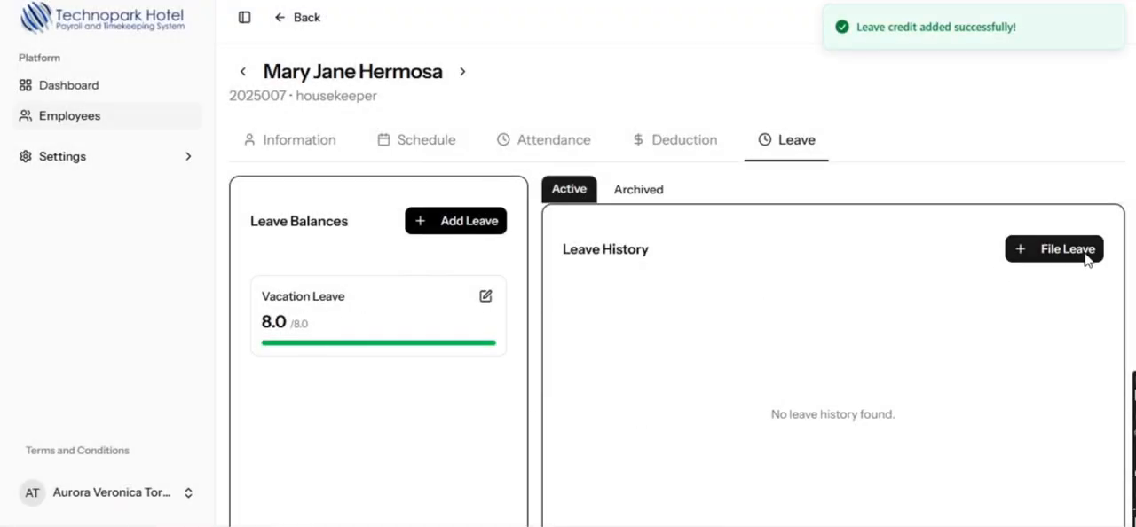
- Start filing a leave for the housekeeper with type Vacation Leave and duration Full Day
left_click(1084, 248)
left_click(494, 182)
left_click(463, 229)
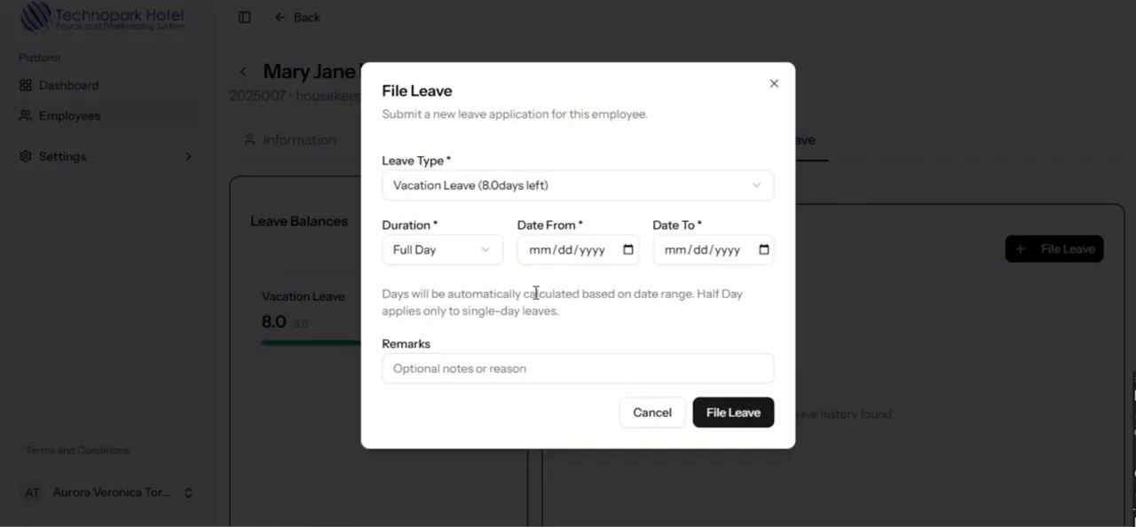
left_click(487, 257)
left_click(469, 288)
- Set the leave's start and end dates to 10/15/2025, file it and check the leave balance and history
left_click(628, 250)
left_click(653, 284)
left_click(653, 284)
left_click(611, 388)
left_click(762, 249)
left_click(789, 285)
left_click(789, 285)
left_click(769, 385)
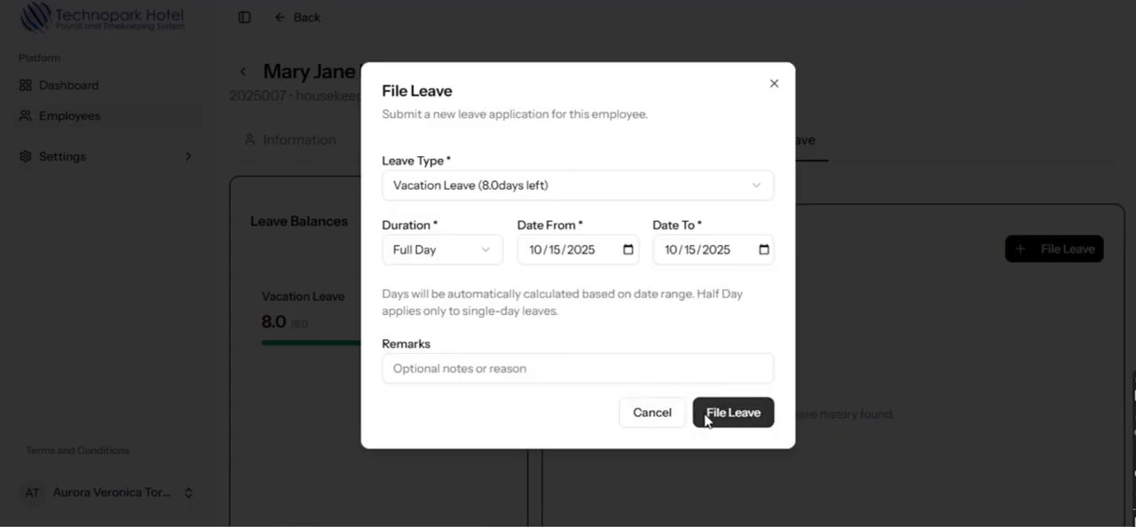
left_click(715, 413)
left_click_drag(246, 320, 299, 322)
left_click(296, 384)
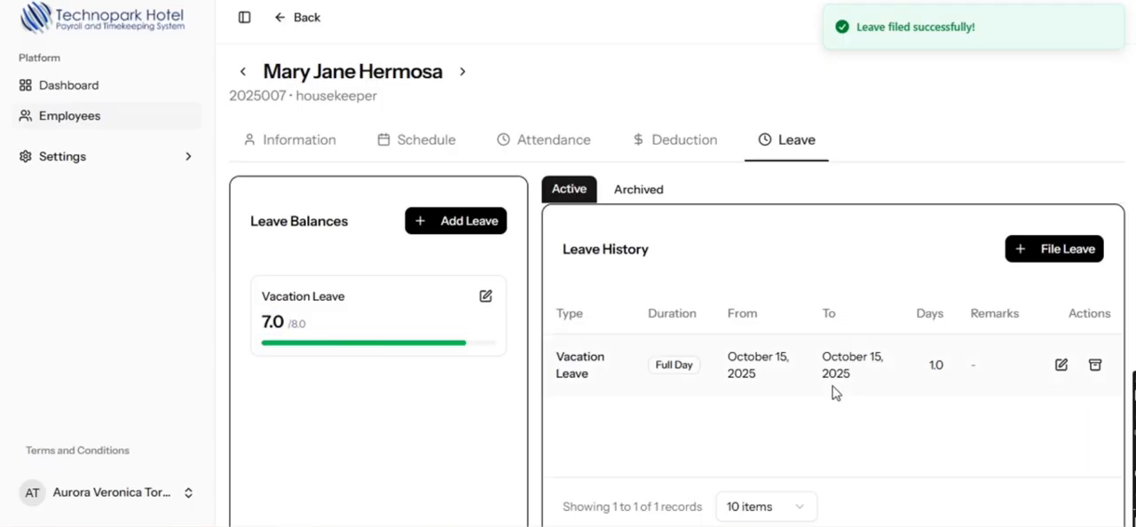
left_click_drag(928, 364, 946, 375)
left_click(1015, 424)
- Archive the Vacation Leave record, restore it from the archived records and return to the active leave history
scroll(1085, 400, "down", 1)
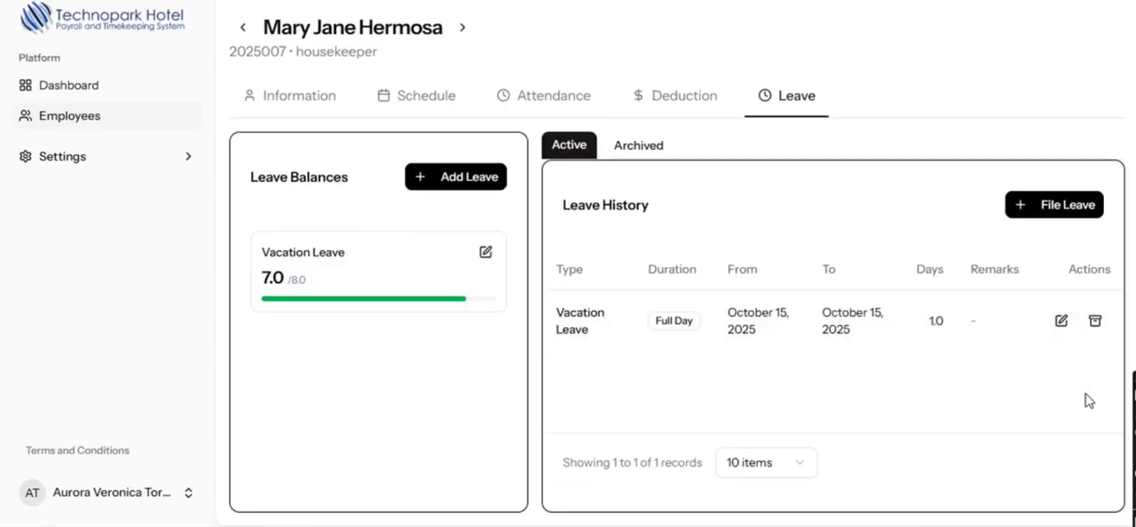
left_click(1096, 316)
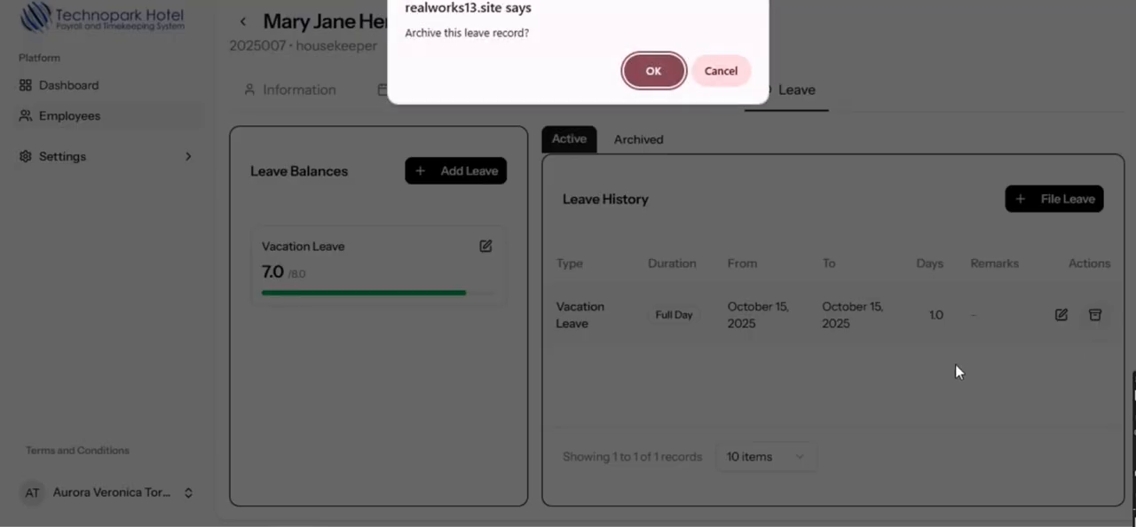
left_click(648, 77)
left_click(641, 142)
left_click(1060, 310)
left_click(652, 73)
left_click(571, 141)
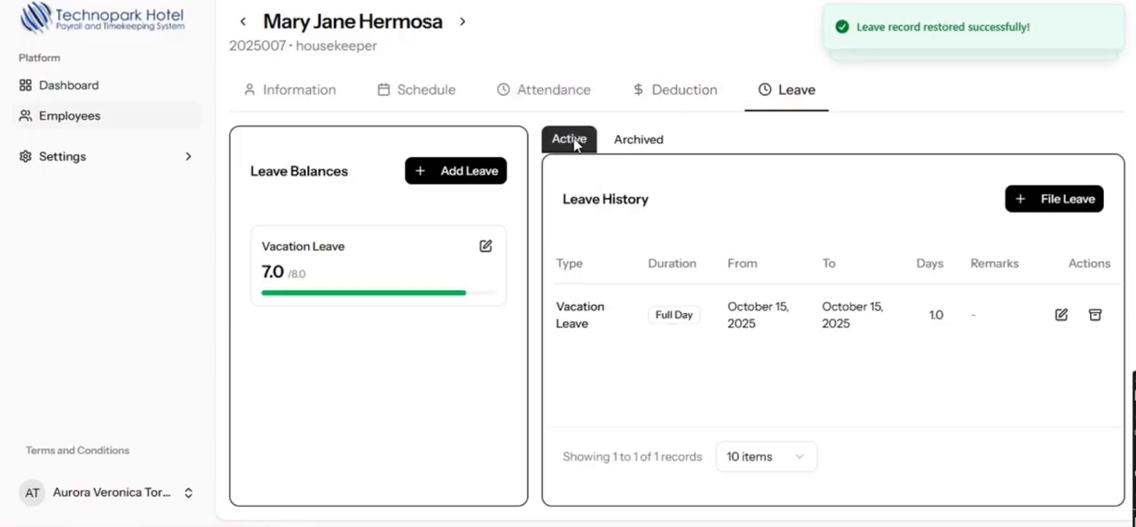
- Open the holiday calendar settings, enable editing and show October 2025
left_click(100, 169)
left_click(89, 187)
scroll(914, 235, "down", 5)
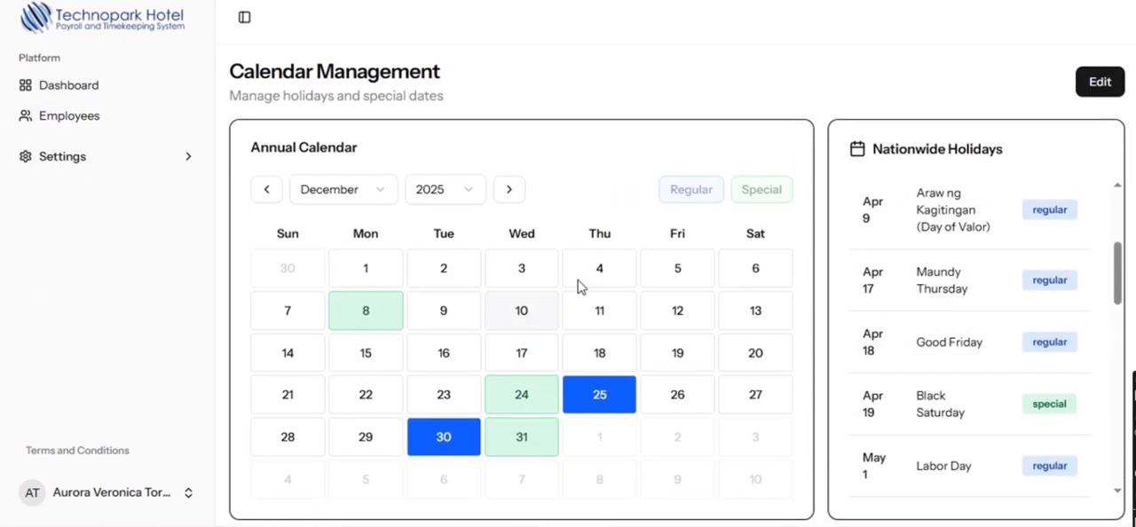
left_click(1100, 82)
left_click(266, 189)
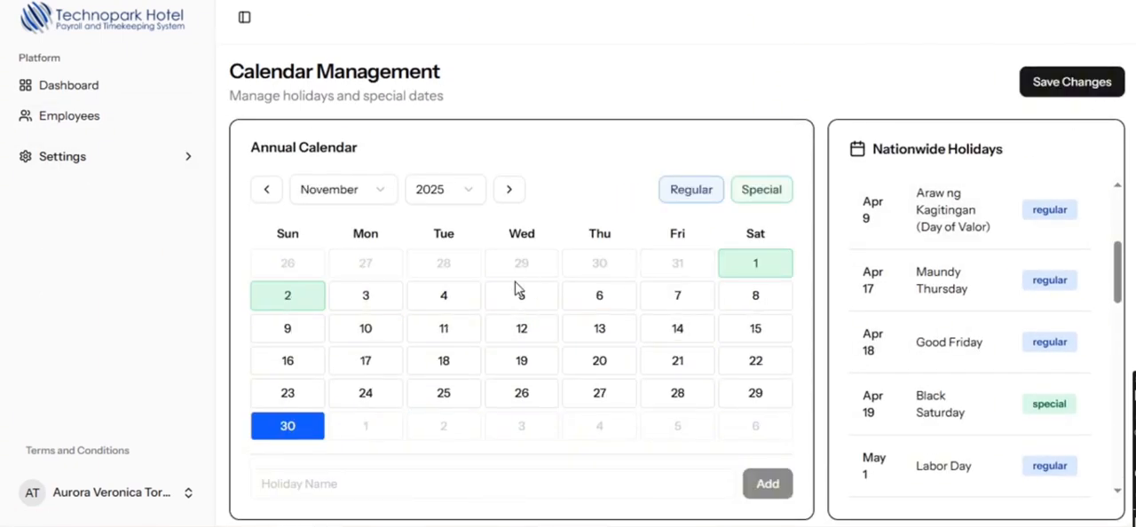
left_click(257, 188)
left_click(630, 271)
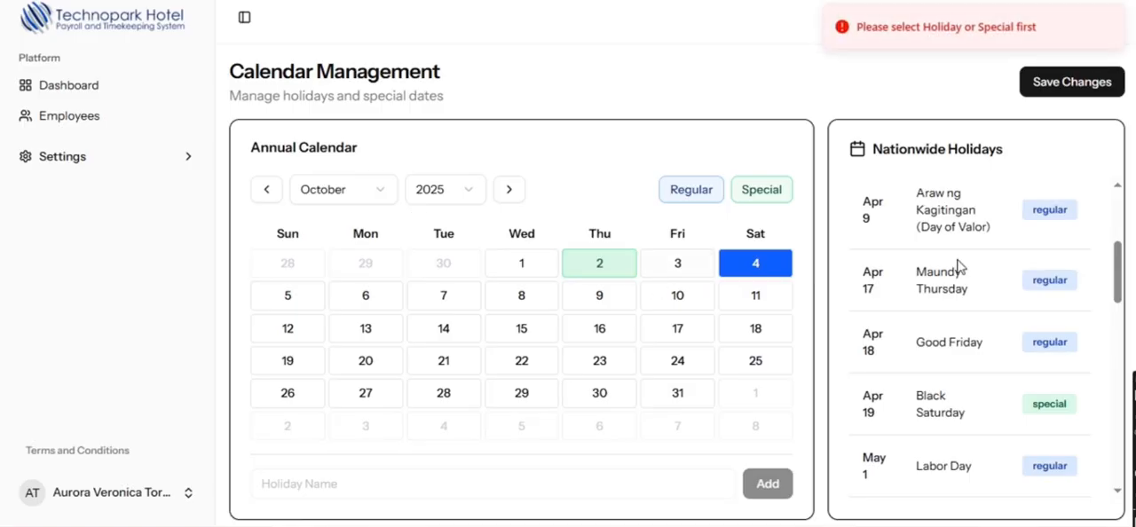
- Find the special holiday Test on October 2 in the nationwide holidays, delete it and save the changes
scroll(967, 373, "down", 8)
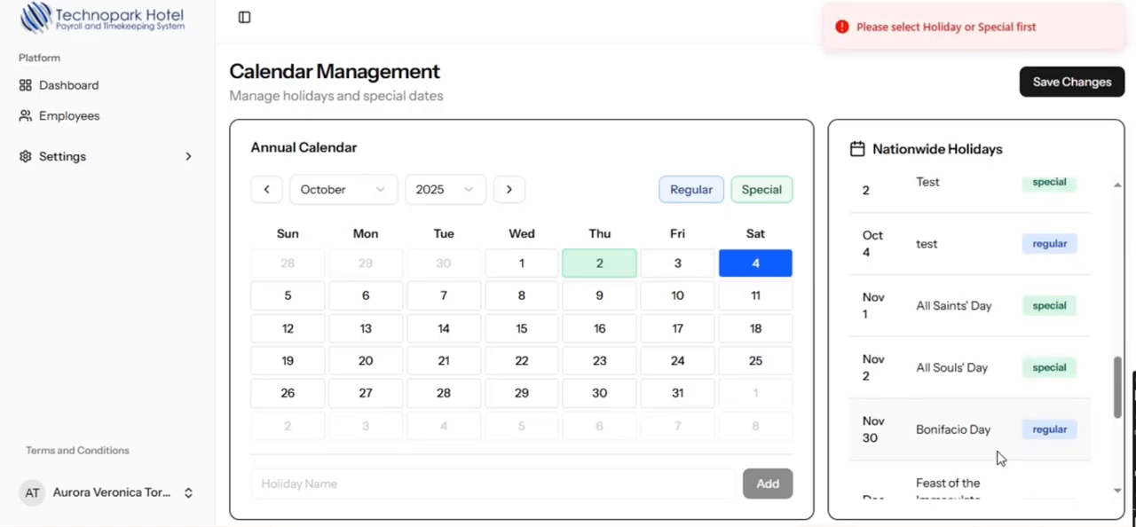
left_click_drag(1000, 458, 1099, 438)
scroll(973, 446, "down", 4)
left_click(973, 442)
scroll(973, 441, "up", 2)
scroll(973, 445, "up", 4)
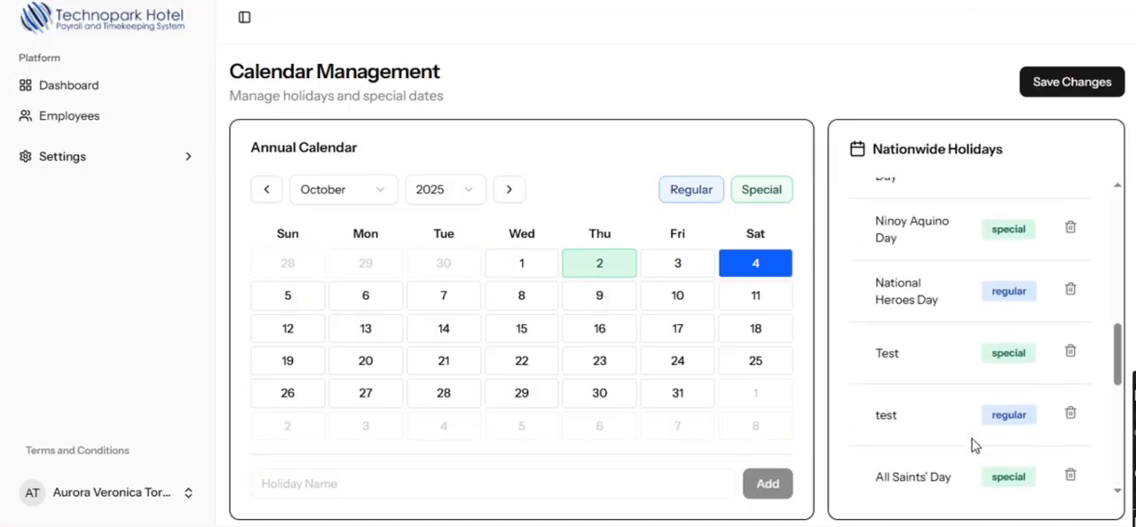
scroll(891, 360, "left", 1)
left_click_drag(890, 360, 1110, 362)
left_click(1089, 368)
left_click(1071, 353)
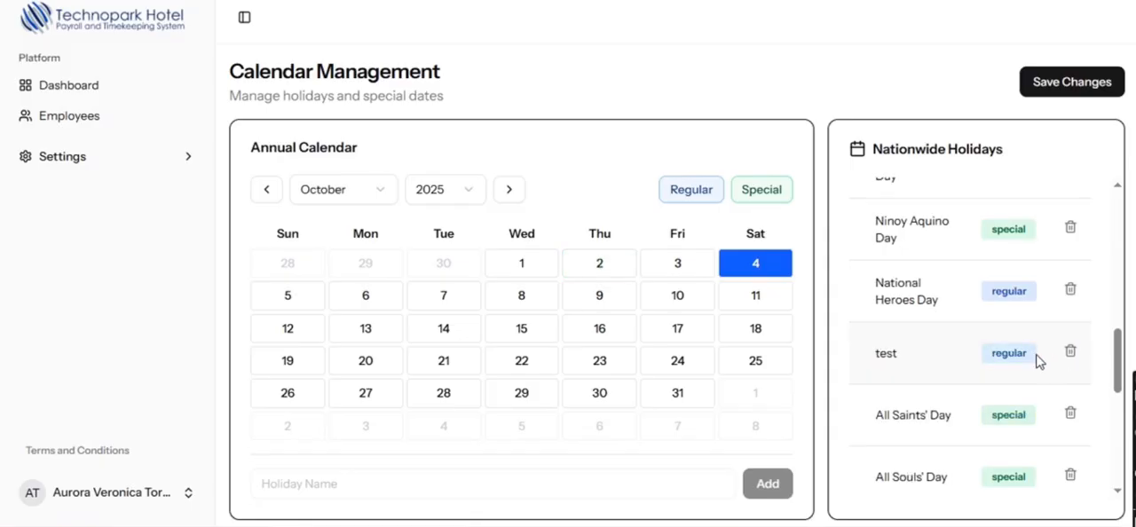
left_click(1099, 94)
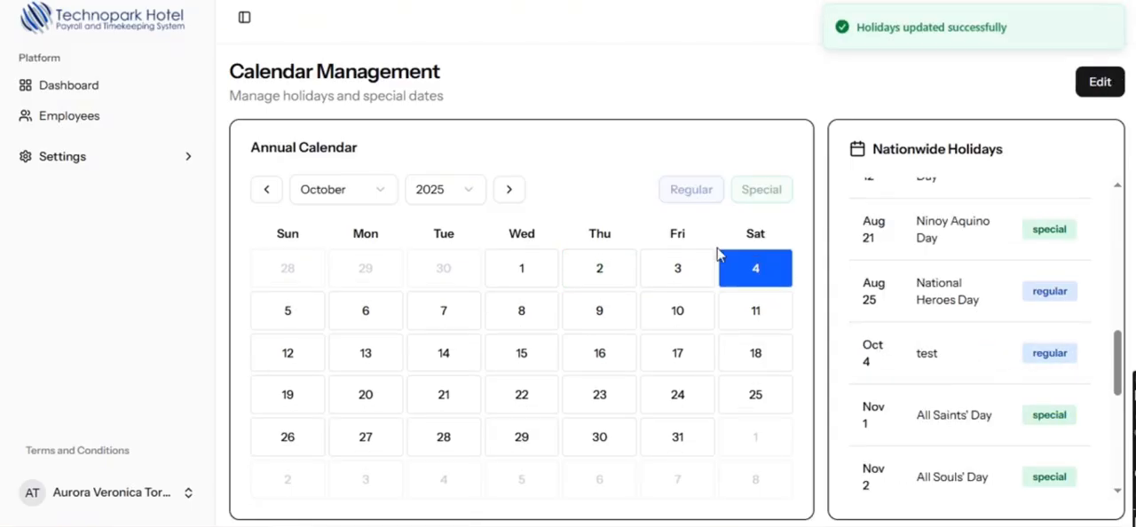
- Add a special holiday named test on October 2, 2025, save the calendar and check its entry in the nationwide holidays
left_click(1099, 81)
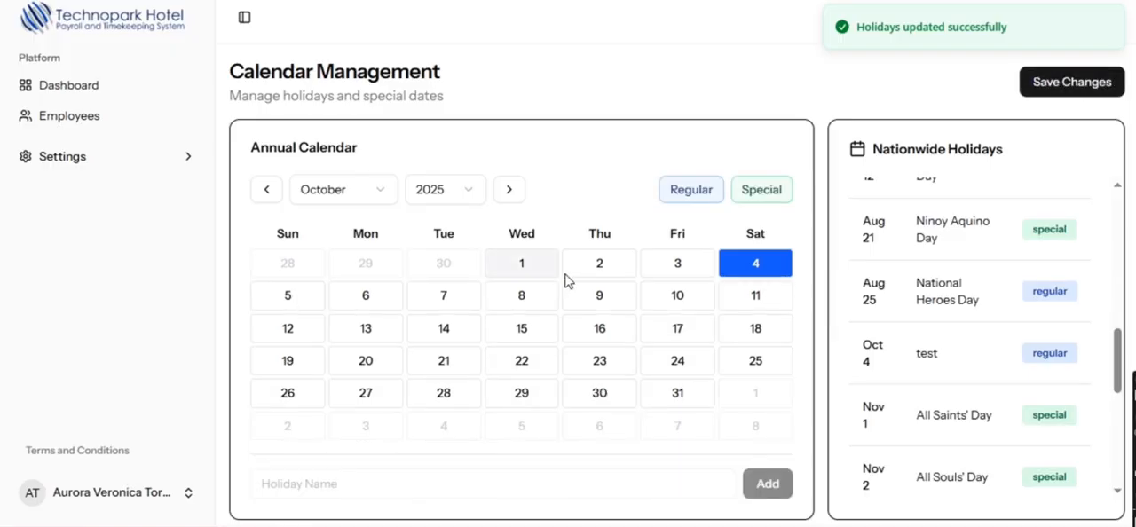
left_click(761, 205)
left_click(352, 490)
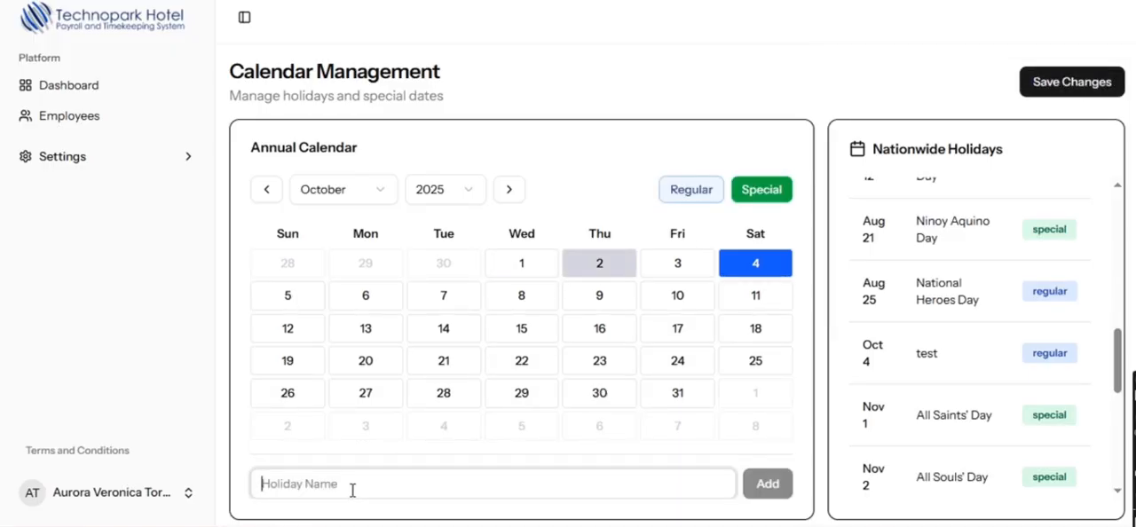
type("te")
left_click(778, 494)
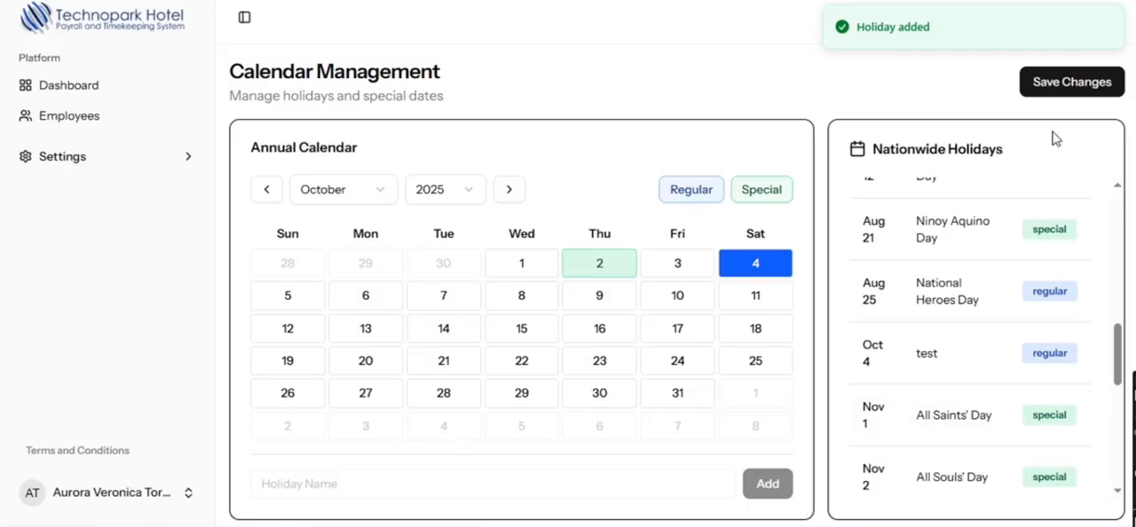
left_click(1070, 83)
left_click(673, 70)
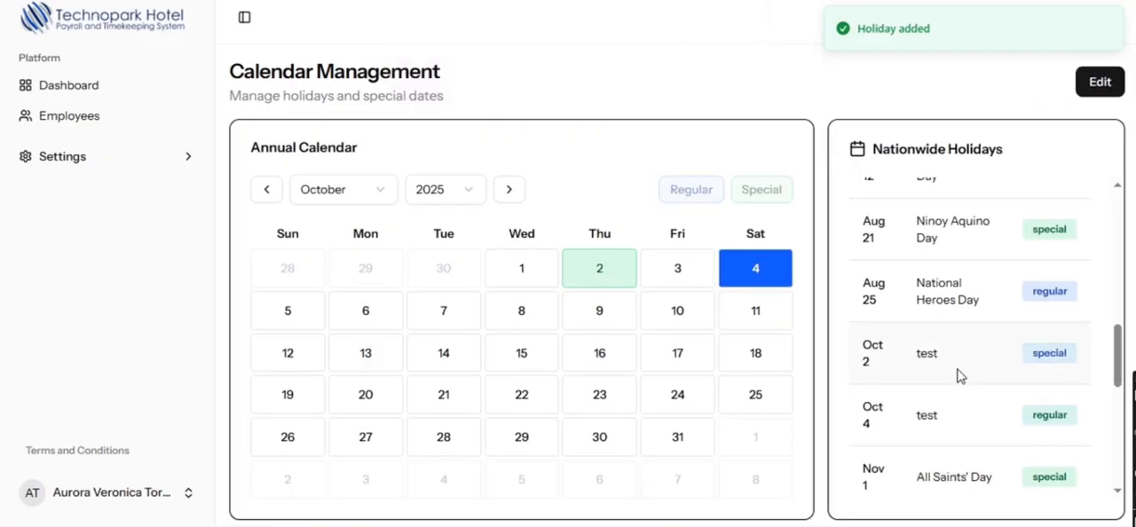
left_click_drag(857, 369, 1068, 364)
left_click(1062, 375)
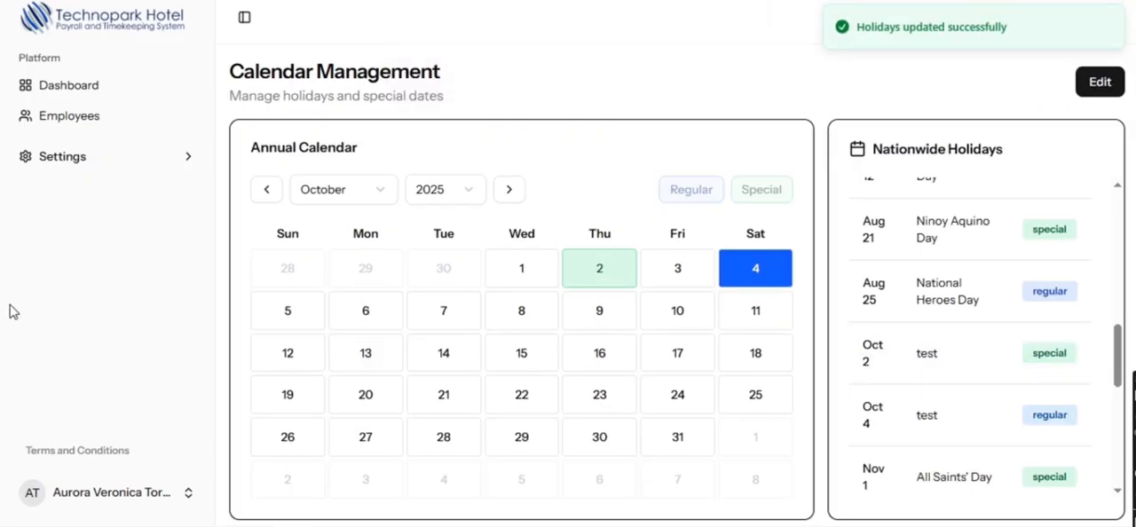
- Open the work schedule settings and browse the work calendar through several months up to July
left_click(63, 156)
left_click(105, 222)
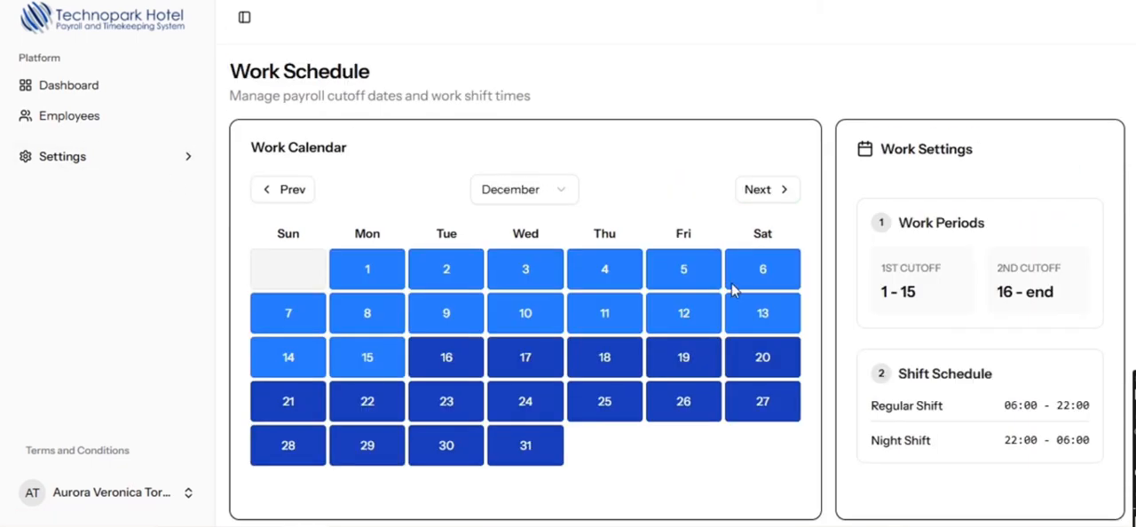
scroll(746, 293, "down", 1)
left_click(757, 176)
left_click(757, 176)
left_click(757, 176)
left_click(757, 176)
left_click(757, 176)
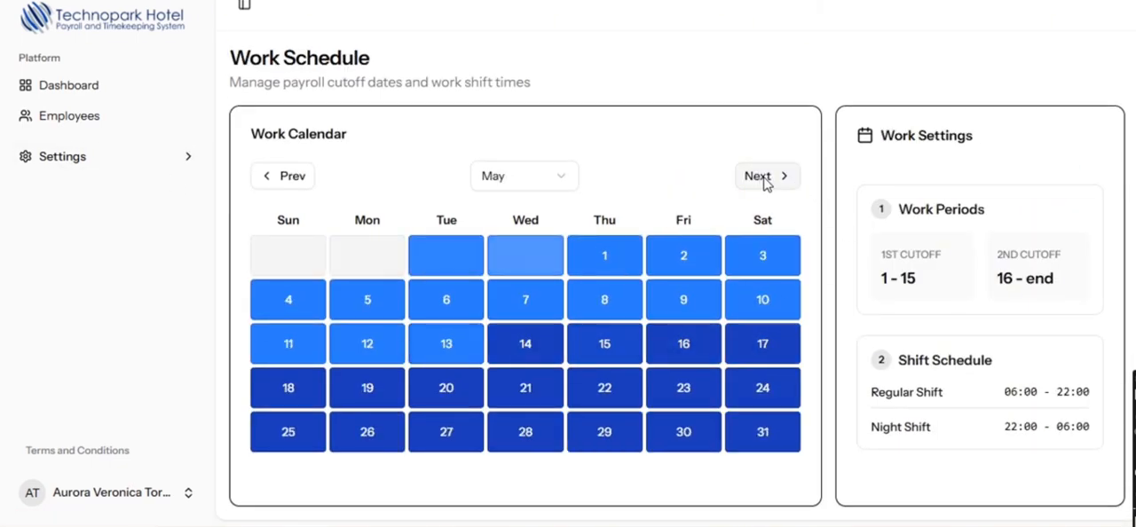
left_click(757, 175)
left_click(757, 175)
- Examine the first and second cut-off periods and the regular and night shift hours in the work settings
triple_click(893, 281)
left_click(943, 298)
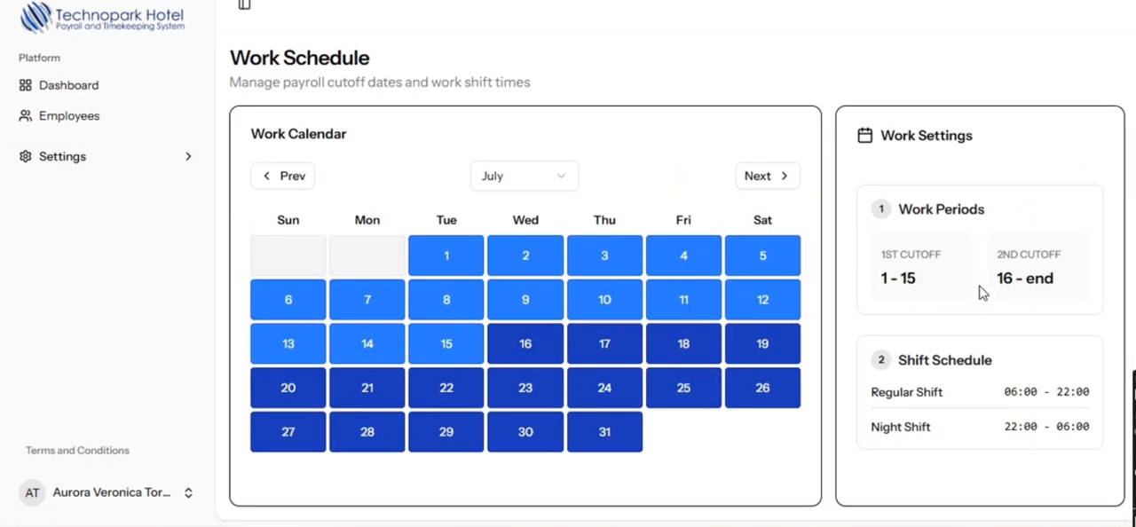
left_click_drag(880, 253, 930, 286)
left_click(992, 266)
left_click_drag(1043, 273, 1082, 296)
left_click(1003, 282)
left_click_drag(870, 401, 1094, 398)
left_click(1091, 401)
left_click_drag(868, 429, 1092, 428)
left_click(928, 444)
- Open the deduction settings and review the setups for Late and Absences and for Loans and Advances
left_click(107, 166)
left_click(86, 254)
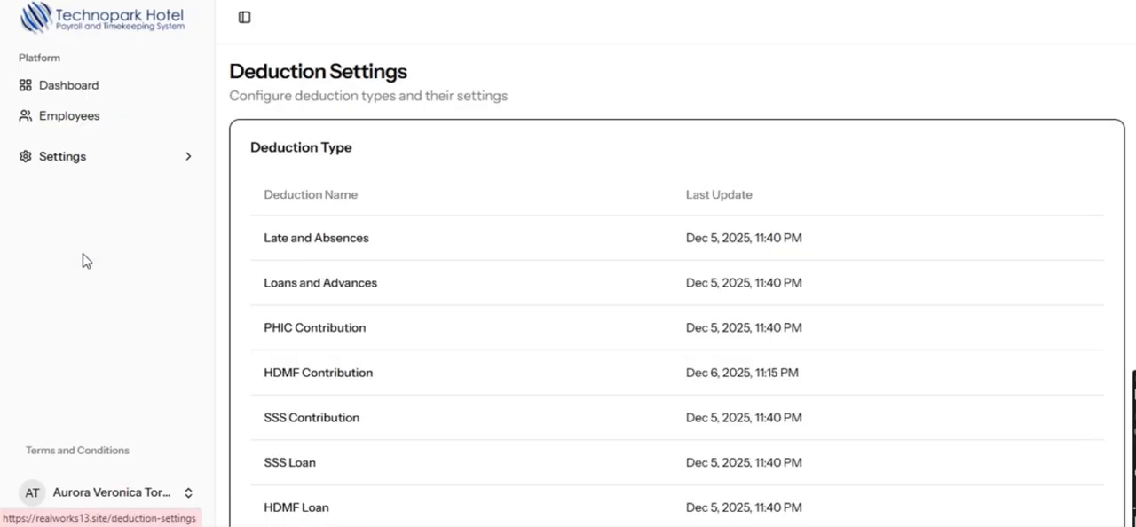
scroll(384, 276, "down", 2)
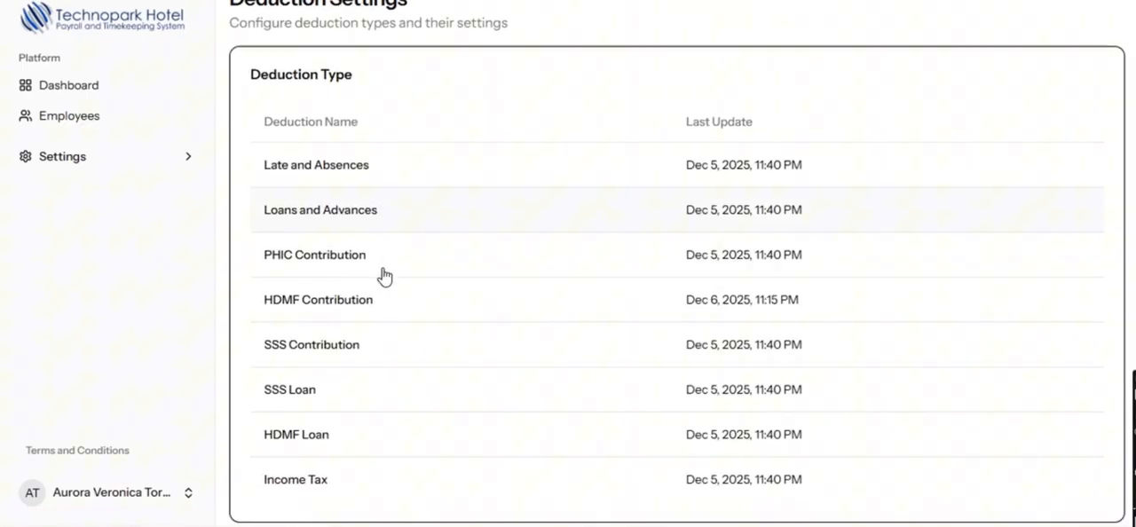
left_click(343, 165)
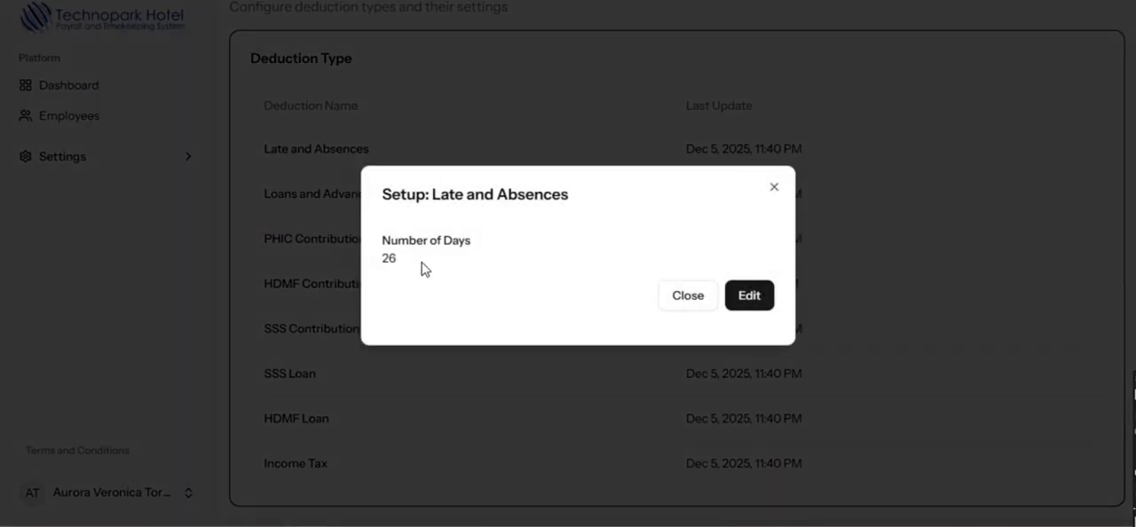
left_click_drag(402, 259, 382, 259)
left_click(415, 268)
left_click(696, 299)
left_click(342, 197)
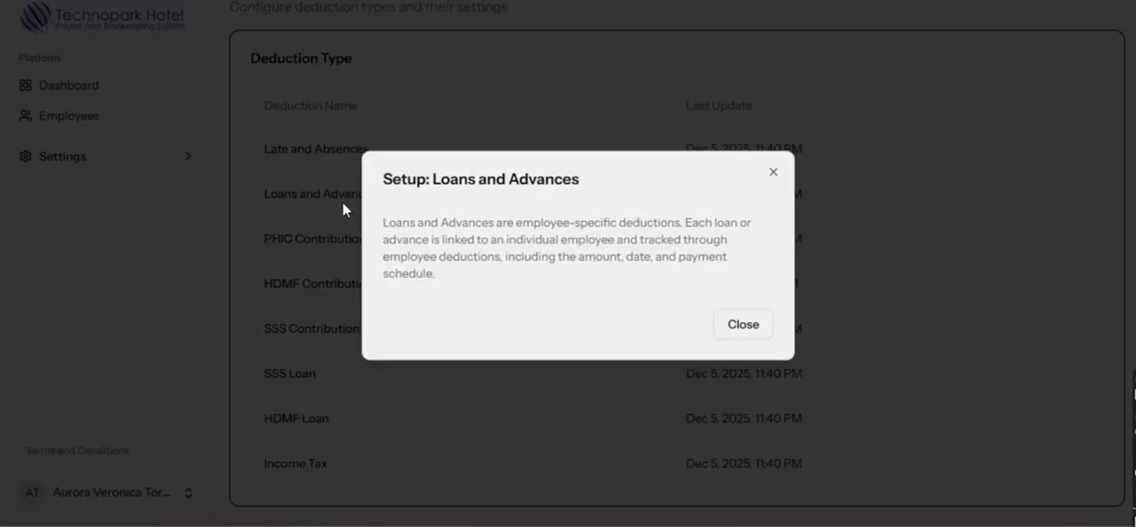
left_click(733, 329)
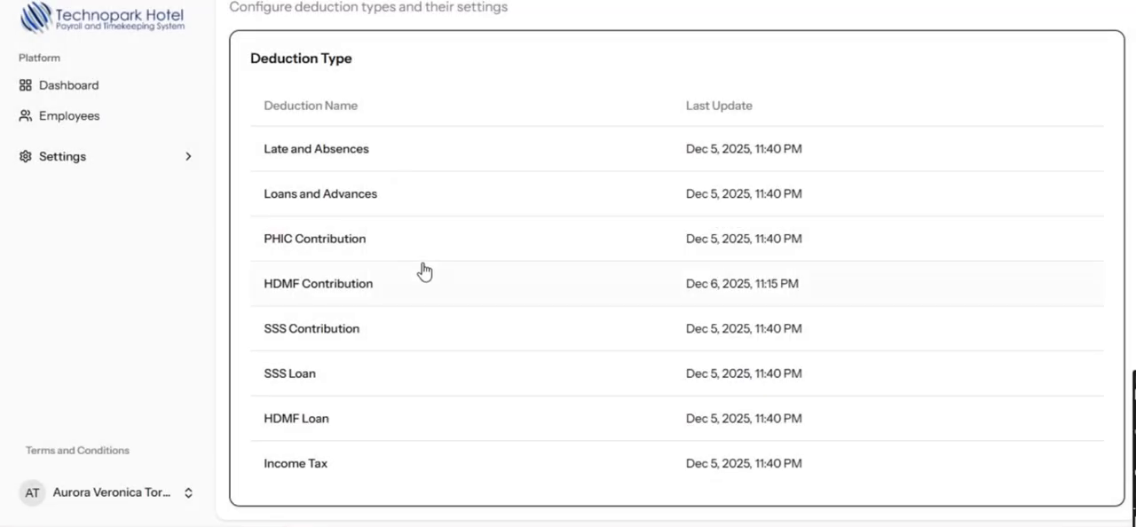
- Edit the PHIC Contribution setup, add a bracket, remove it again and save the brackets
left_click(344, 243)
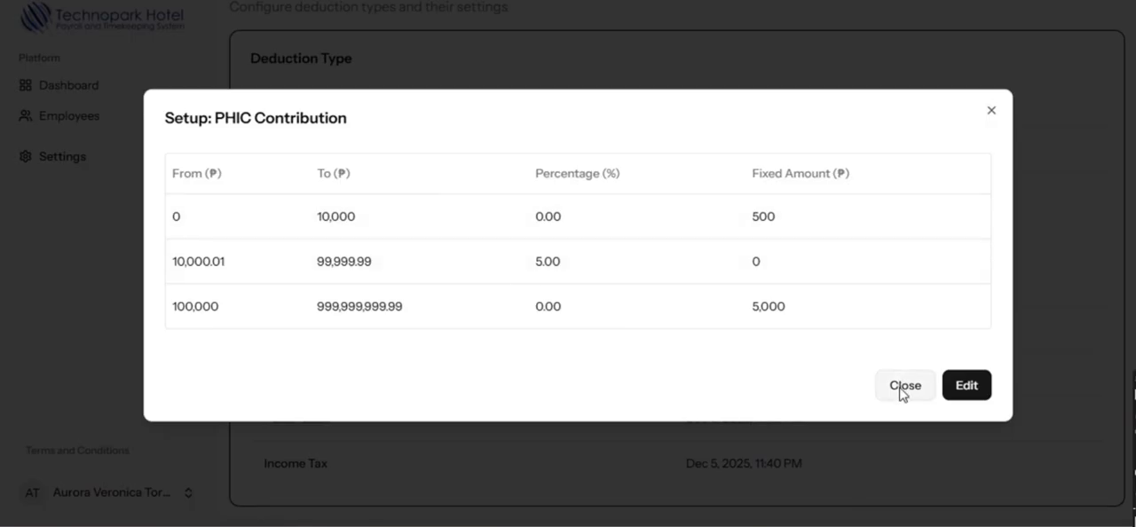
left_click(967, 387)
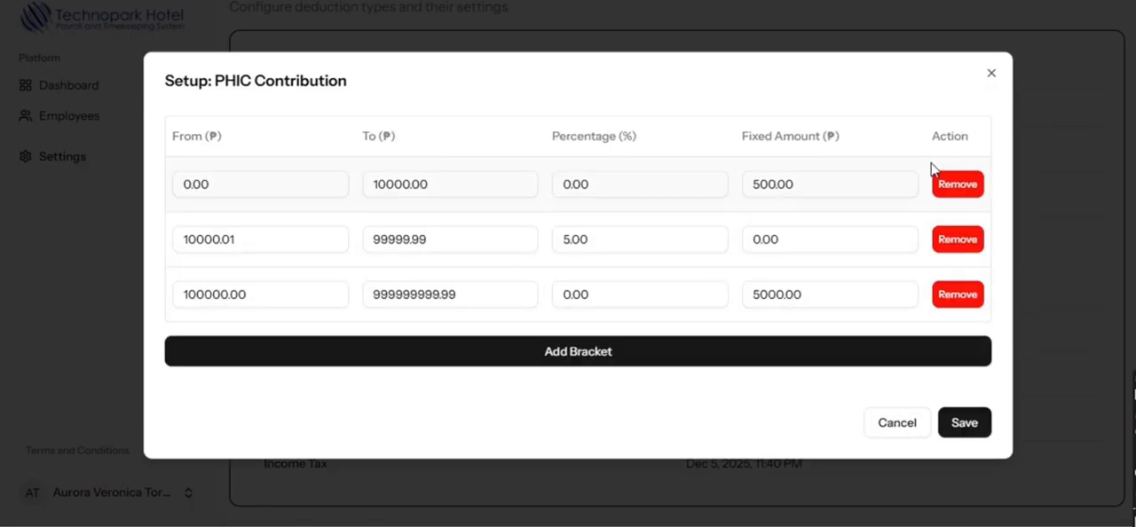
left_click(710, 360)
left_click(955, 323)
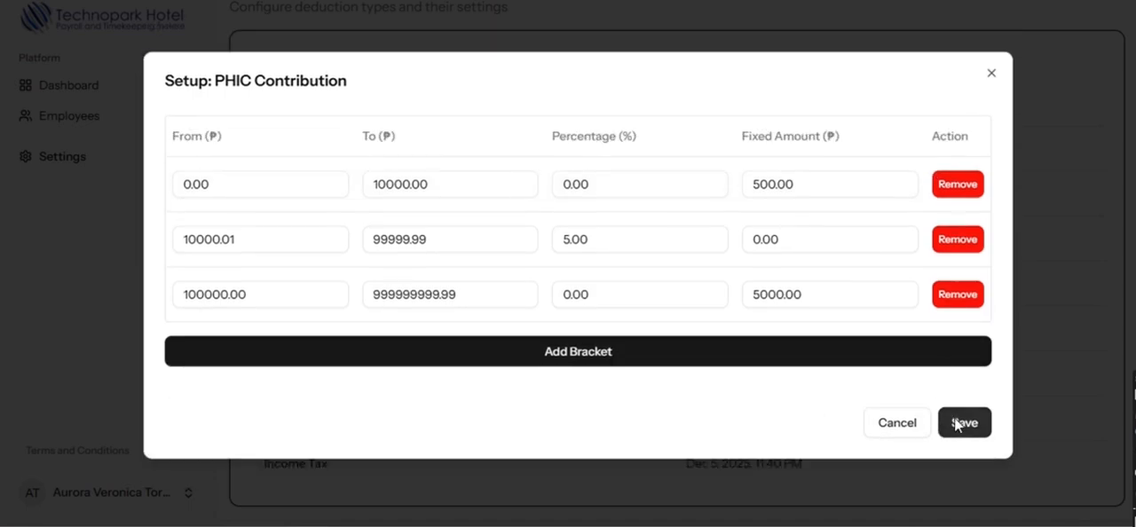
left_click(958, 424)
- Open the HDMF Contribution setup for editing and save it with employee and employer contributions of 200
left_click(308, 286)
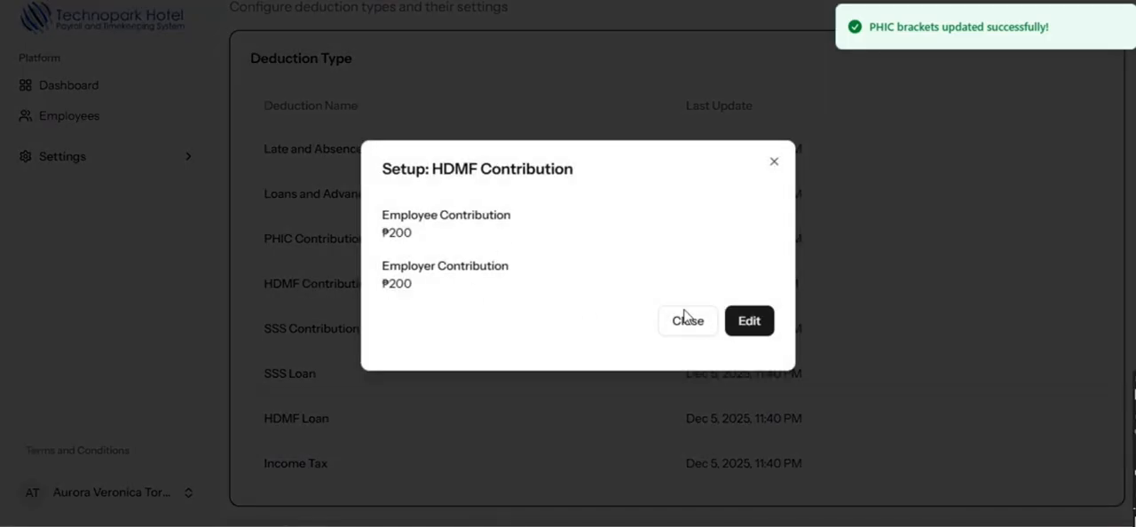
left_click(744, 320)
left_click(448, 238)
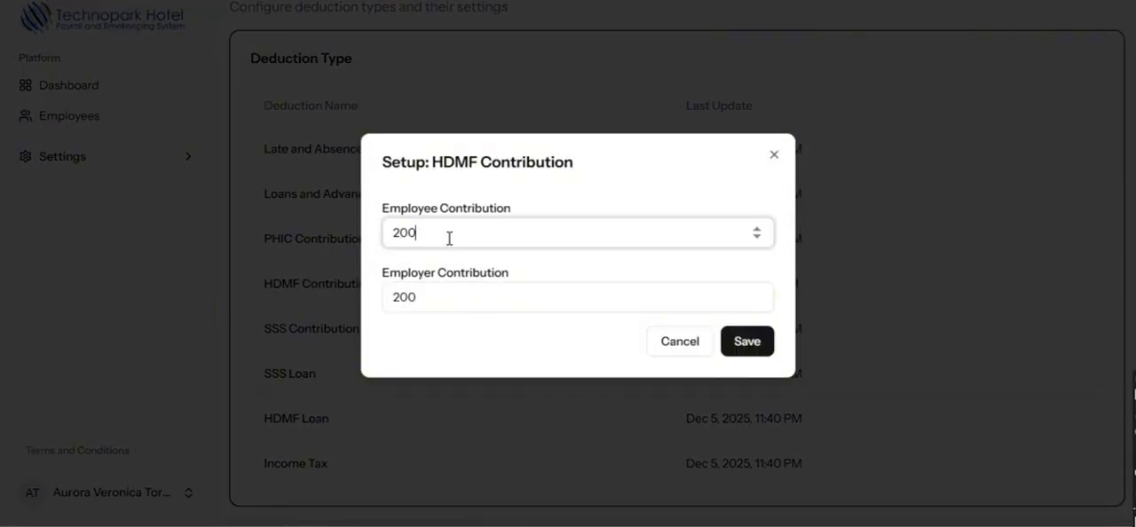
left_click(742, 342)
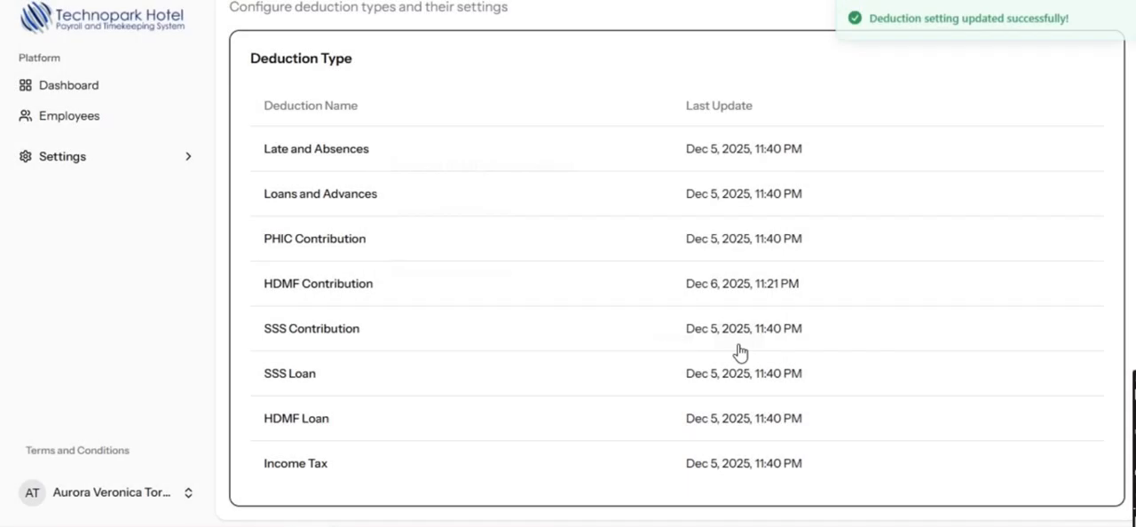
- Check the saved HDMF Contribution setup and review the brackets in the SSS Contribution setup
left_click(318, 286)
left_click(751, 322)
left_click(506, 237)
left_click(751, 354)
left_click(350, 332)
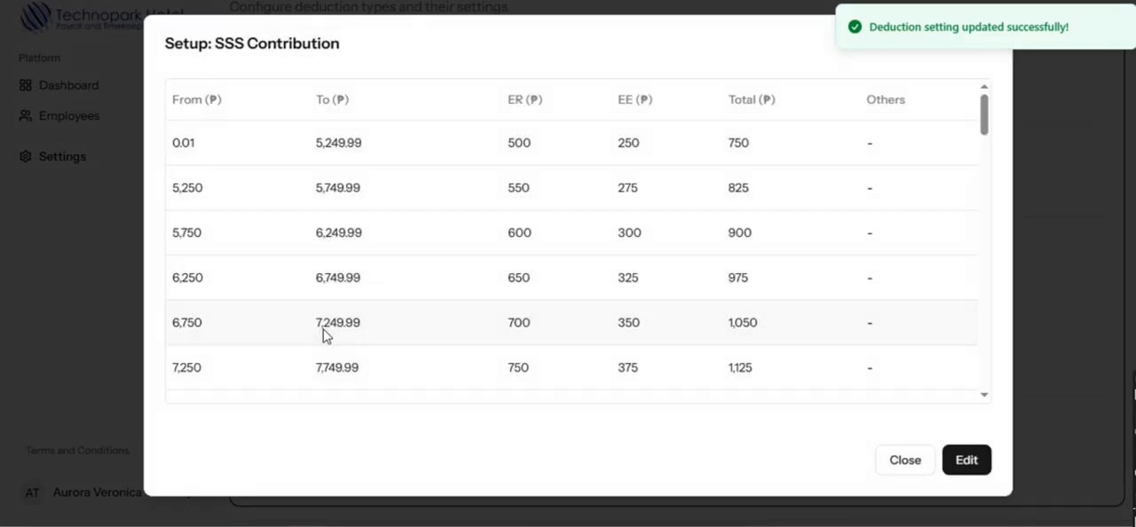
scroll(599, 309, "down", 15)
scroll(785, 373, "down", 10)
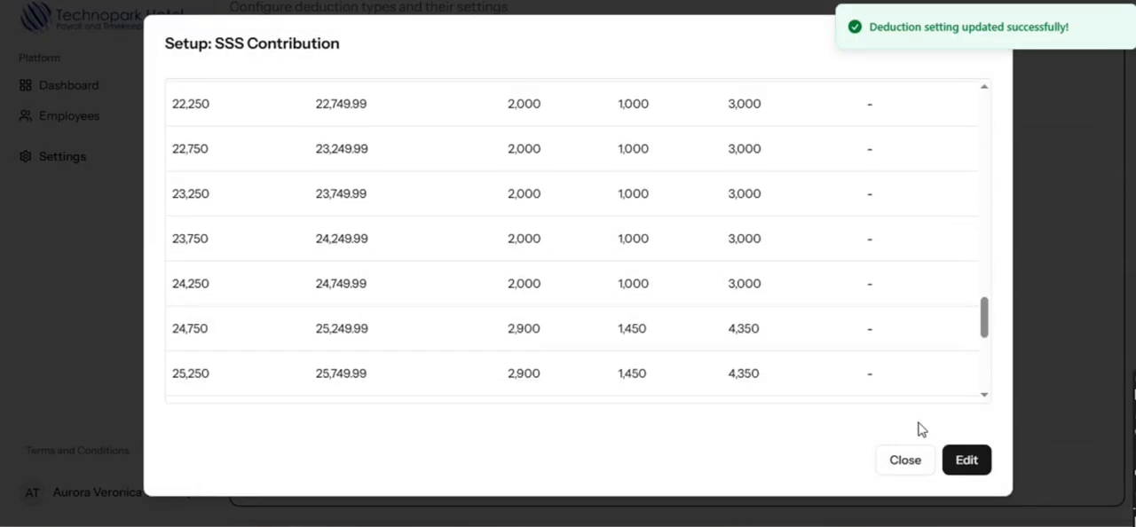
- Open the SSS Contribution brackets for editing and add a new empty bracket
left_click(966, 460)
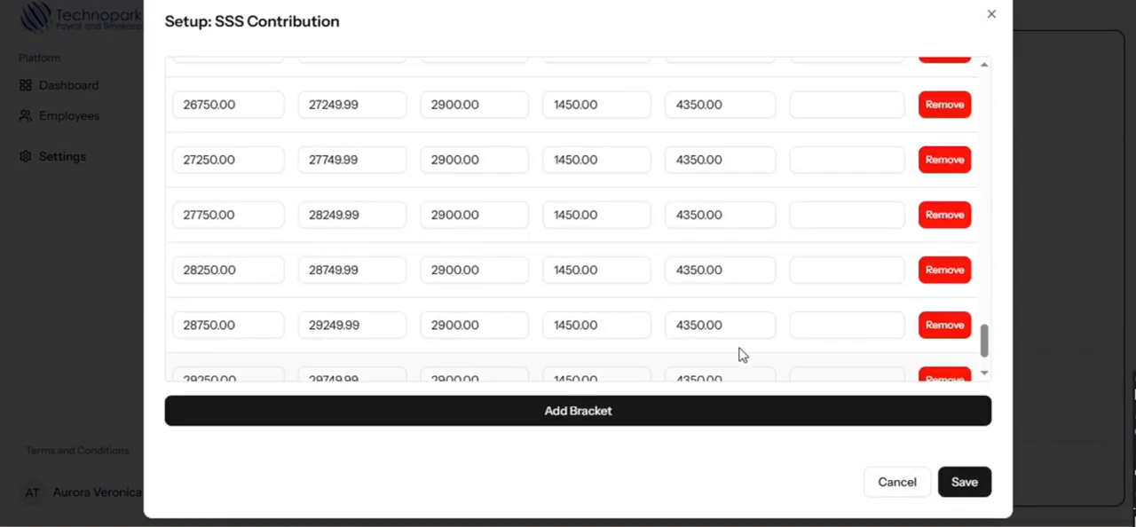
scroll(745, 352, "down", 2)
left_click(682, 420)
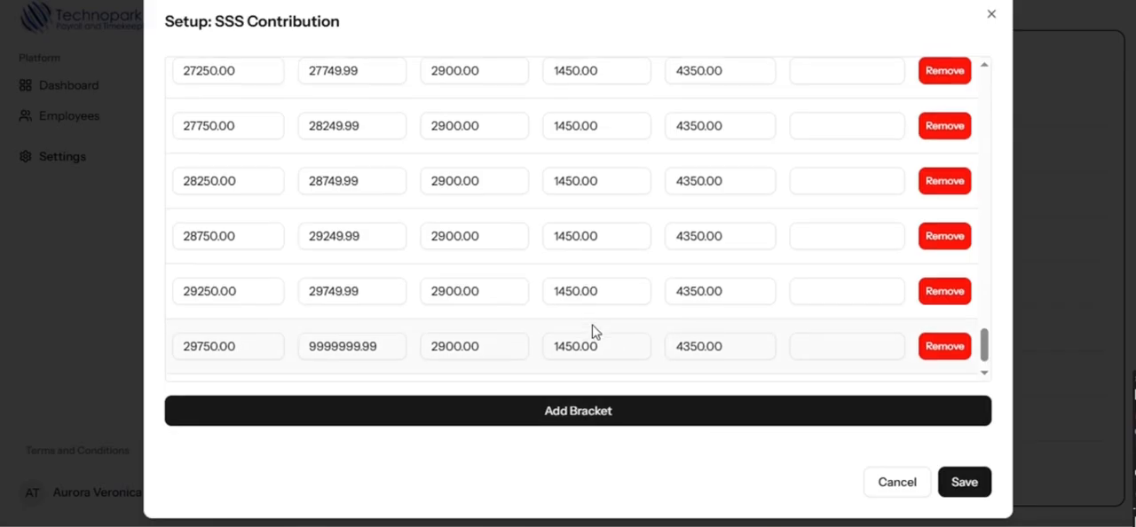
left_click(458, 353)
left_click(265, 345)
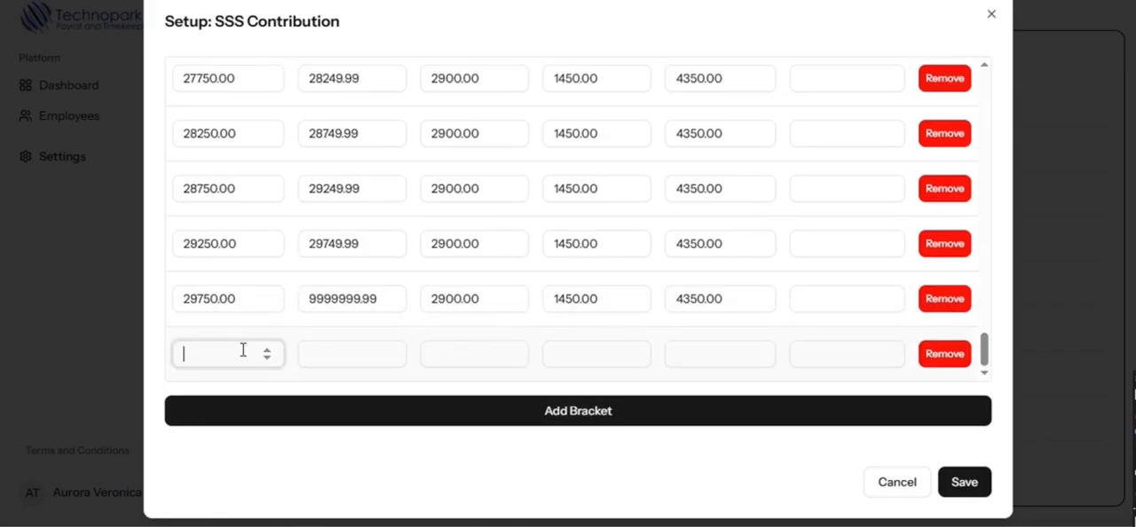
- Fill the new SSS bracket with From 2 and with 22 for To, ER, EE and Total, and save the brackets
type("2")
key("Tab")
type("E")
left_click(479, 348)
type("22")
key("shift+Tab")
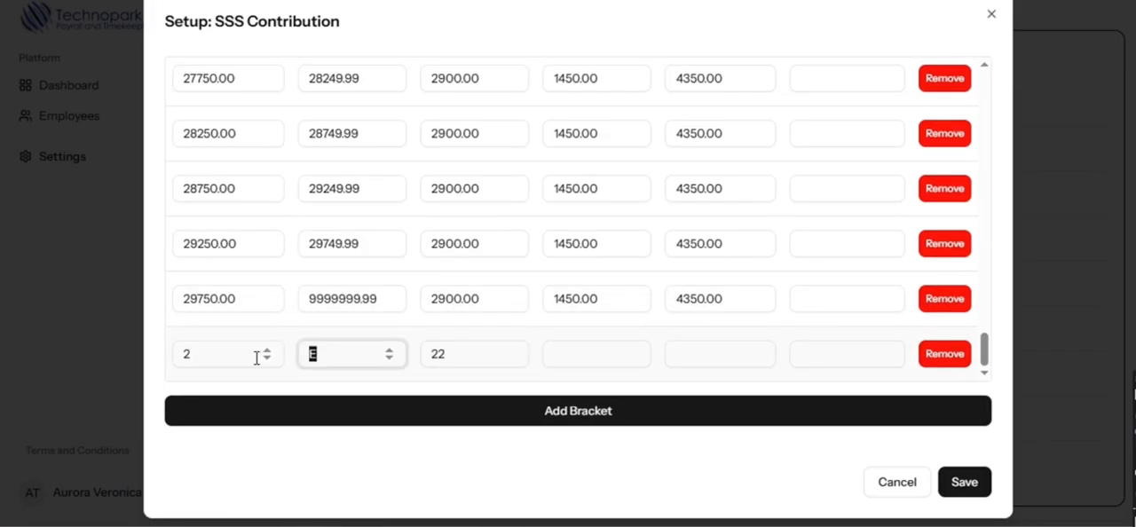
left_click(563, 350)
type("22")
key("Tab")
type("22")
left_click(954, 483)
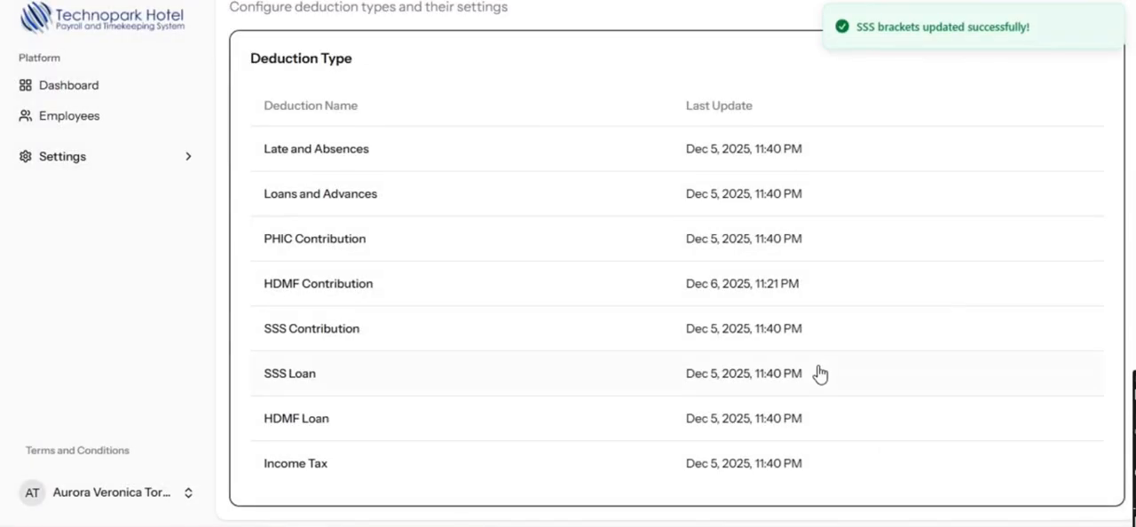
- Reopen the SSS Contribution setup for editing, remove the last bracket running from 2 to 22, and save
left_click(328, 331)
scroll(676, 328, "down", 15)
left_click_drag(987, 266, 982, 401)
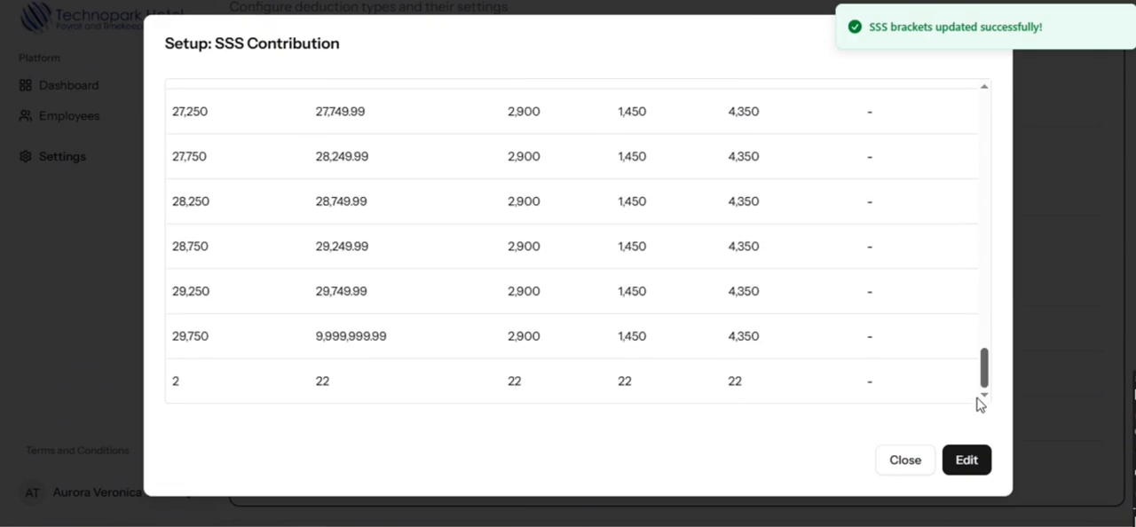
left_click(965, 460)
scroll(967, 355, "down", 3)
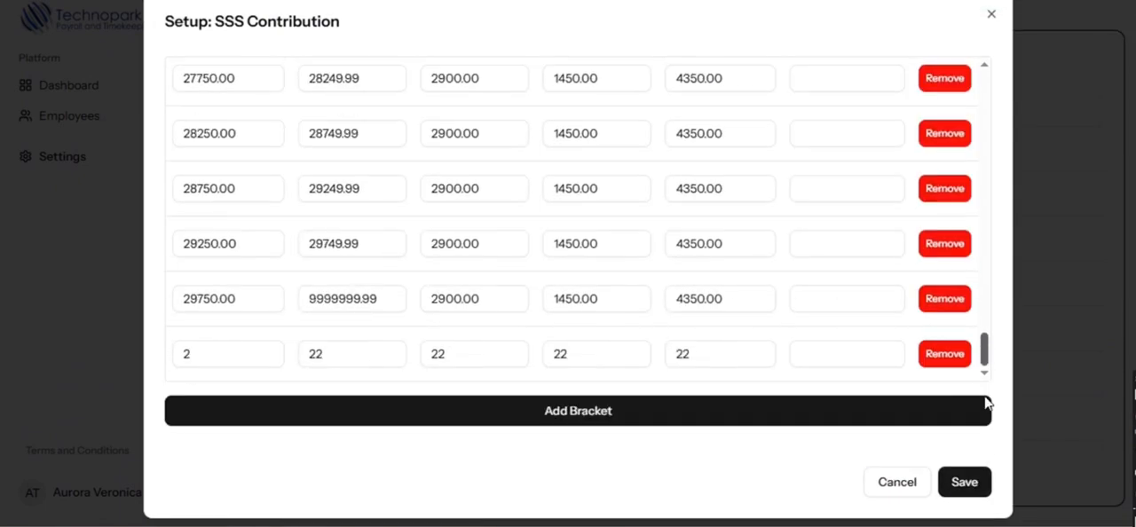
left_click(943, 352)
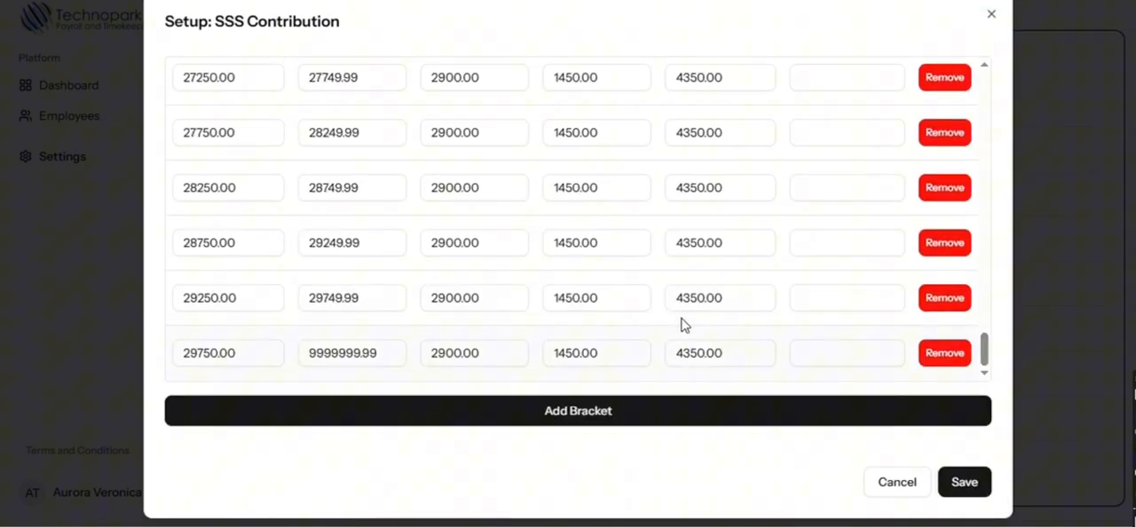
left_click(964, 483)
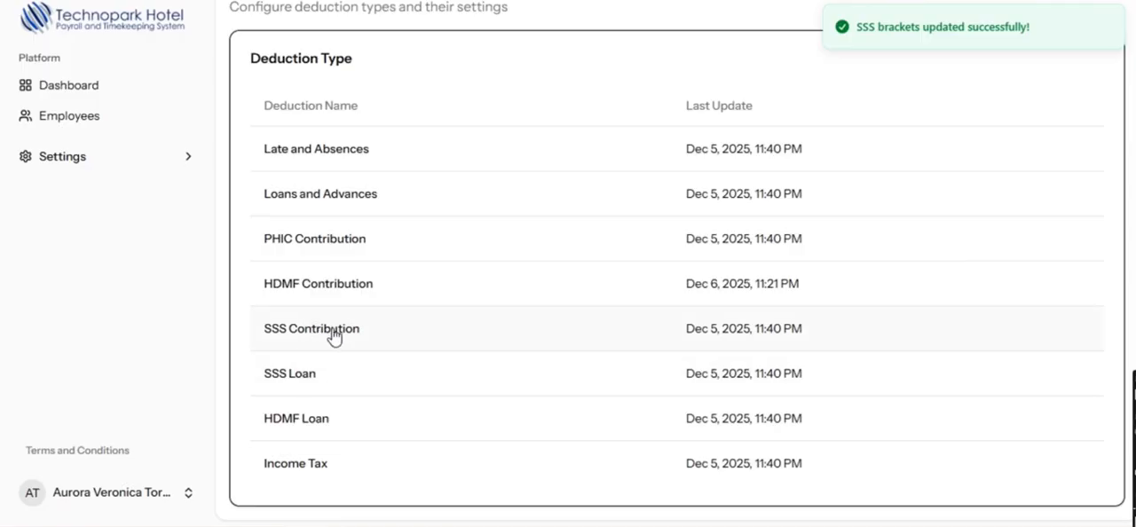
- Check the end of the saved SSS Contribution bracket list and close the setup
left_click(328, 337)
left_click_drag(983, 121, 978, 419)
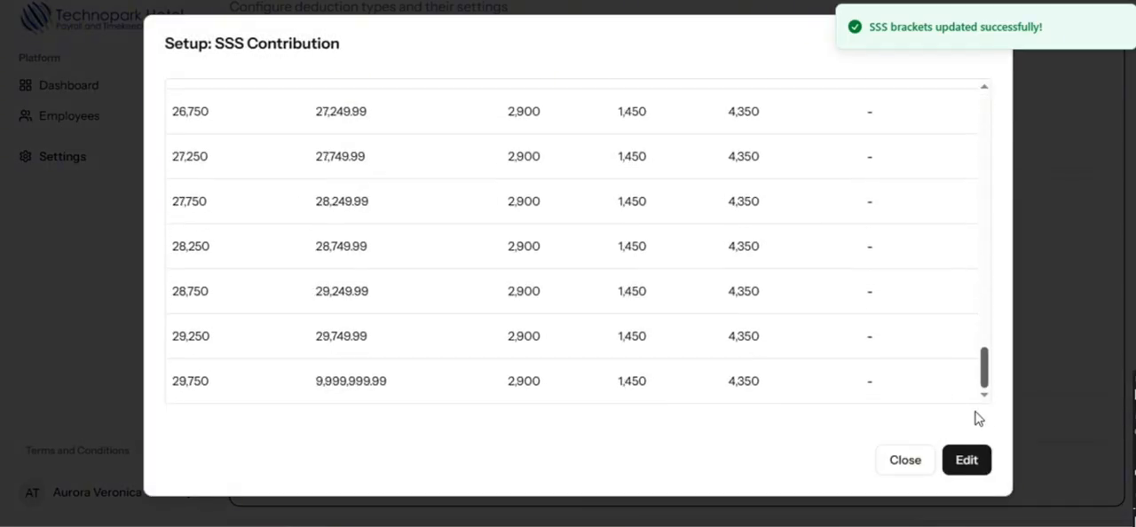
left_click(919, 458)
- Read the setup descriptions for SSS Loan and HDMF Loan
left_click(391, 374)
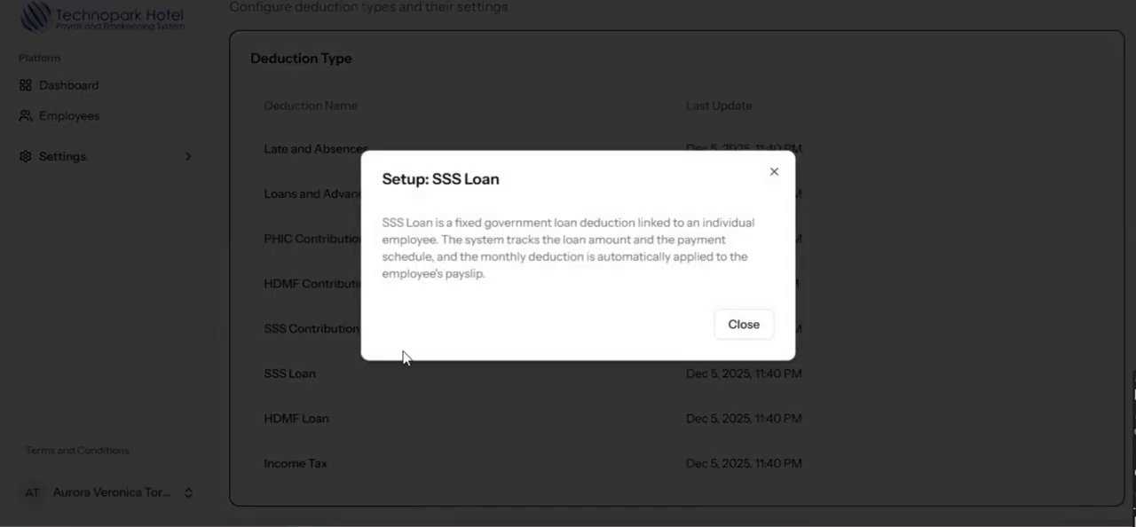
left_click(726, 330)
left_click(293, 426)
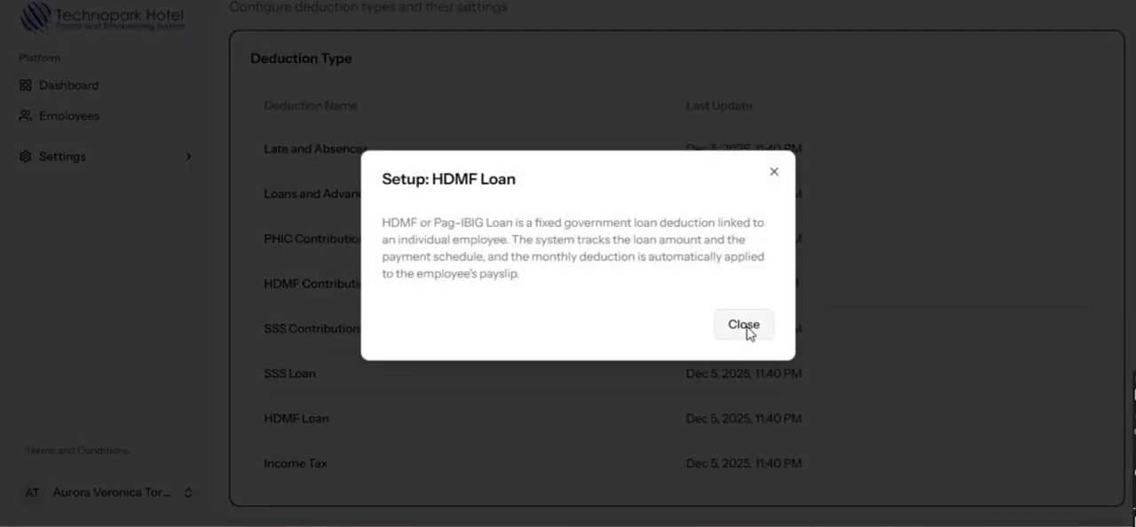
left_click(745, 326)
- Review the Income Tax brackets in view and edit mode, and close the setup without saving
left_click(305, 475)
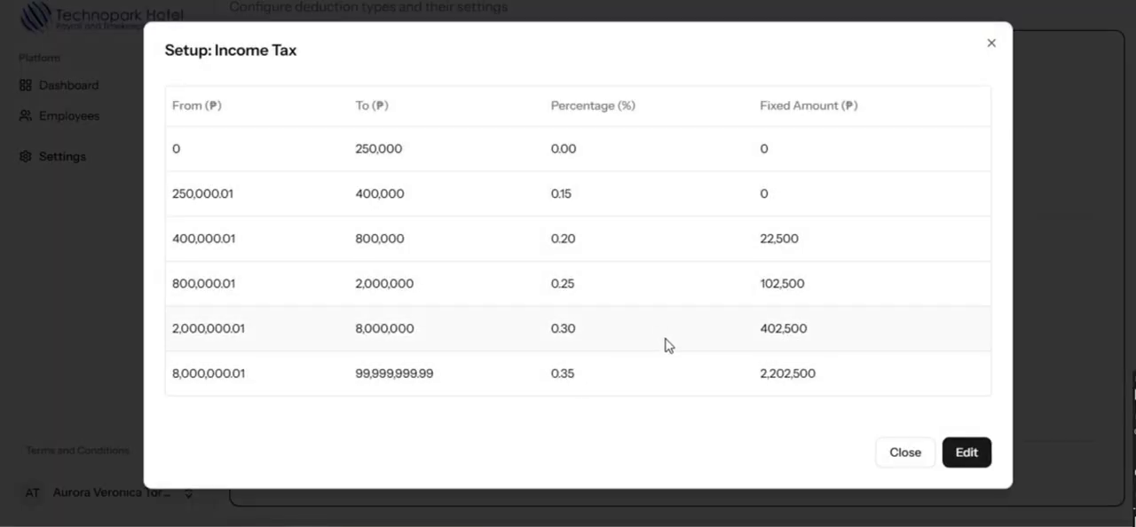
left_click(957, 454)
scroll(723, 355, "down", 2)
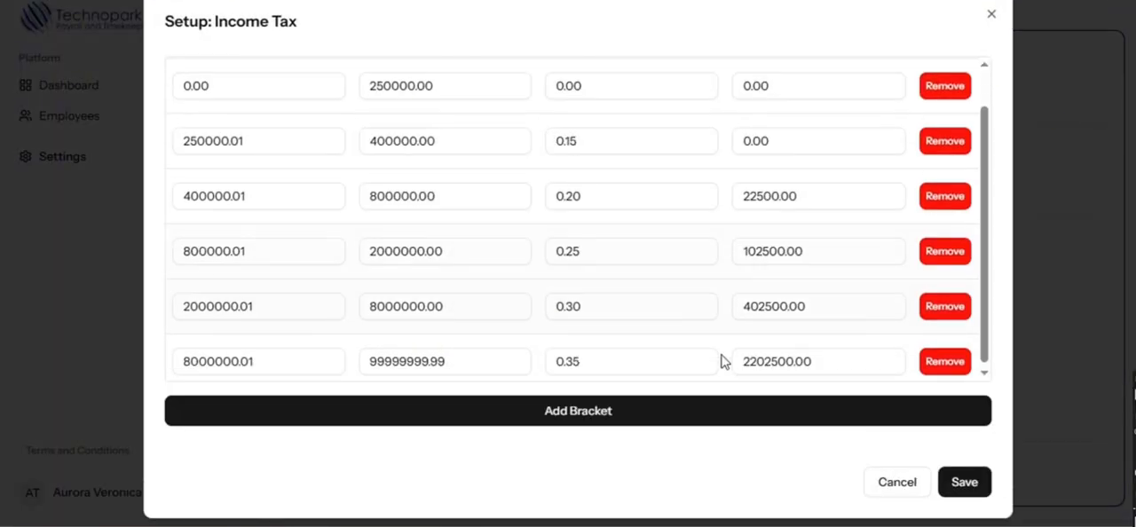
scroll(914, 329, "up", 2)
left_click(899, 489)
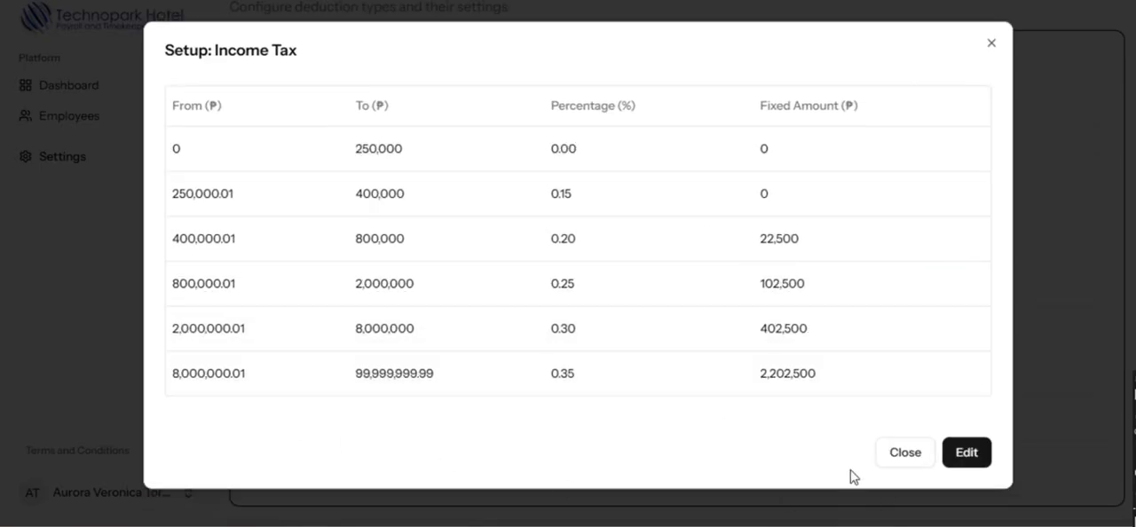
left_click(920, 460)
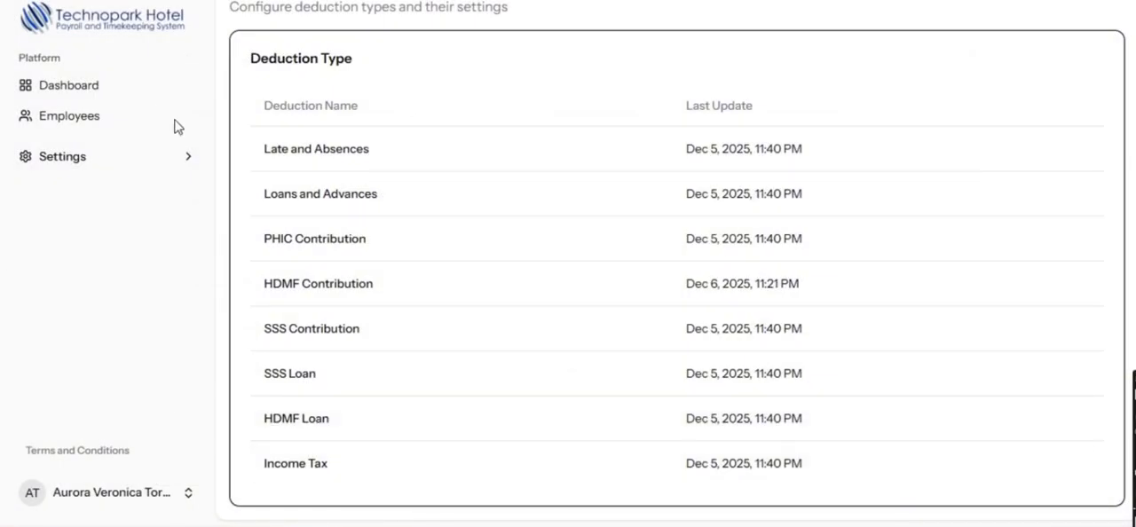
- Open the Premium Setup settings and review the Additional Premium Pay and Overtime Pay rates
left_click(94, 158)
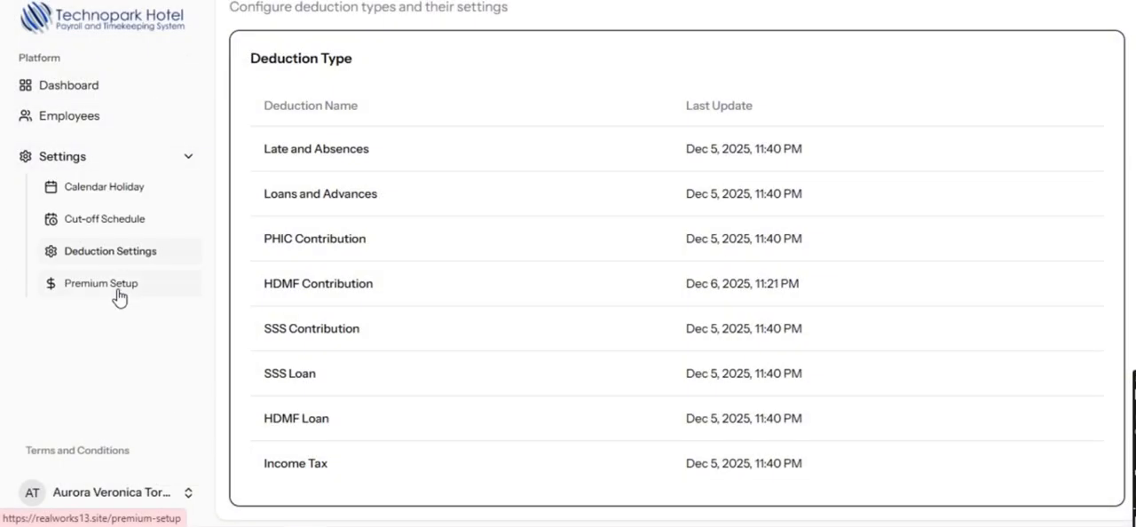
left_click(116, 296)
left_click(504, 178)
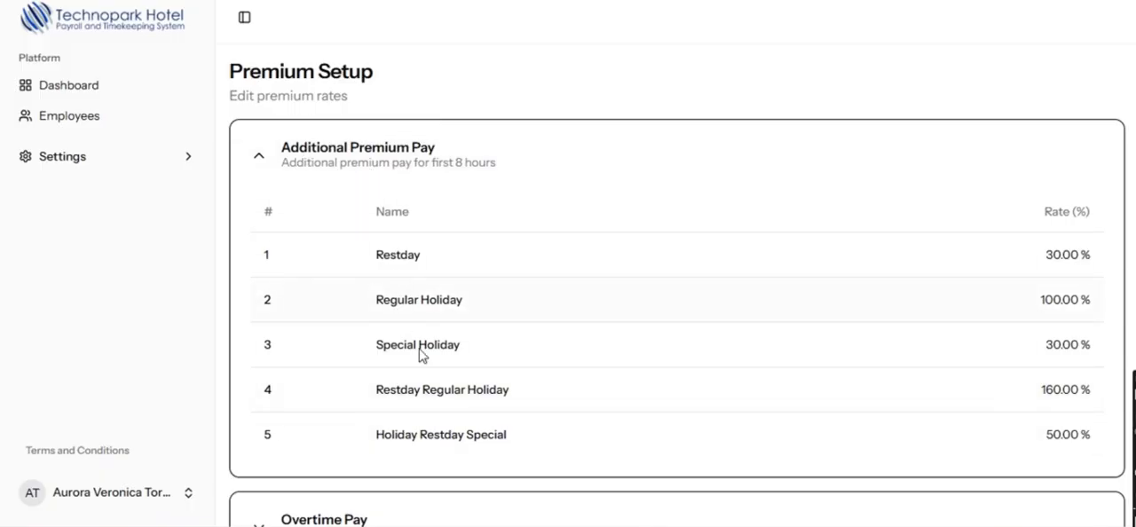
left_click(377, 158)
left_click(373, 261)
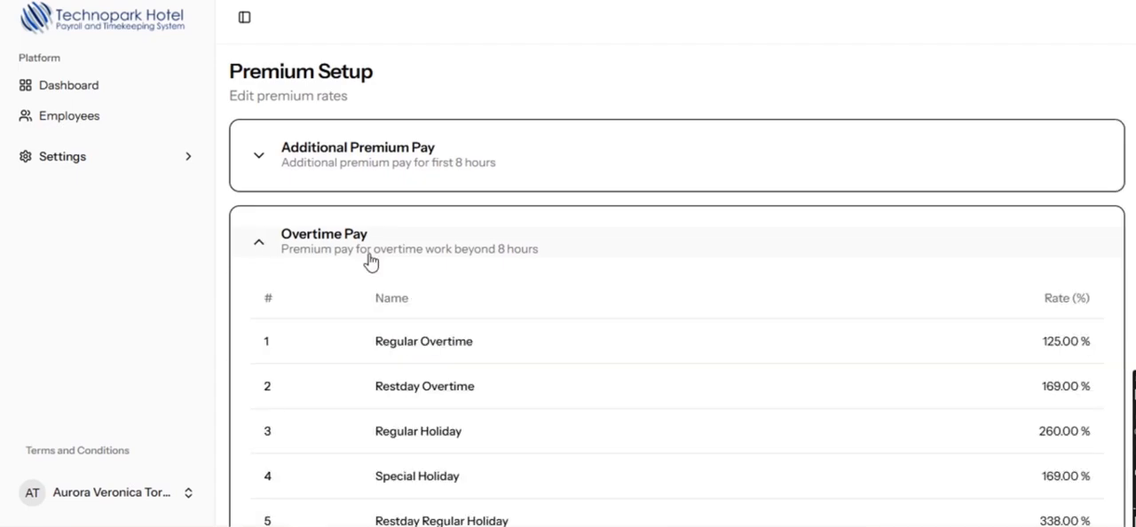
scroll(374, 269, "down", 2)
scroll(373, 269, "up", 2)
left_click(357, 228)
- Examine all the Night Differential rates in the premium setup and collapse the section
left_click(344, 323)
scroll(348, 321, "down", 4)
scroll(351, 318, "down", 2)
scroll(353, 316, "up", 3)
scroll(353, 314, "down", 3)
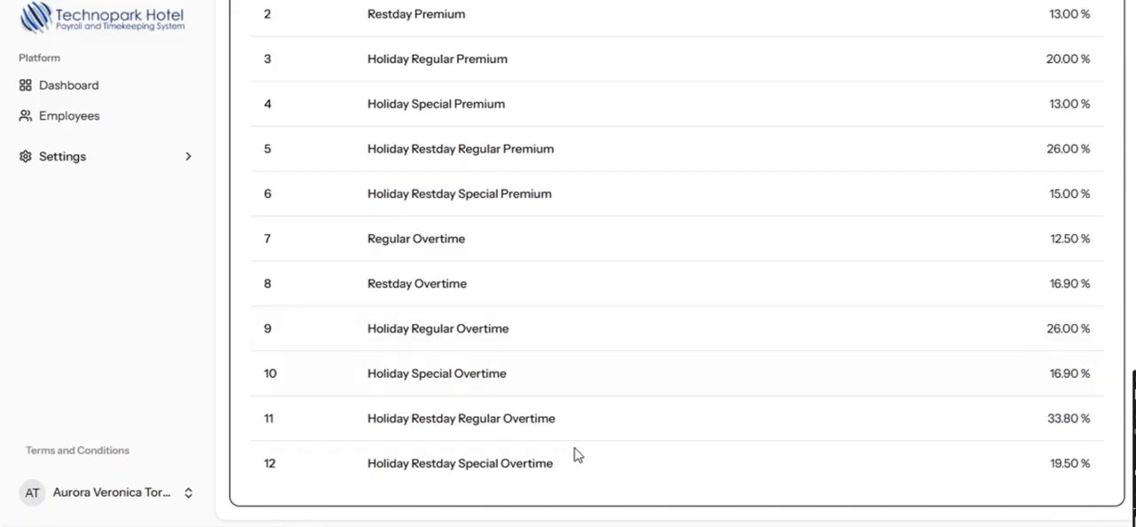
scroll(574, 455, "up", 5)
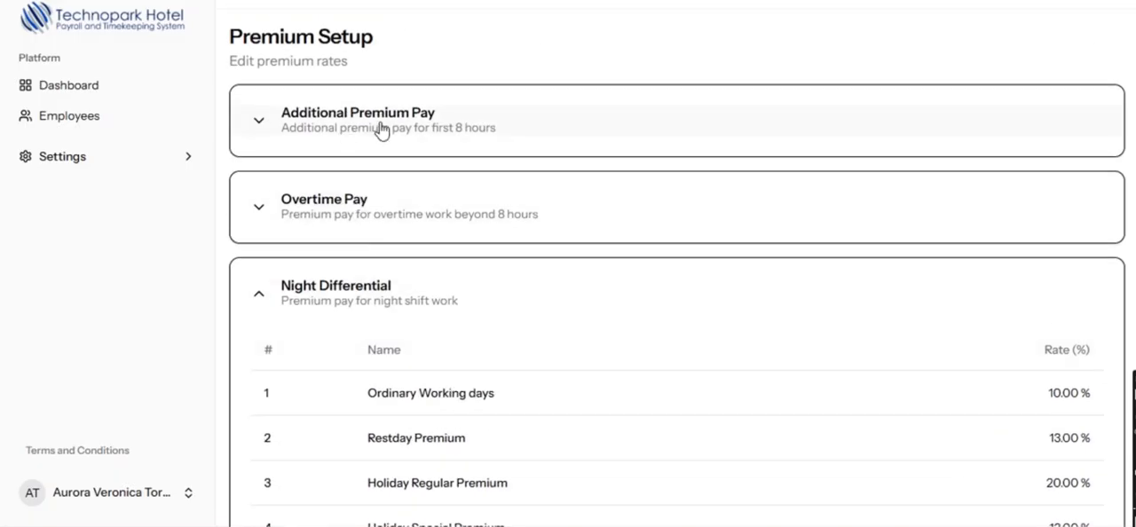
left_click(322, 302)
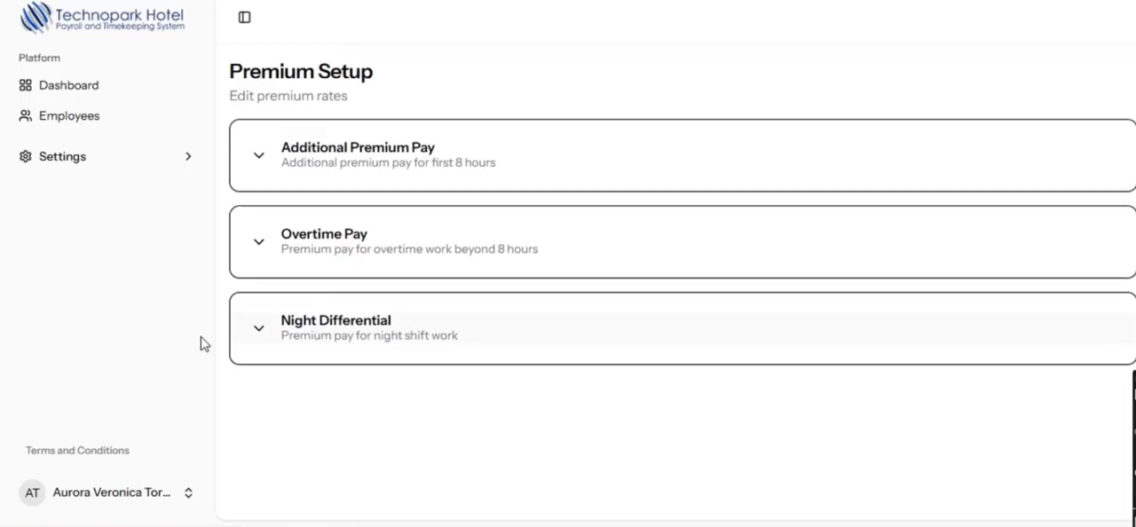
- Log out of the HR account and sign in with the prefilled accounting account credentials
left_click(129, 502)
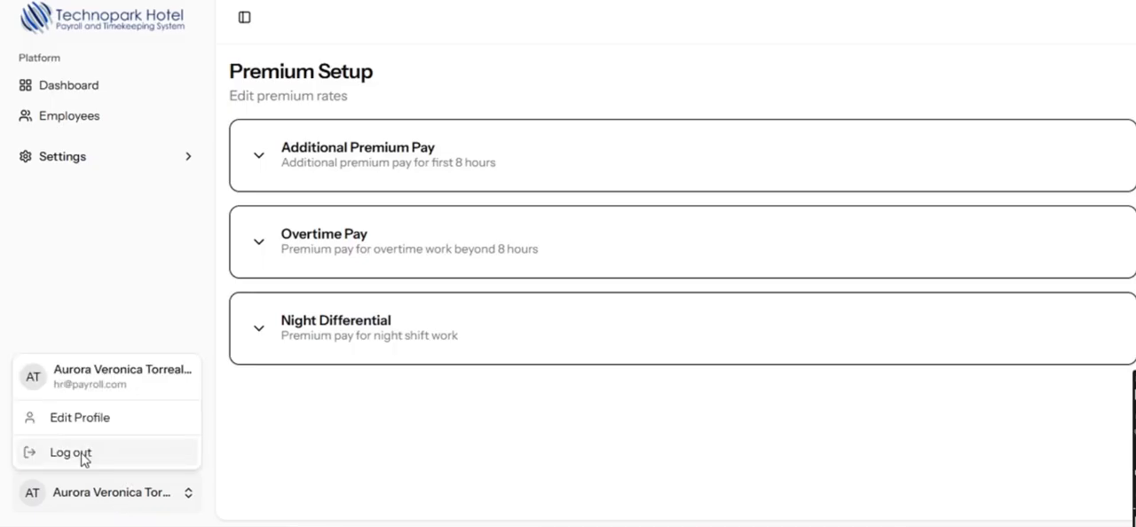
left_click(71, 452)
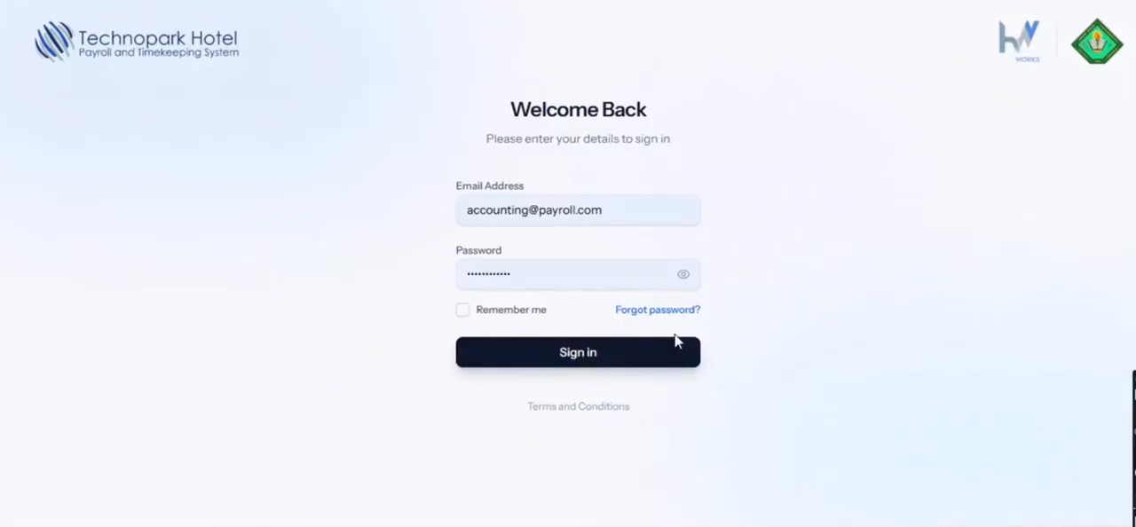
left_click(542, 353)
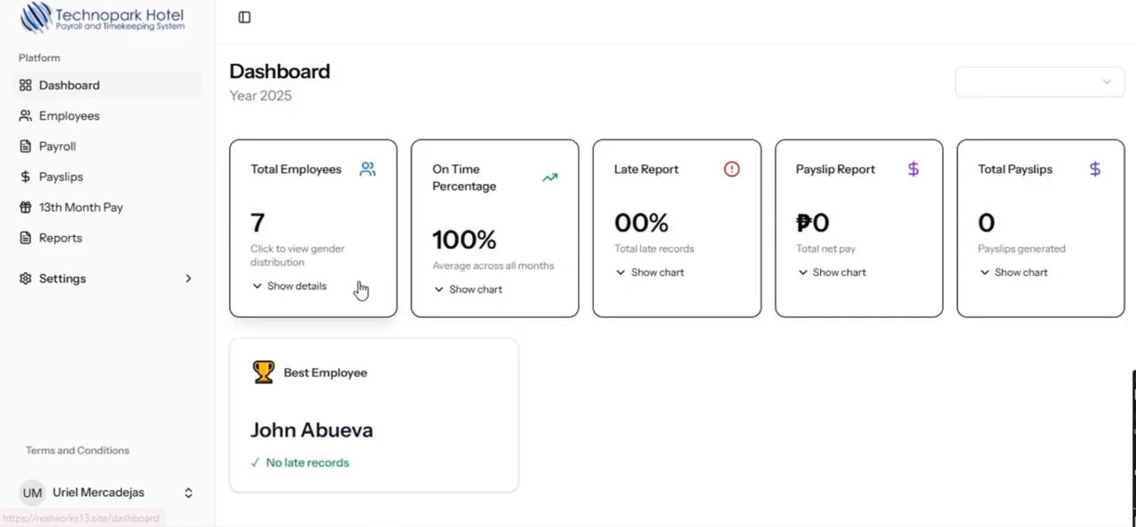
- View the gender distribution details under Total Employees on the accounting dashboard, and hide them again
left_click(352, 290)
left_click(353, 289)
left_click(354, 290)
scroll(363, 279, "down", 3)
scroll(362, 258, "up", 3)
left_click(325, 306)
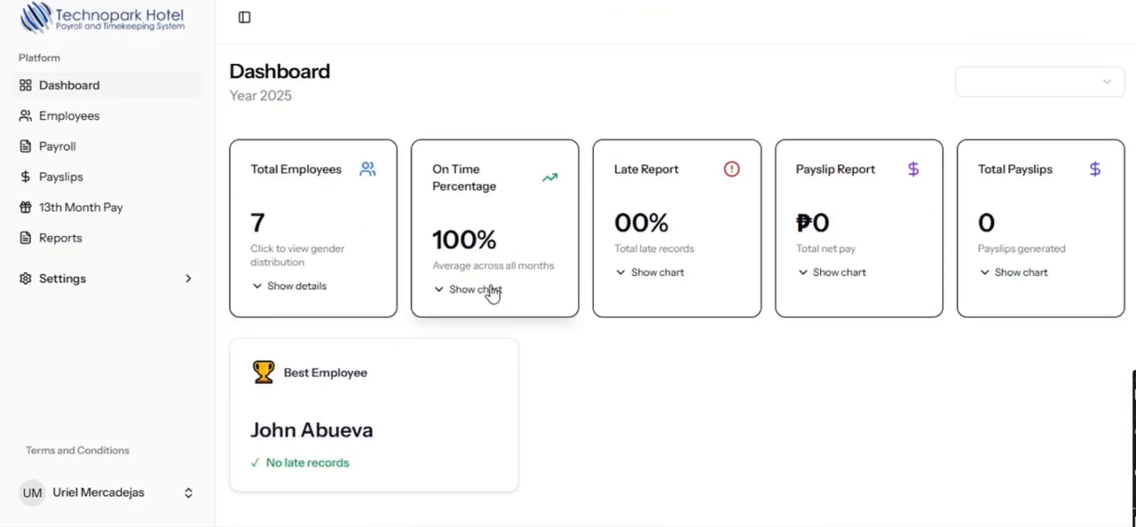
- View the dashboard charts for On Time Percentage, Late Report, Payslip Report and Total Payslips
left_click(492, 293)
left_click(505, 229)
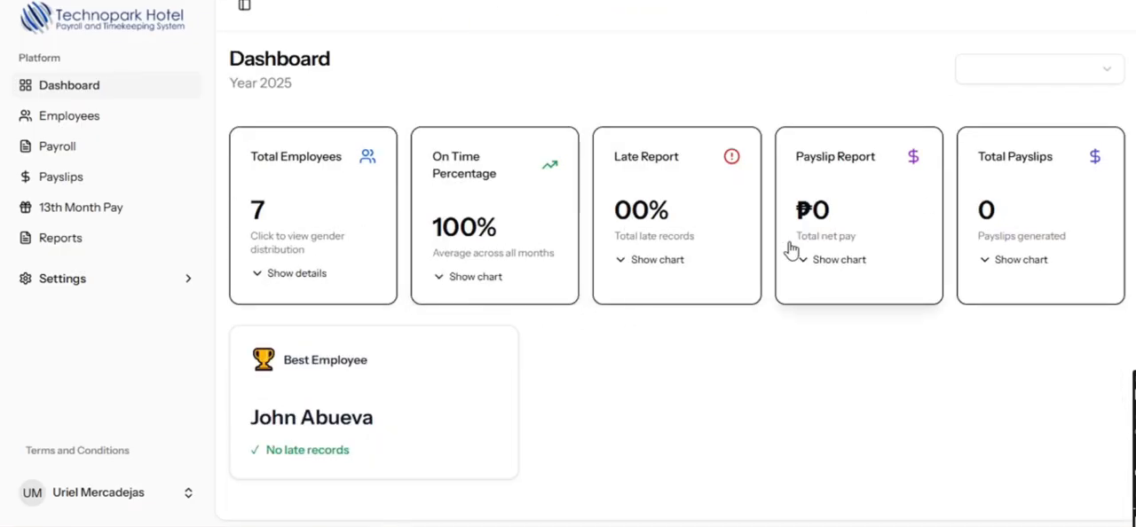
left_click(735, 298)
left_click(775, 250)
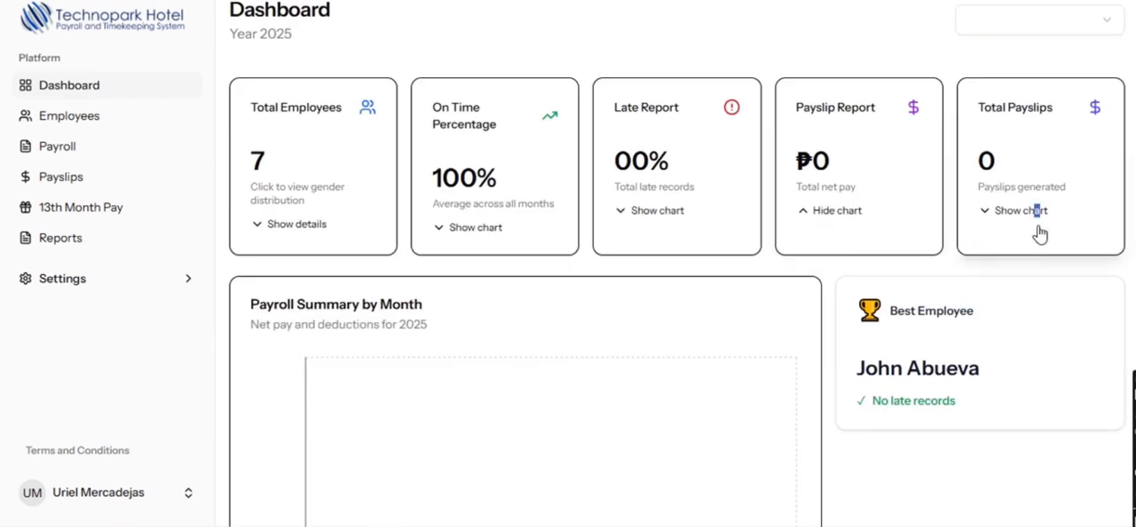
left_click(1035, 235)
scroll(865, 317, "up", 1)
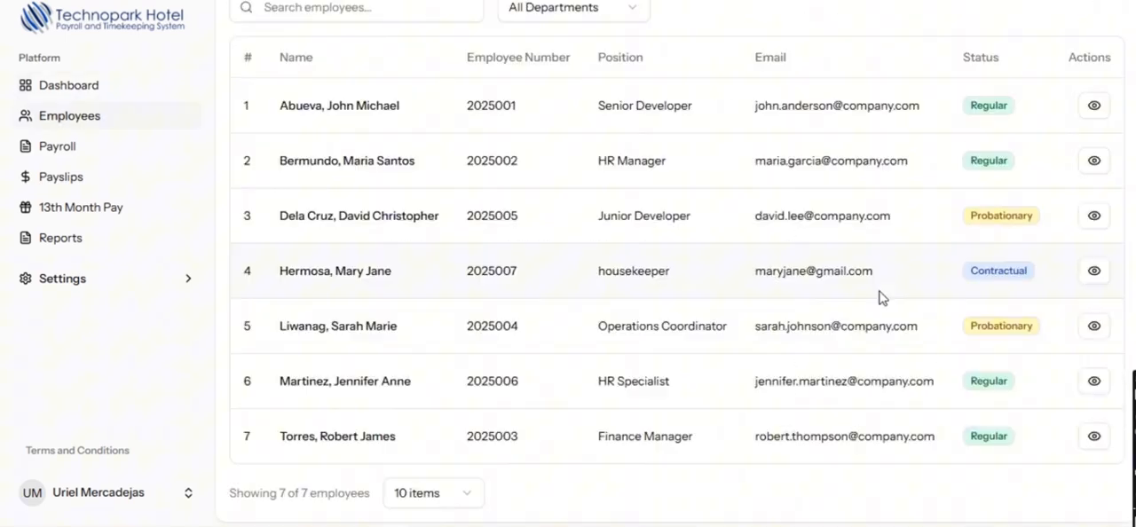
scroll(874, 294, "up", 1)
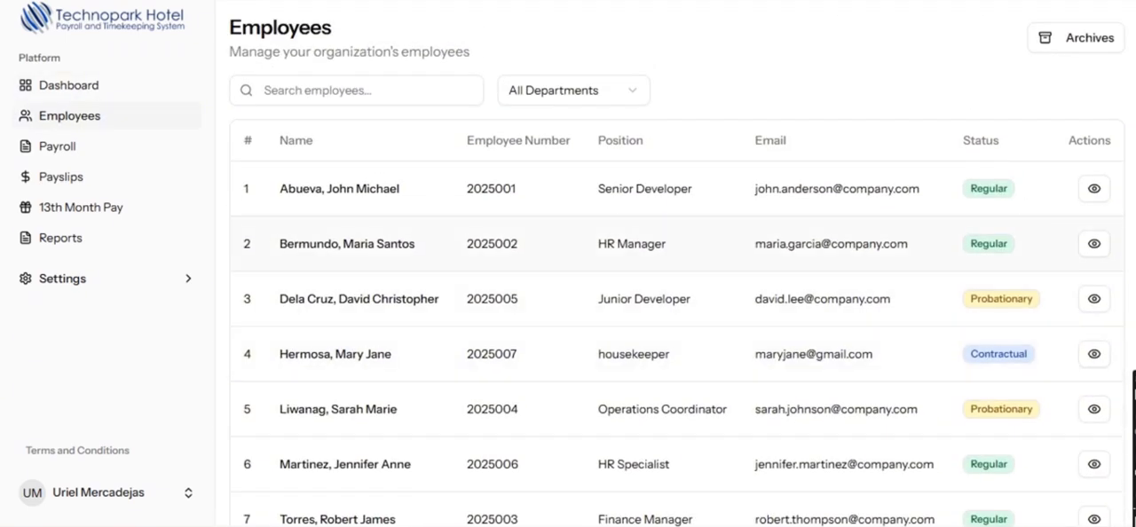
- Open the first employee's record and review the personal information, schedule, attendance, deduction and leave details
left_click(1091, 194)
scroll(497, 267, "up", 1)
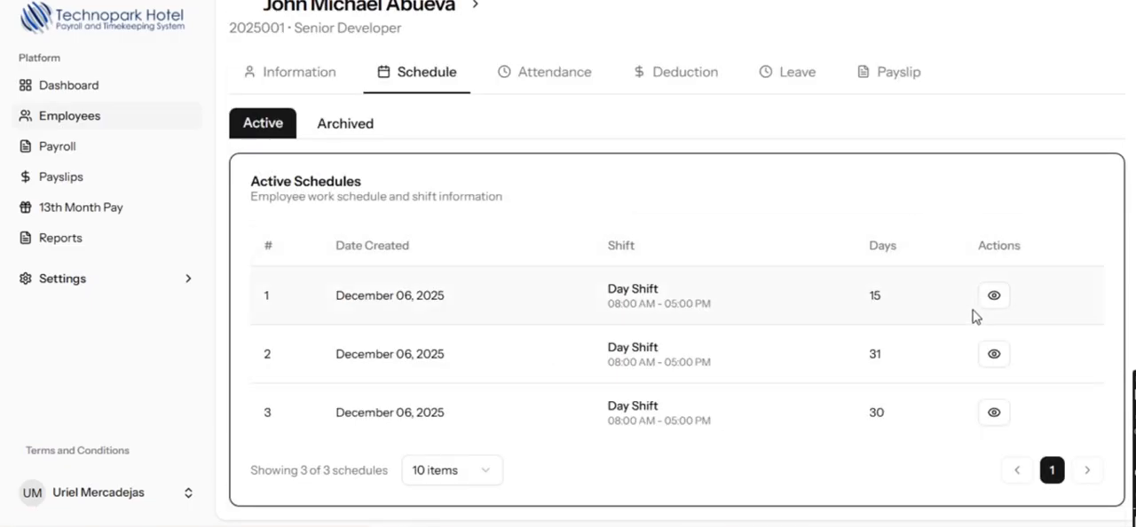
scroll(941, 316, "up", 1)
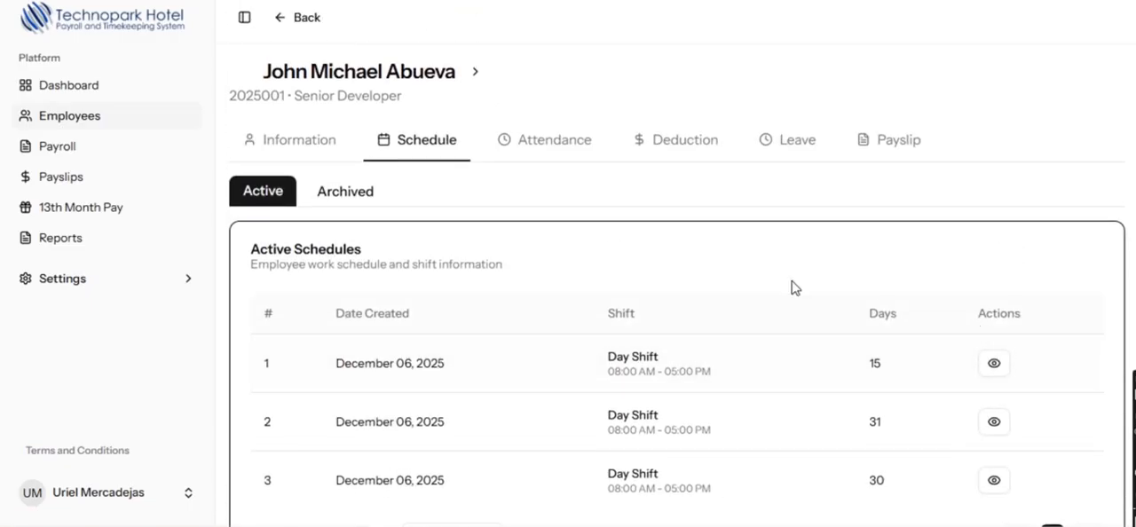
left_click(537, 151)
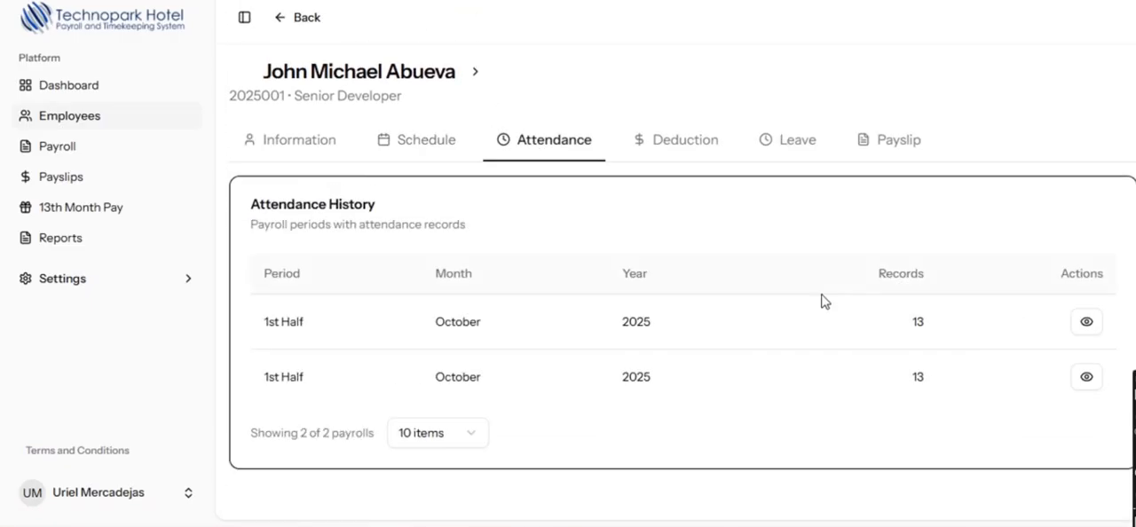
left_click(674, 155)
left_click(798, 147)
scroll(787, 215, "down", 1)
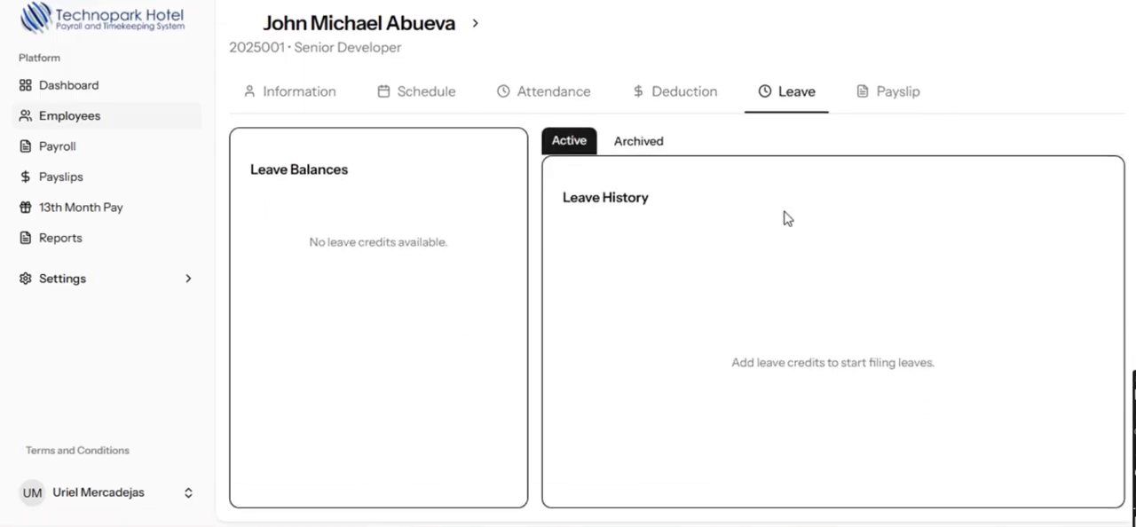
- View the payslip history in the first employee's record
scroll(786, 216, "up", 1)
left_click(918, 145)
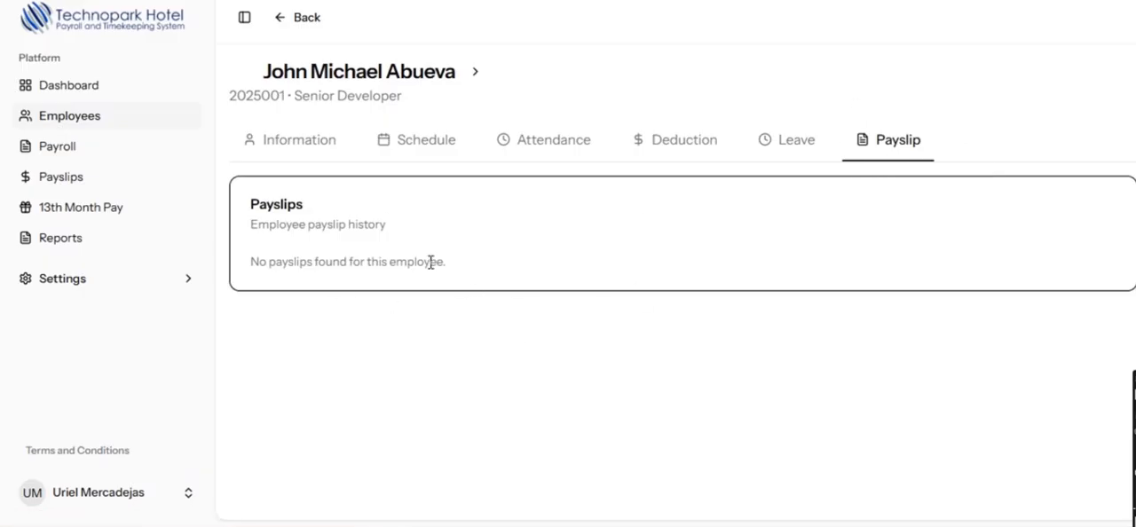
- Start a new payroll for October 2025, 1st Half (1-15), and skip the statutory deductions
left_click(46, 151)
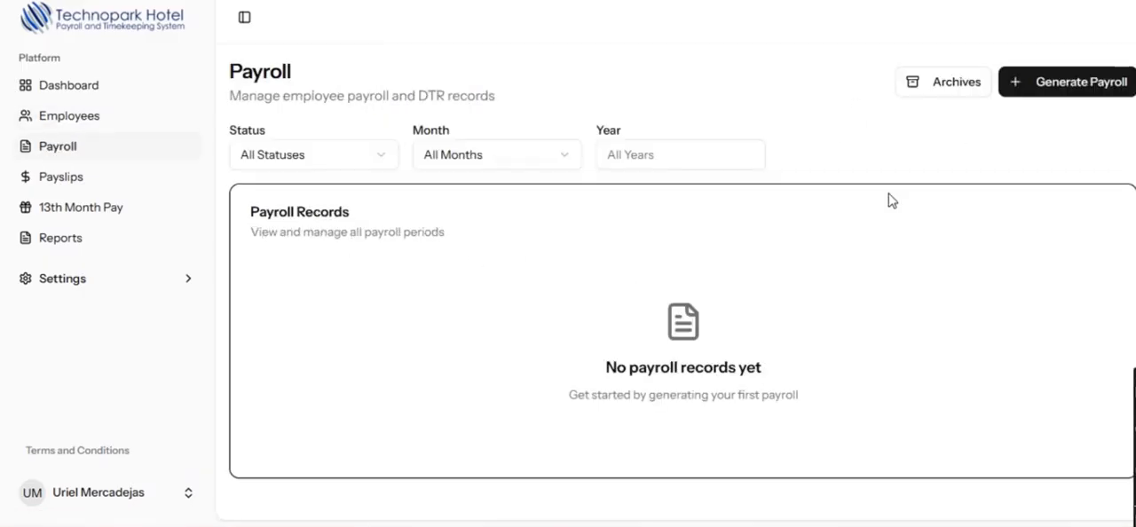
left_click(1049, 96)
left_click(380, 241)
left_click(298, 487)
scroll(573, 395, "down", 2)
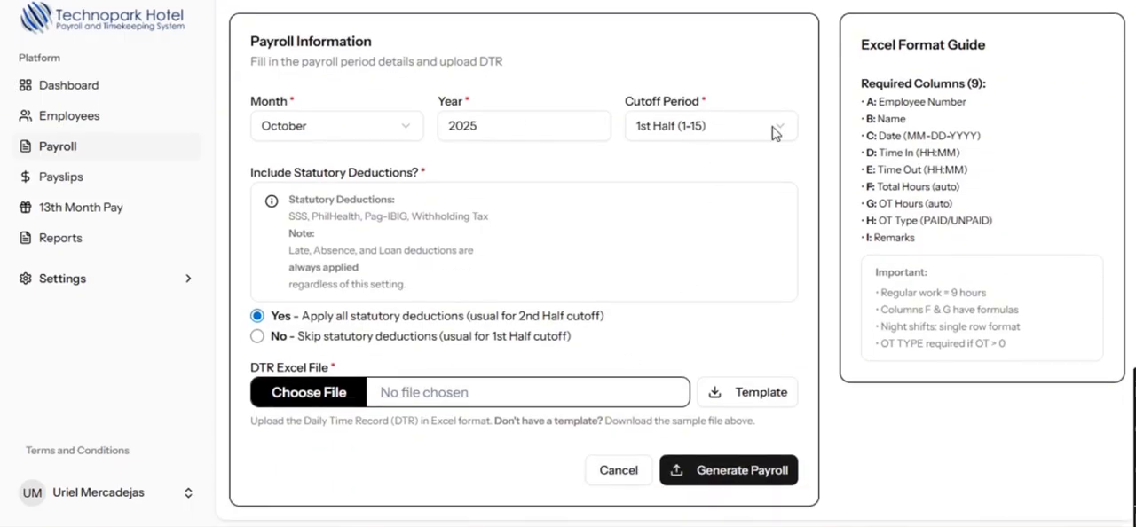
left_click(258, 337)
- Attach 1st half.xlsx as the DTR Excel file and generate the payroll draft
left_click(310, 393)
scroll(310, 348, "down", 3)
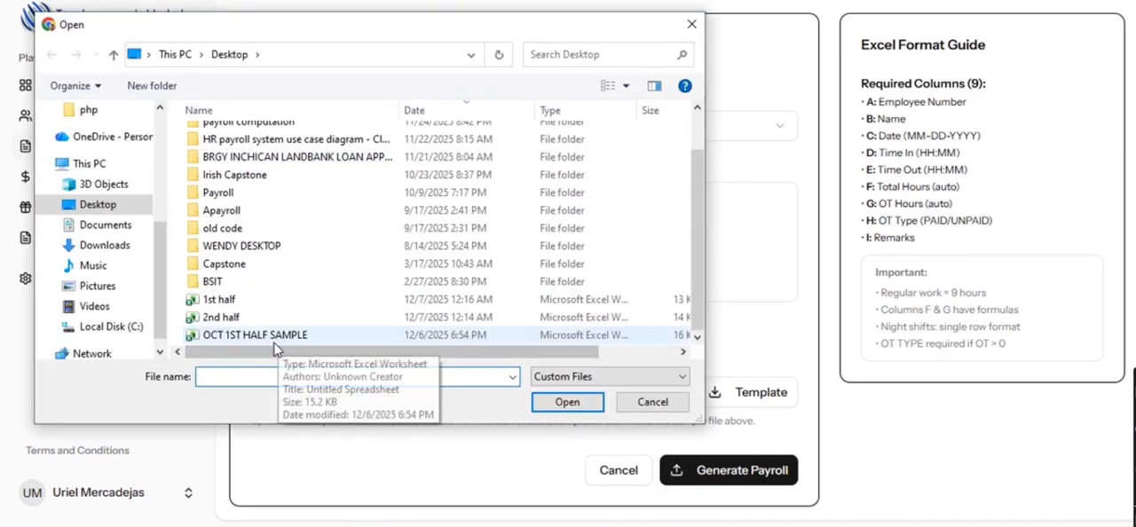
left_click(238, 306)
left_click(568, 402)
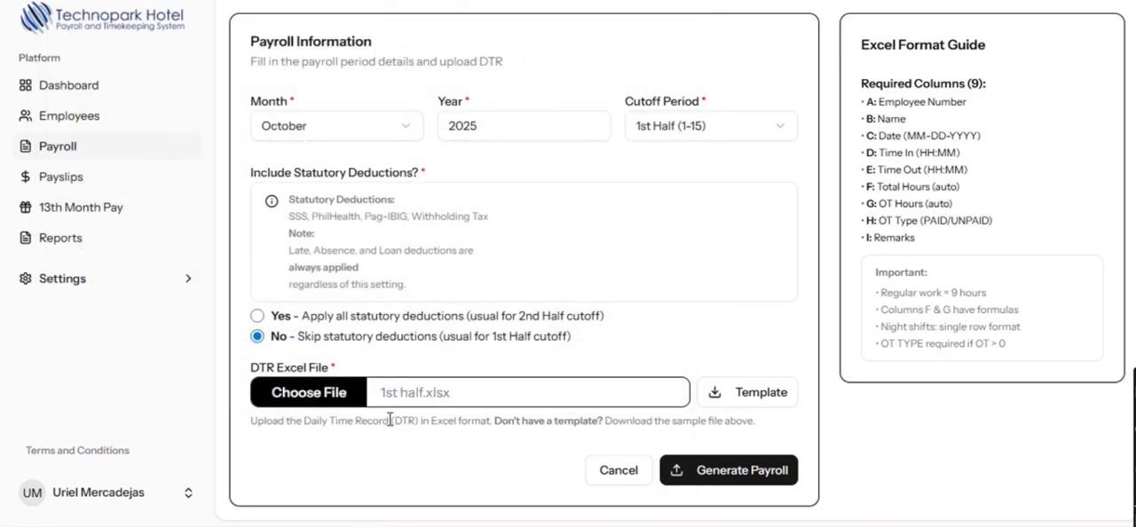
scroll(671, 442, "up", 1)
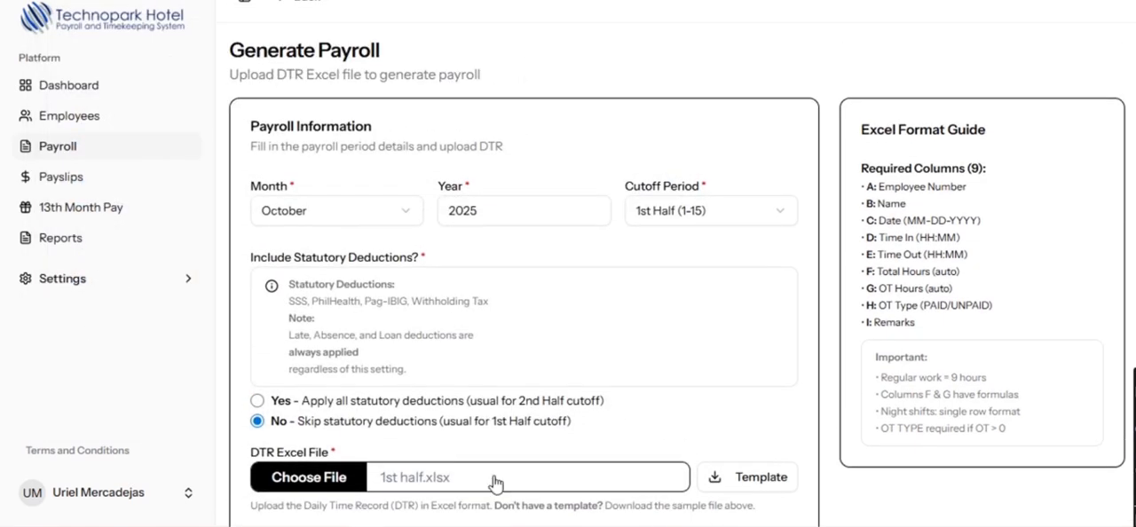
scroll(781, 454, "down", 1)
left_click(770, 398)
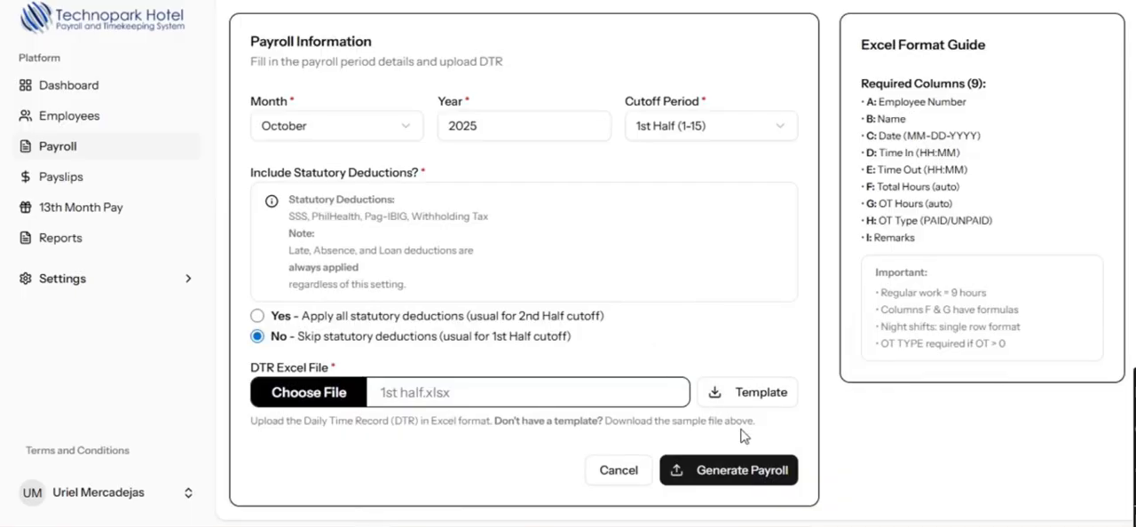
left_click(746, 484)
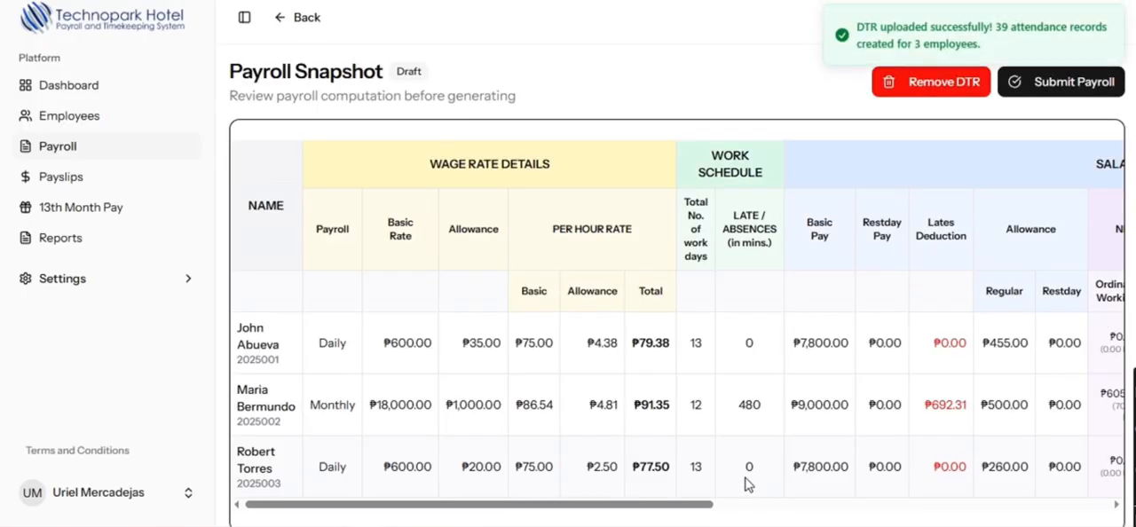
- Review the draft payroll snapshot across work schedule, late and absence minutes, salary computation, deductions and net pay
scroll(776, 461, "down", 1)
left_click_drag(685, 484, 355, 484)
left_click_drag(740, 375, 767, 378)
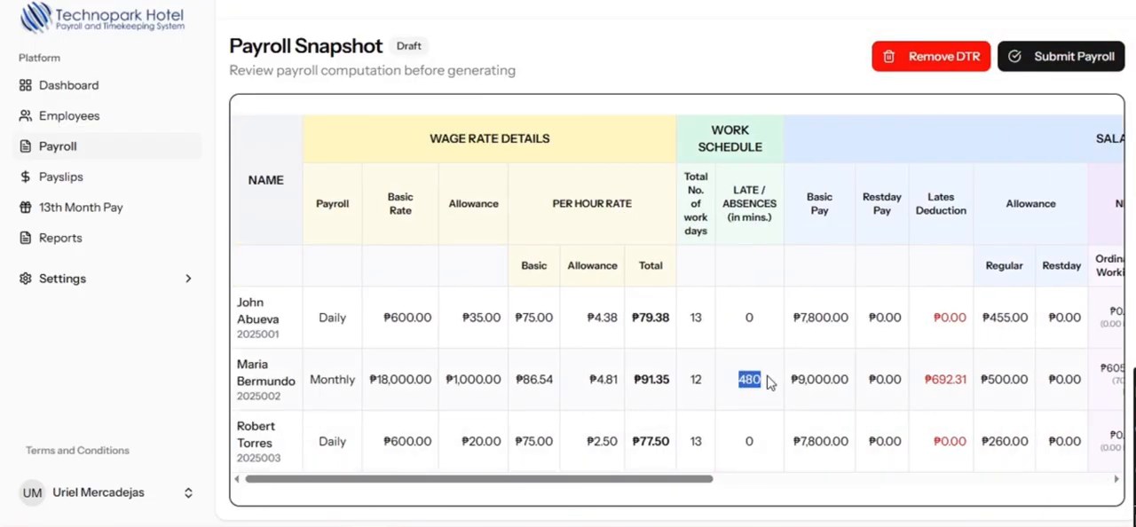
left_click(635, 487)
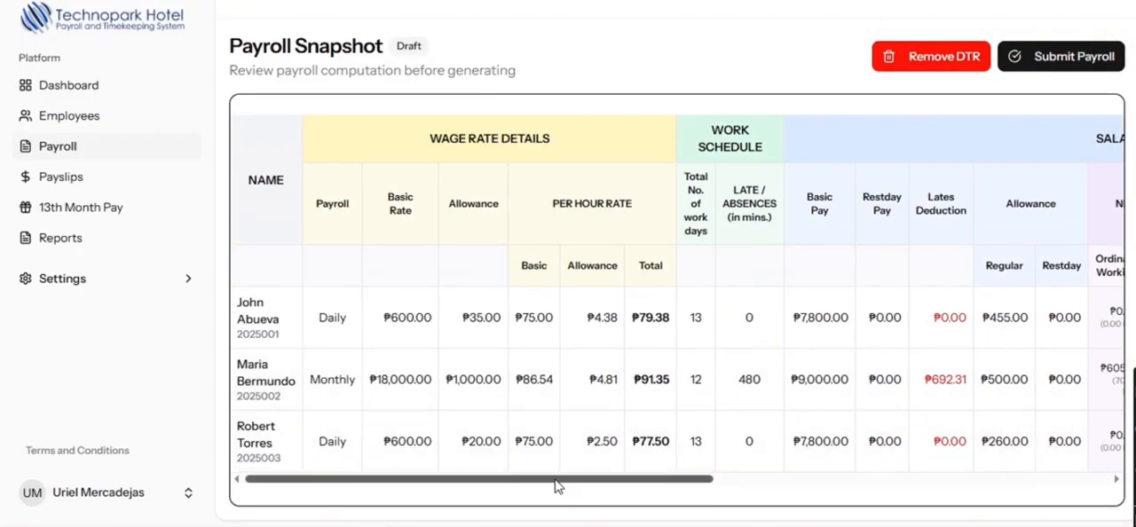
left_click_drag(557, 487, 1009, 451)
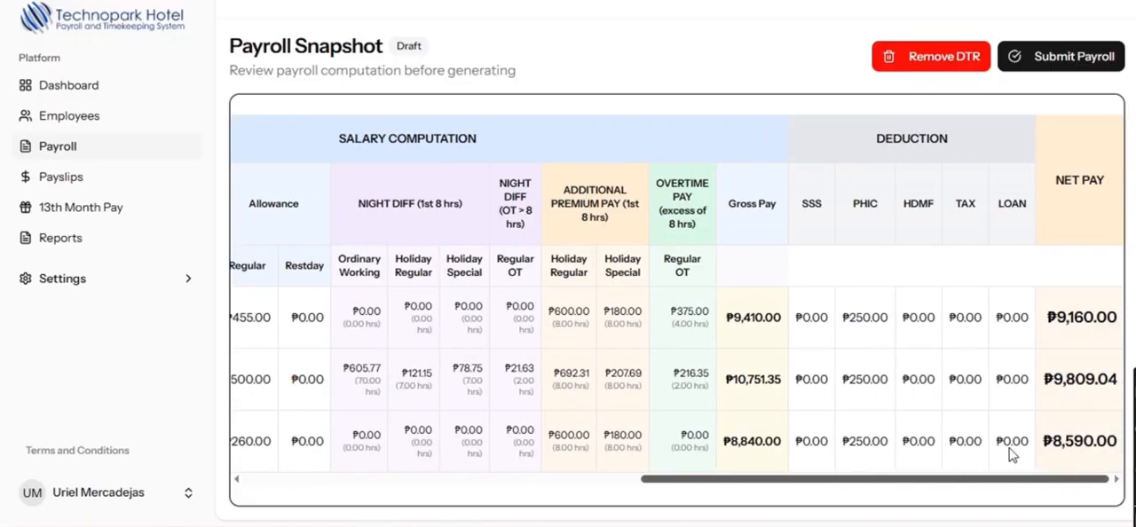
- Remove the uploaded DTR together with its payroll draft
left_click(958, 65)
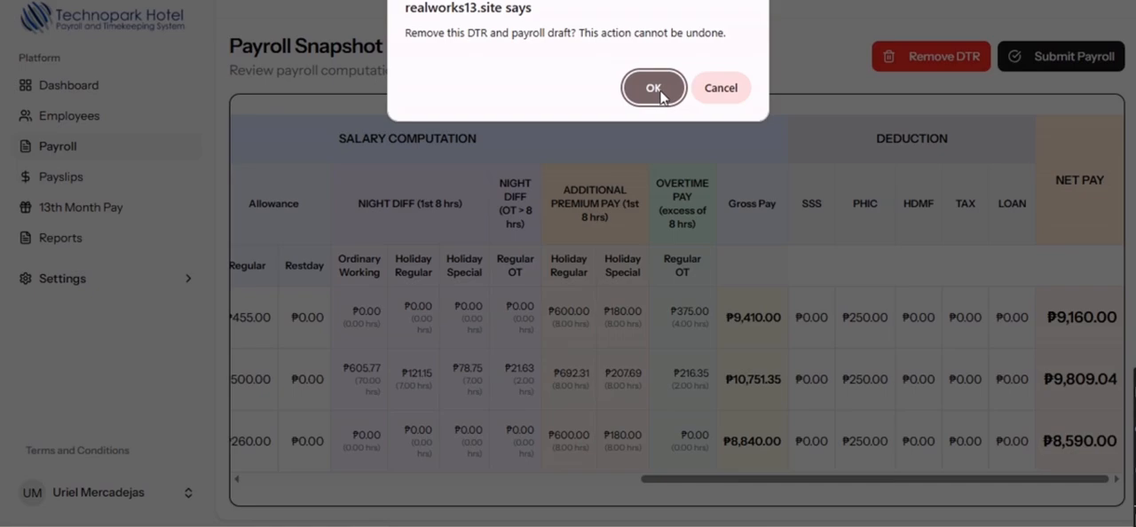
left_click(655, 88)
- Start another payroll for the October 2025 first-half cutoff
left_click(1063, 80)
left_click(335, 234)
left_click(355, 484)
scroll(257, 344, "down", 2)
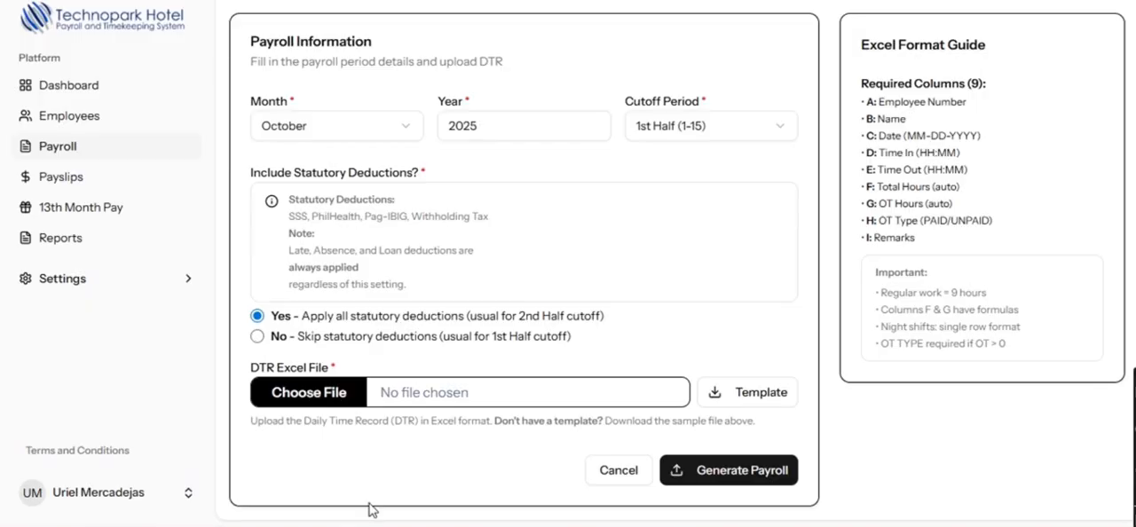
- Switch to the DTR workbook in Excel and copy the second employee's 10/14/2025 time in and time out into the 10/15/2025 row
mouse_move(557, 525)
left_click(618, 469)
scroll(611, 404, "down", 5)
left_click(381, 371)
scroll(448, 365, "up", 1)
scroll(447, 365, "up", 2)
left_click_drag(304, 305, 359, 305)
key("ctrl+c")
left_click(305, 318)
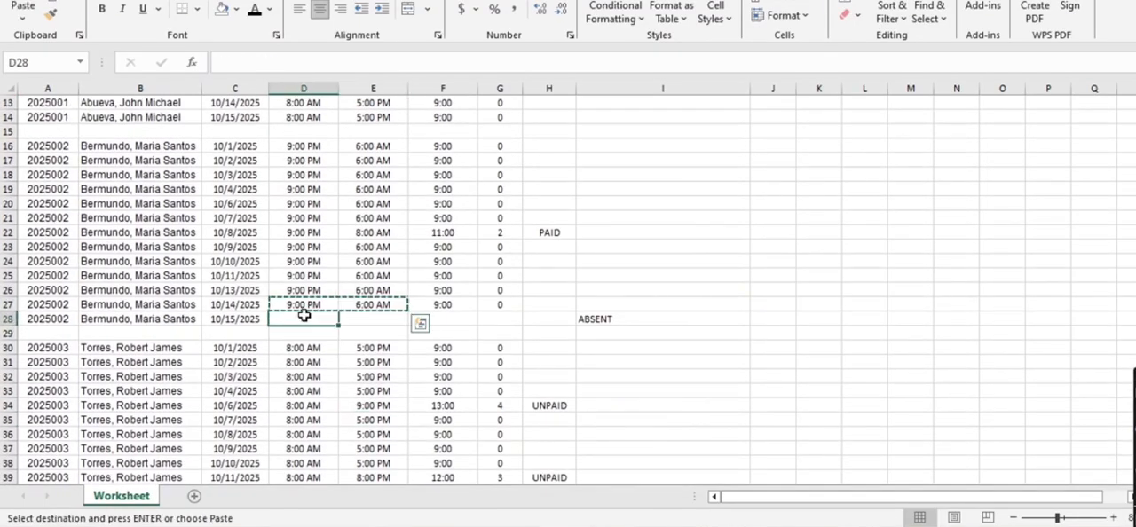
key("ctrl+v")
- Fill the second employee's total hours and OT hours formulas from the 10/14/2025 row down to the 10/15/2025 row
left_click_drag(442, 304, 500, 305)
left_click_drag(523, 312, 522, 320)
left_click(502, 347)
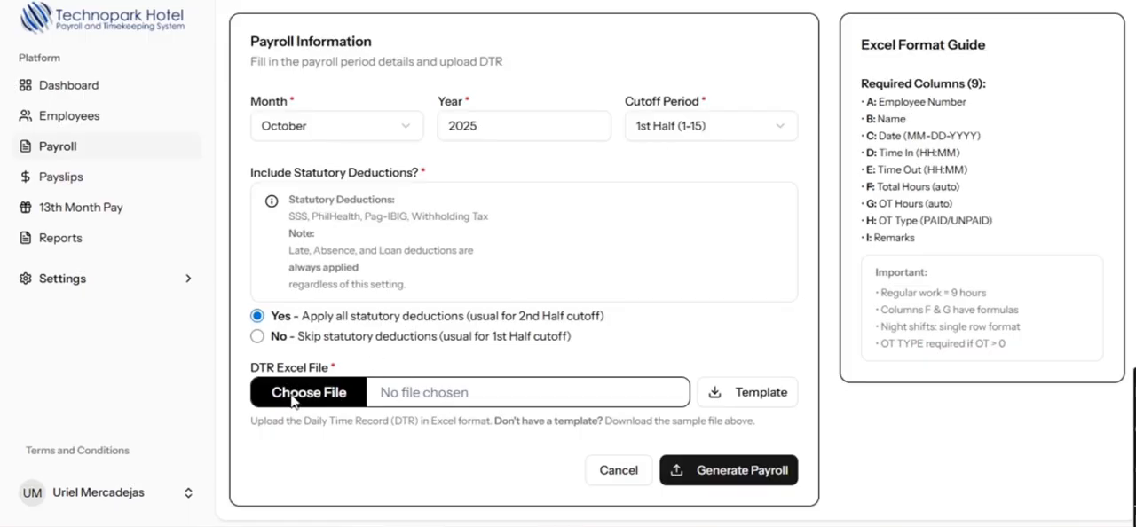
- Back in the payroll system, attach the corrected 1st half.xlsx, skip statutory deductions and generate the payroll draft
left_click(293, 395)
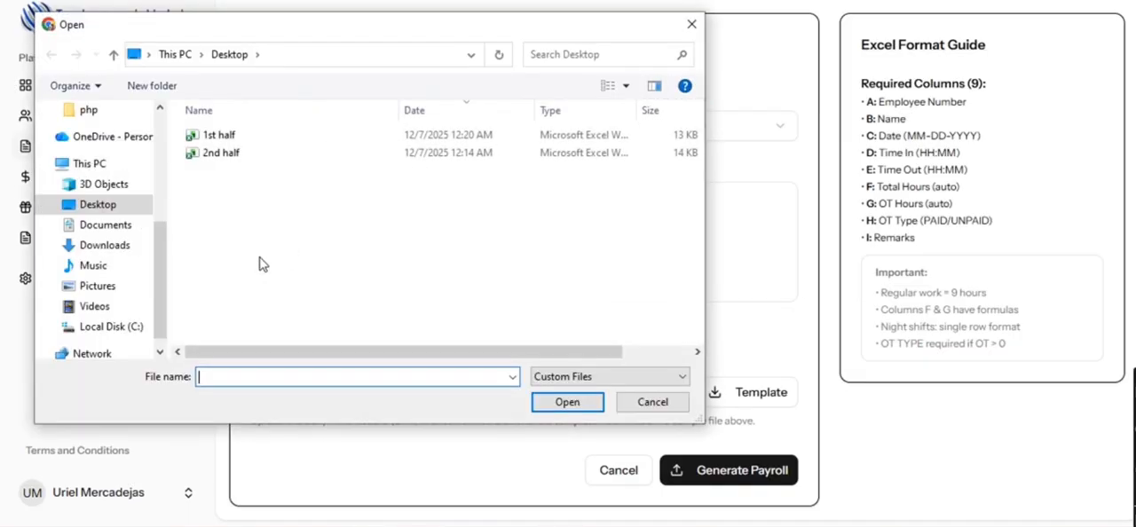
left_click(257, 431)
left_click(578, 408)
left_click(256, 337)
left_click(742, 470)
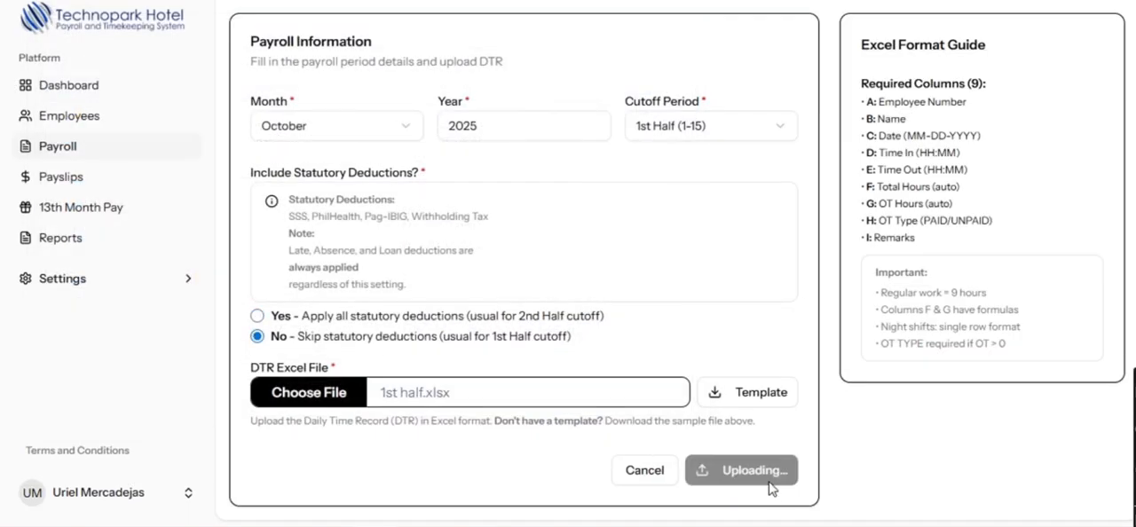
- Check the salary computation, deductions and net pay in the draft snapshot, and submit the payroll
left_click_drag(626, 505, 1051, 509)
left_click(1057, 82)
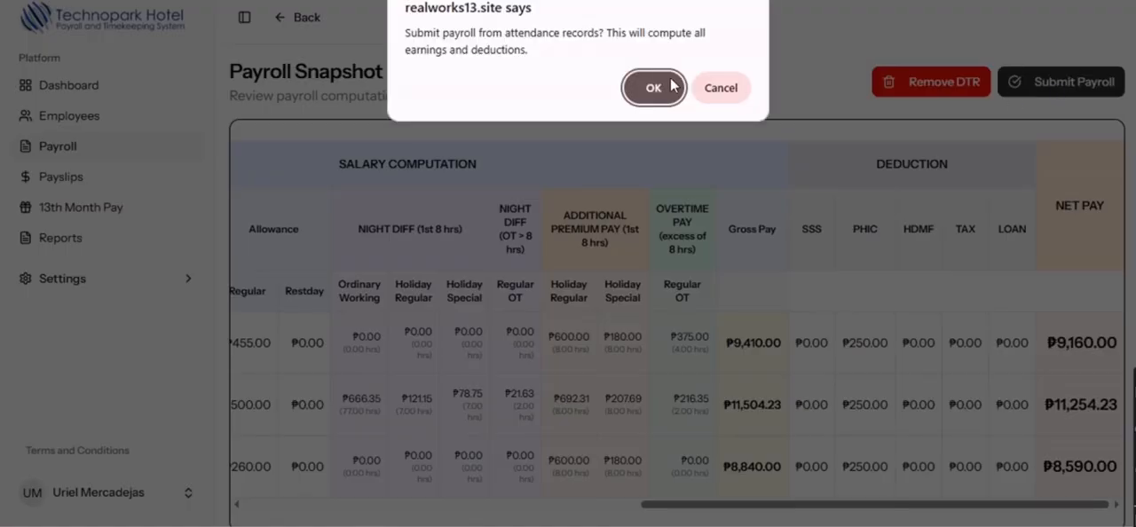
left_click(664, 92)
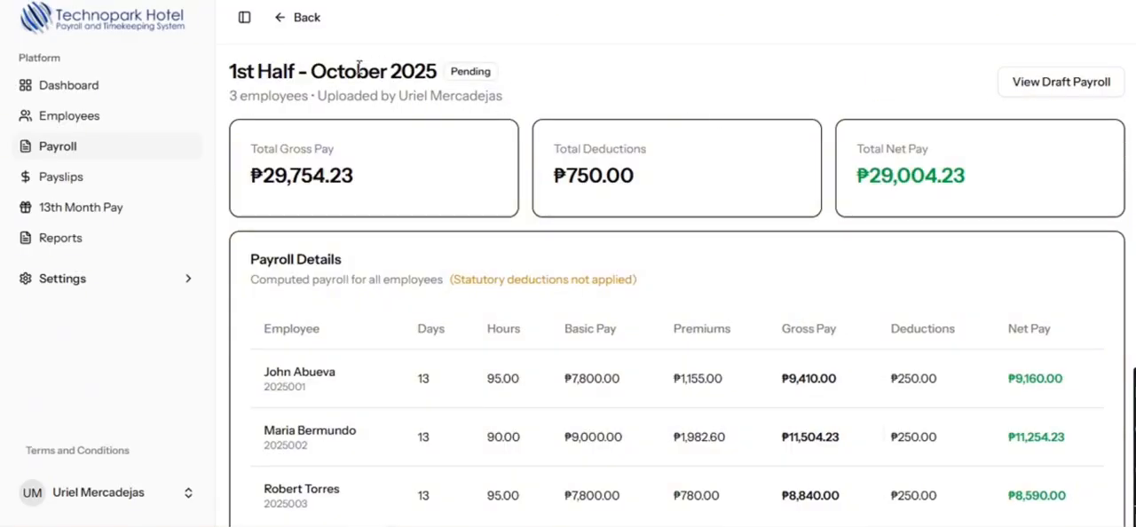
- Switch to the admin account, review the pending 1st Half October 2025 payroll and reject it with the remark TEST
double_click(509, 334)
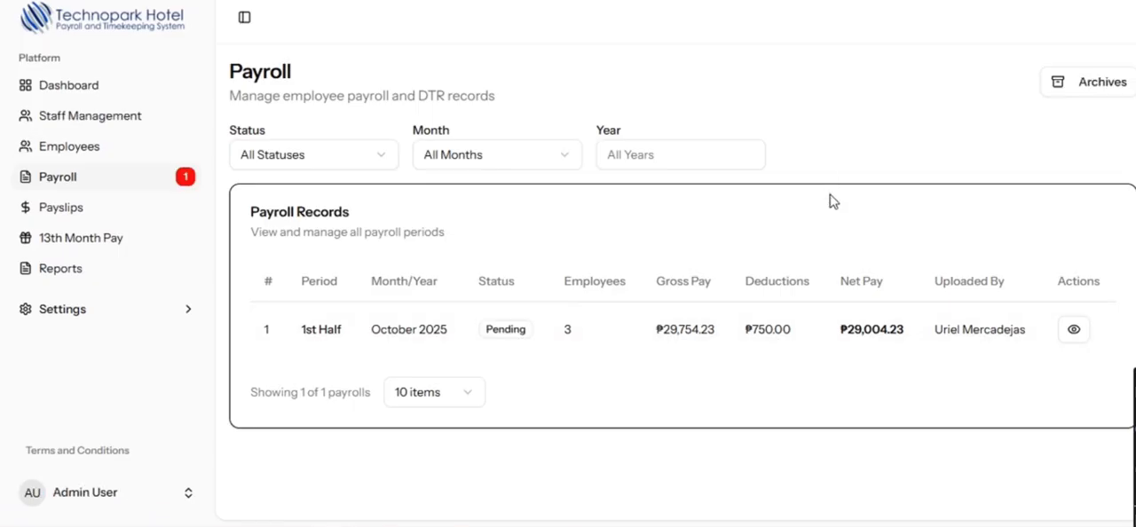
left_click(1074, 330)
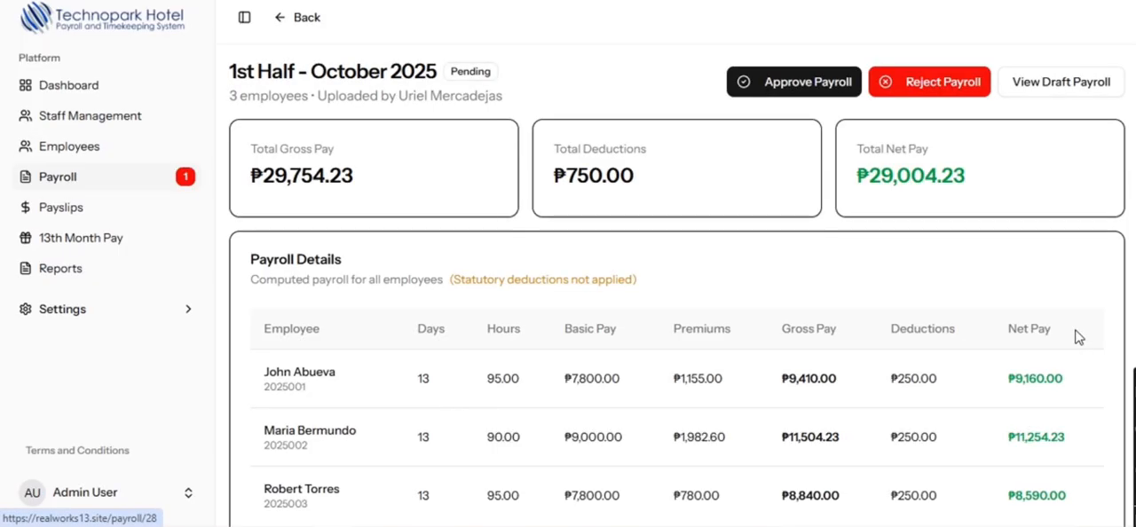
scroll(938, 217, "down", 1)
scroll(923, 169, "up", 1)
left_click(933, 91)
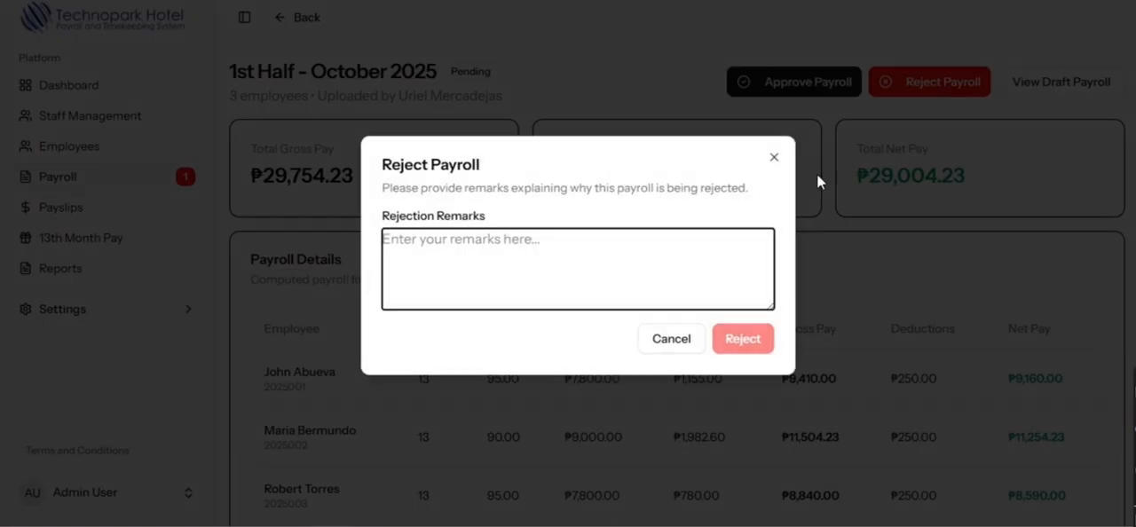
type("TEST")
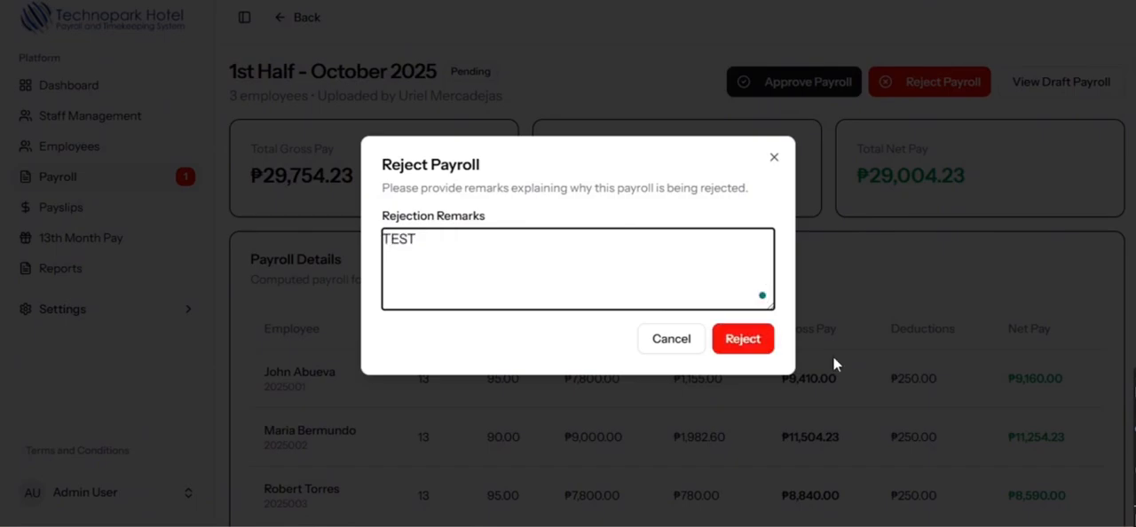
left_click(750, 346)
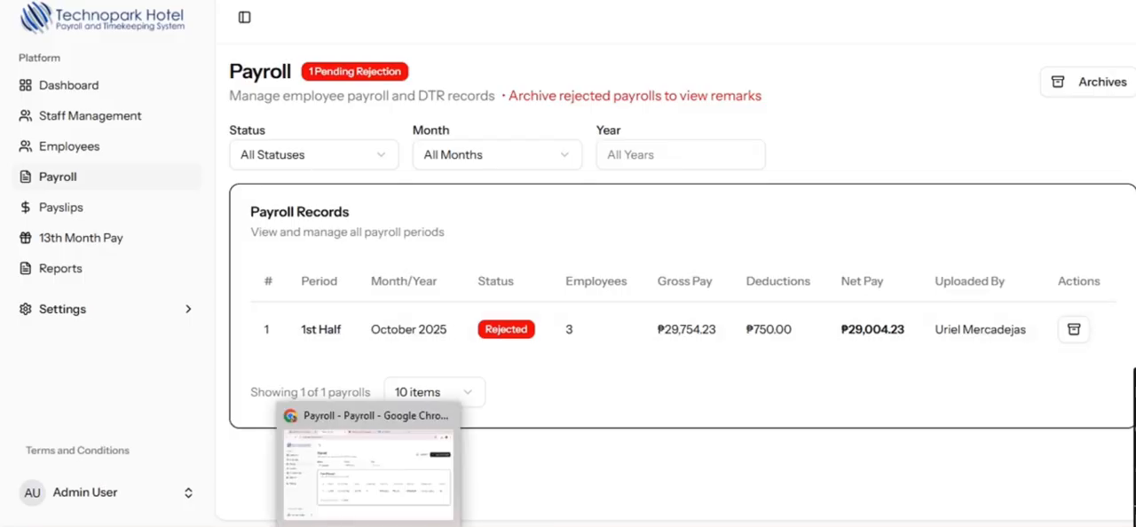
- Return to the accounting account and archive the rejected October 2025 payroll
left_click(370, 519)
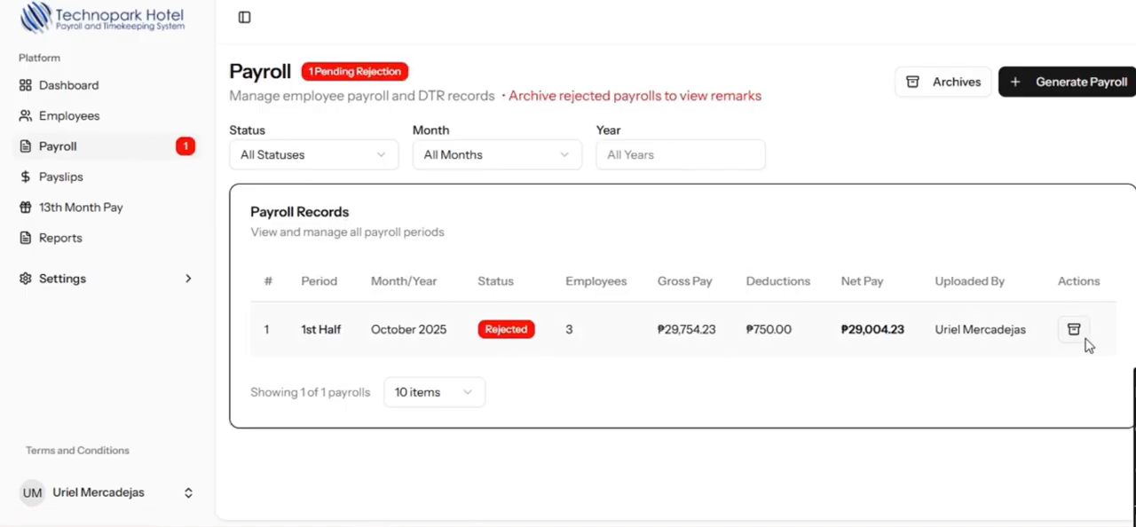
left_click_drag(510, 100, 765, 102)
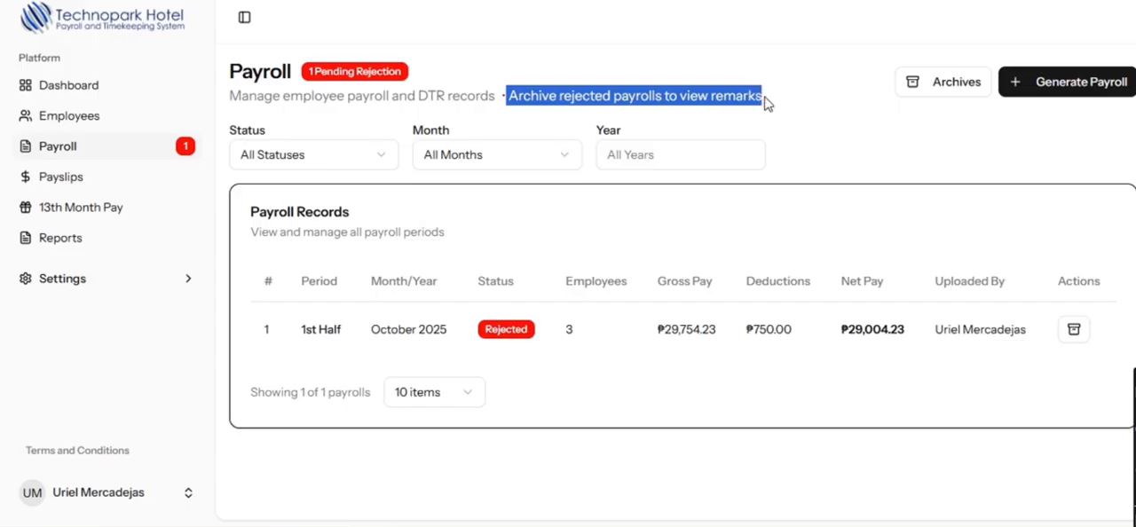
left_click(686, 104)
left_click(1074, 330)
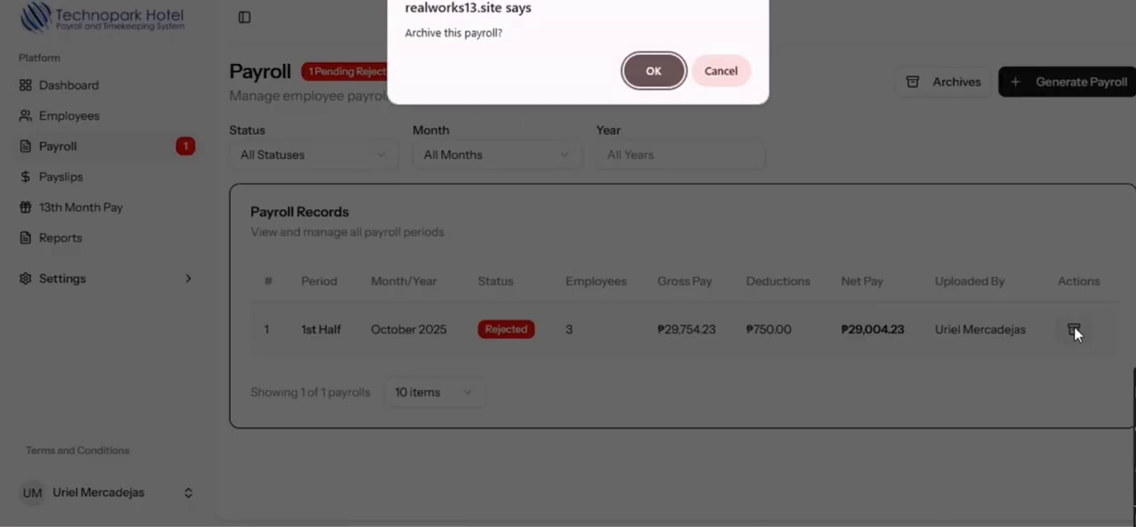
left_click(666, 86)
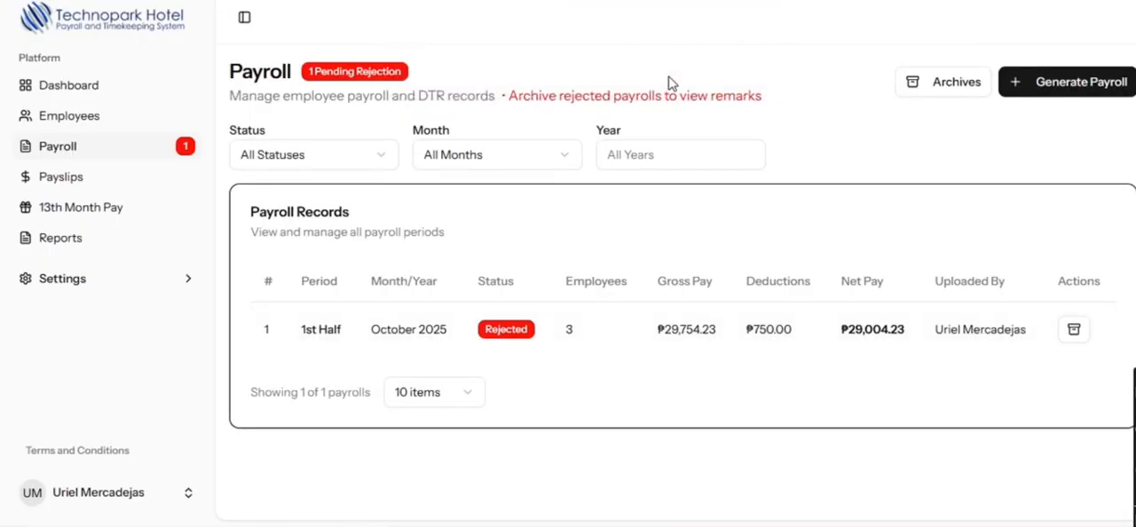
- Check the rejection remark in the archived payrolls and permanently delete the archived October 2025 record
left_click(939, 89)
left_click_drag(744, 267, 783, 257)
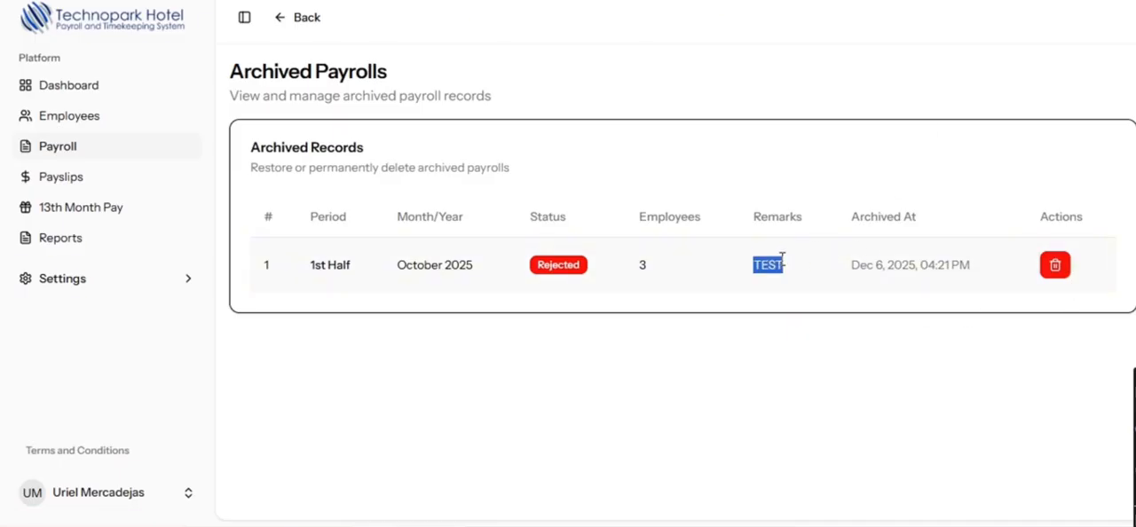
left_click(1063, 268)
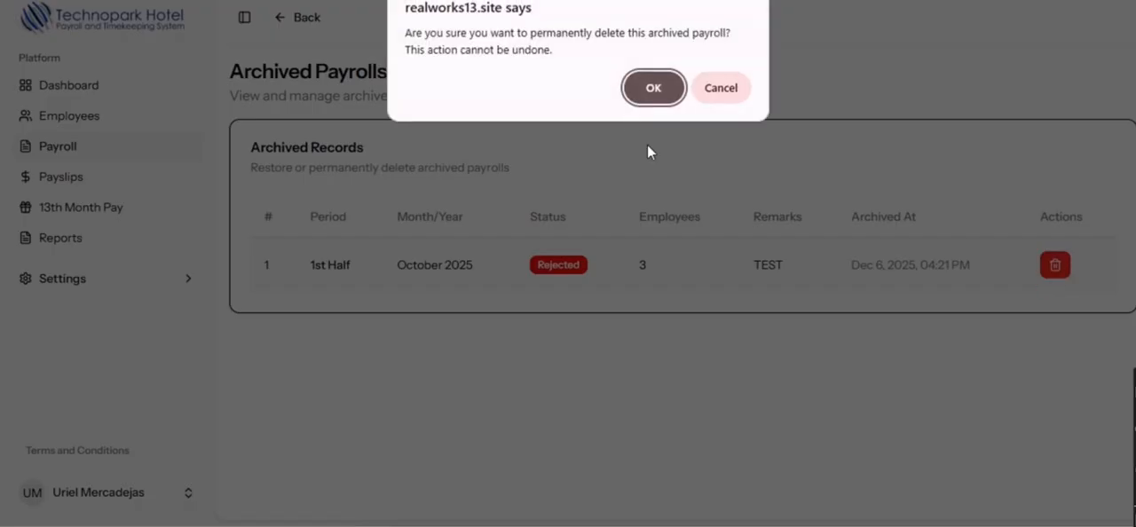
left_click(657, 88)
- Generate a new 1st Half October 2025 payroll from 1st half.xlsx without statutory deductions, and submit it
left_click(1067, 82)
left_click(328, 228)
left_click(286, 482)
scroll(680, 464, "down", 2)
left_click(307, 393)
scroll(356, 231, "down", 1)
left_click(219, 299)
left_click(746, 474)
left_click(1069, 86)
left_click(648, 87)
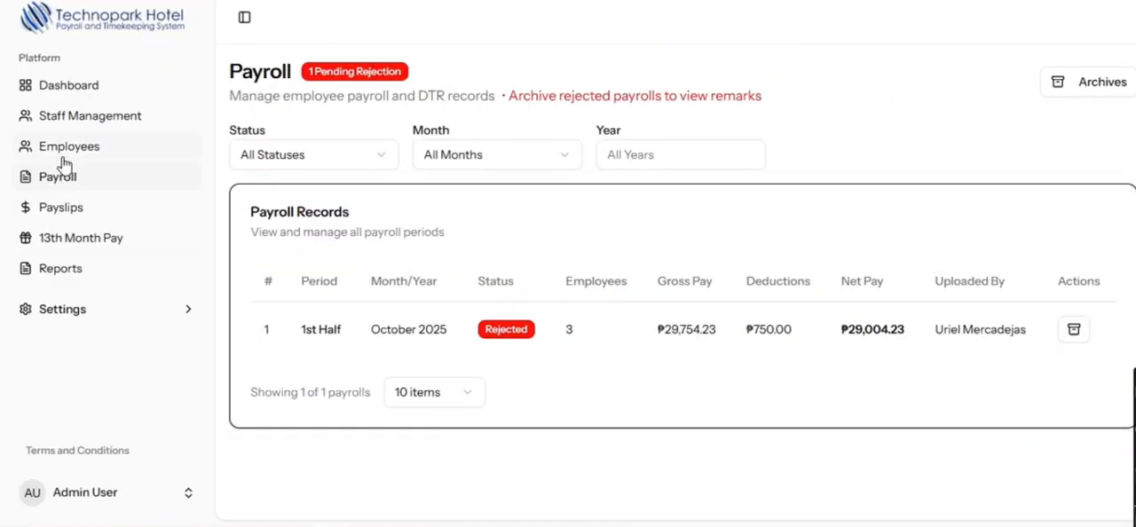
- Switch to the admin account, open the pending October 2025 payroll and approve it
left_click(61, 181)
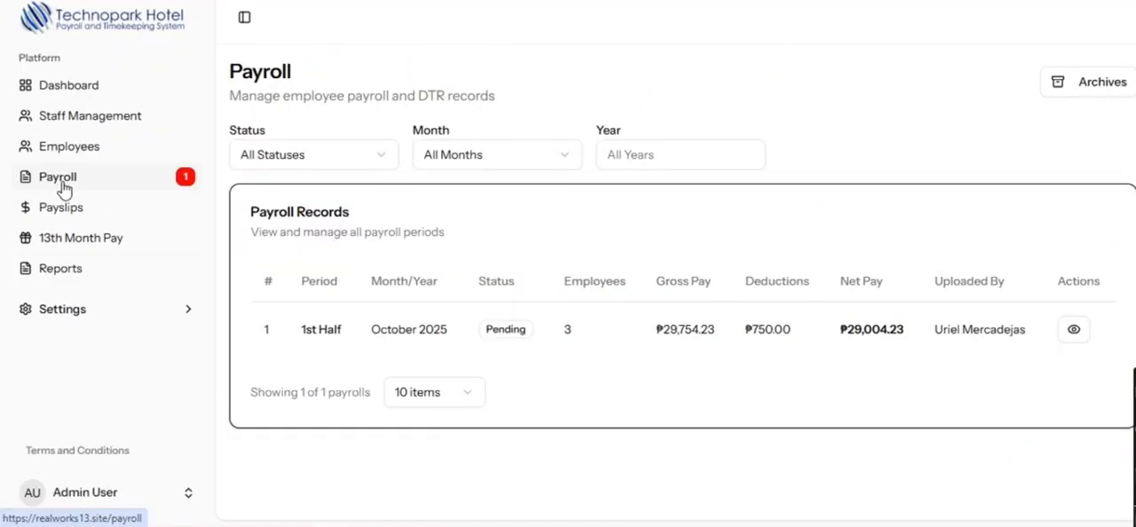
left_click(1074, 329)
left_click(816, 81)
left_click(656, 90)
- Look over the approved payroll's details and generate the payslips for 1st Half October 2025
scroll(312, 220, "down", 1)
scroll(573, 217, "up", 1)
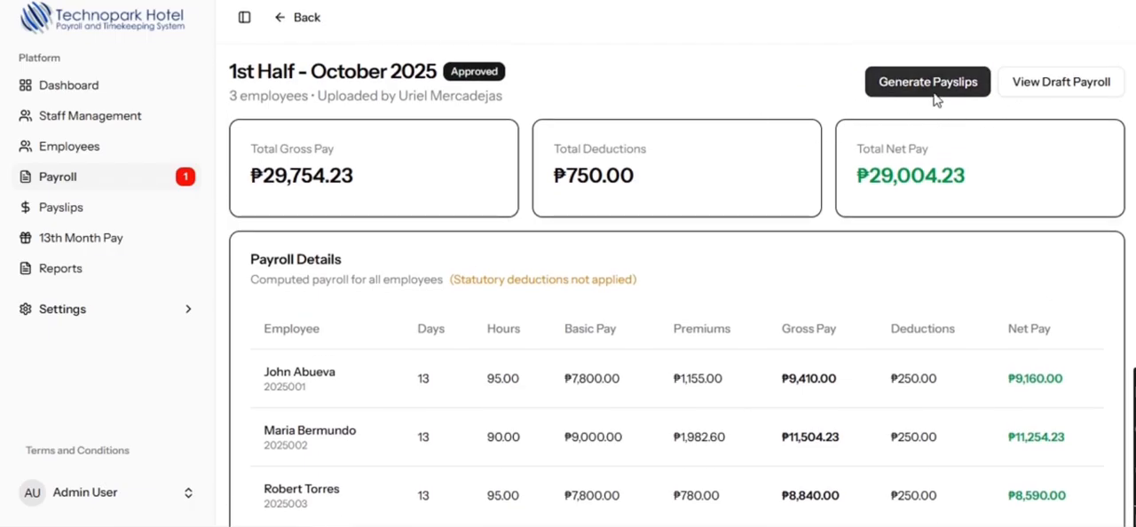
left_click(935, 85)
left_click(649, 90)
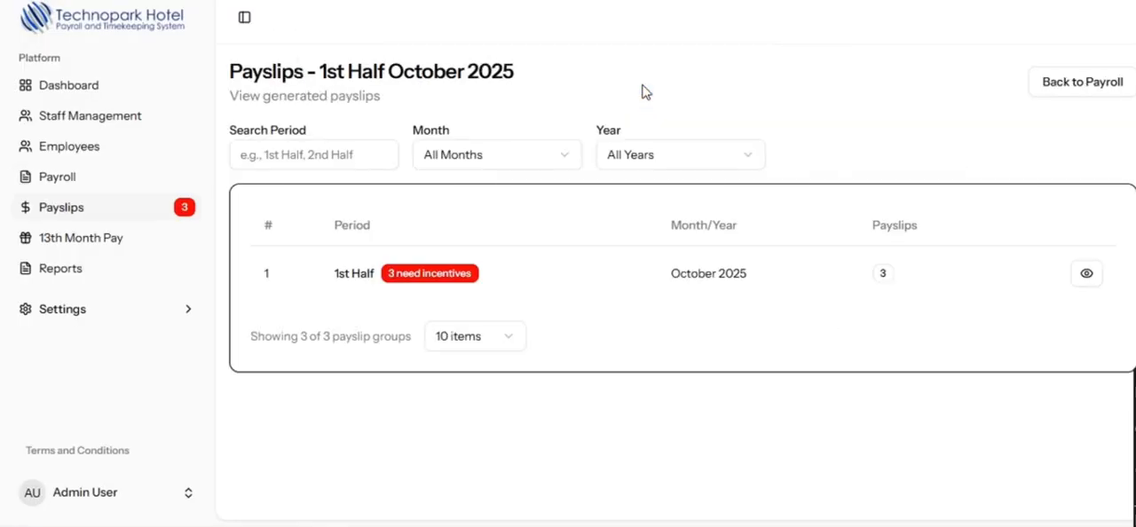
- Open the 1st Half October 2025 payslips and enter incentives of 100 and adjustments of 600 for the first employee
left_click(1088, 275)
left_click(579, 259)
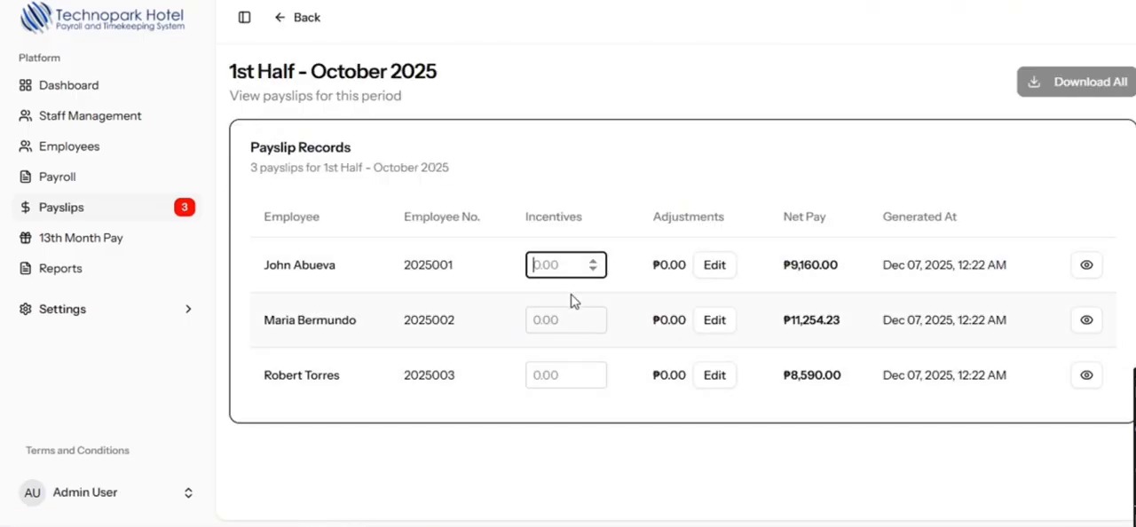
type("1000")
key("Tab")
left_click(566, 264)
left_click(714, 264)
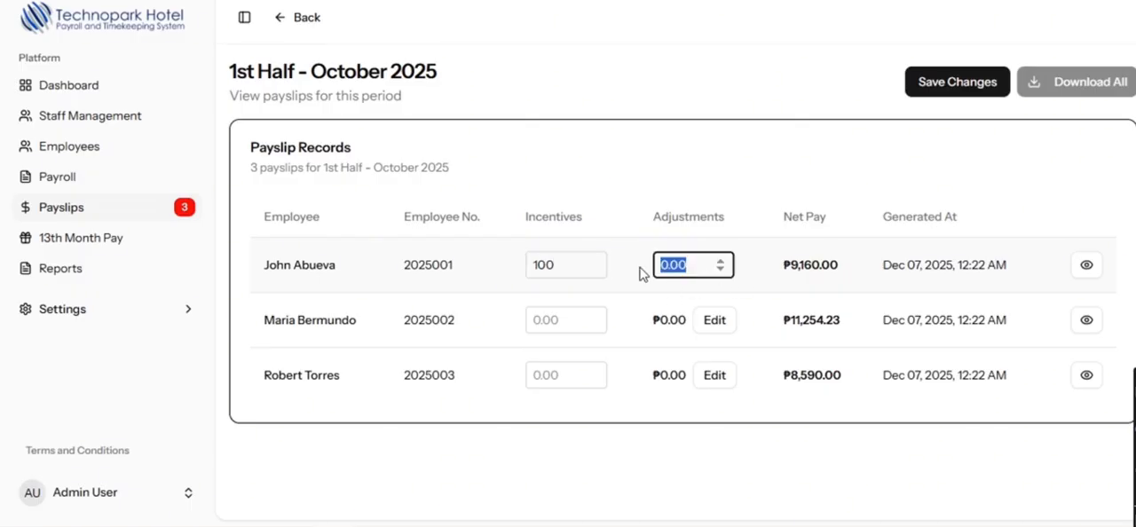
type("600")
- Set the incentives of the second and third employees to 0 and save the payslip changes
left_click(566, 319)
type("0")
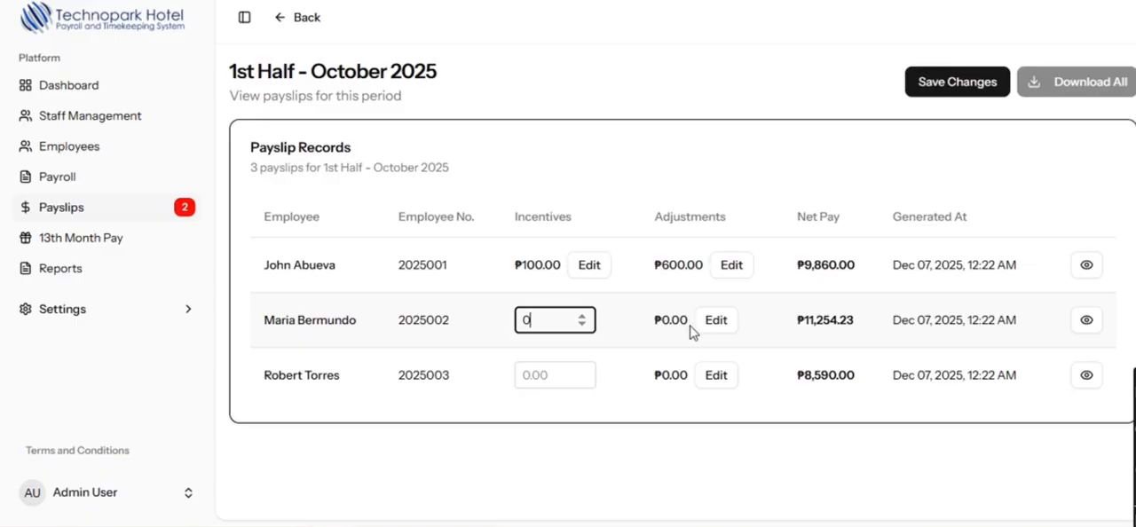
left_click(536, 375)
type("0")
left_click(955, 80)
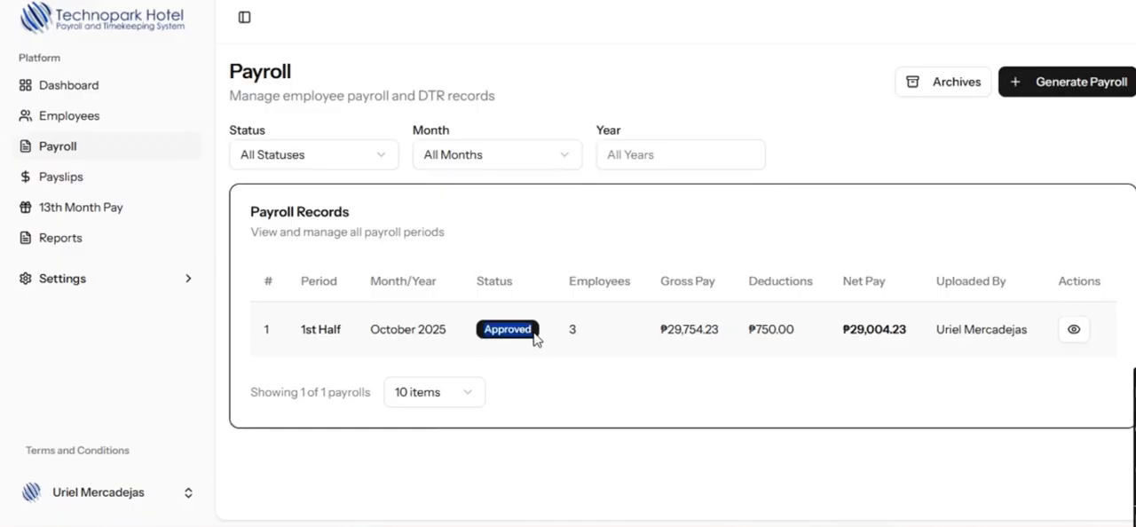
- Look at the approved October 2025 payroll and check the incentives and adjustments on the first employee's payslip
left_click(1065, 341)
left_click(76, 181)
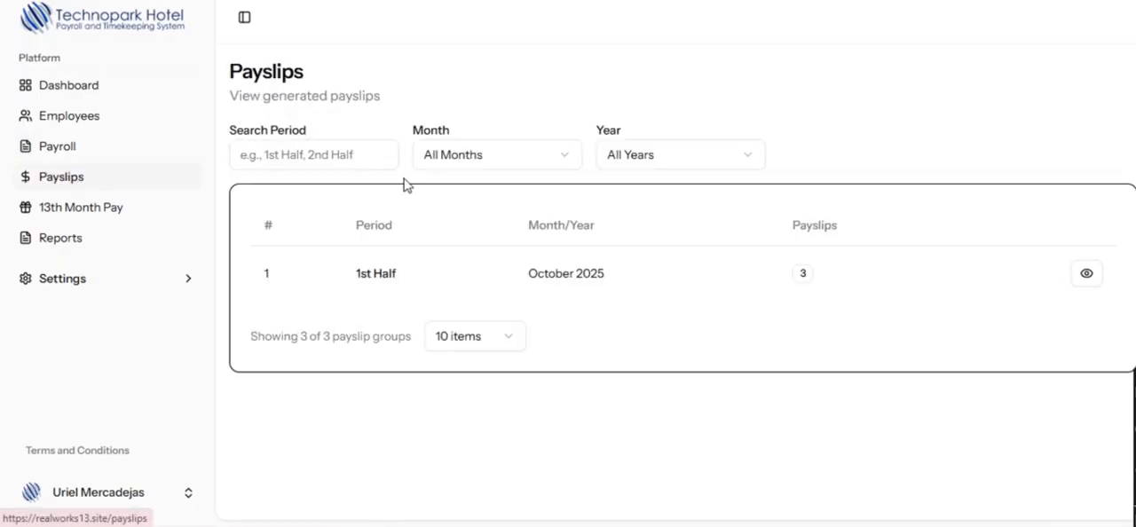
left_click(1085, 269)
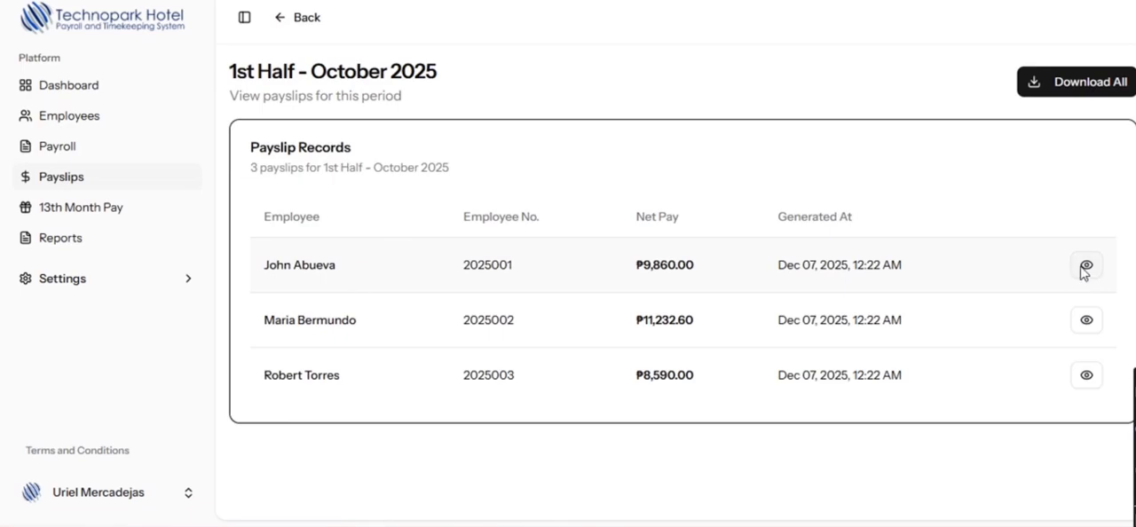
left_click(1085, 266)
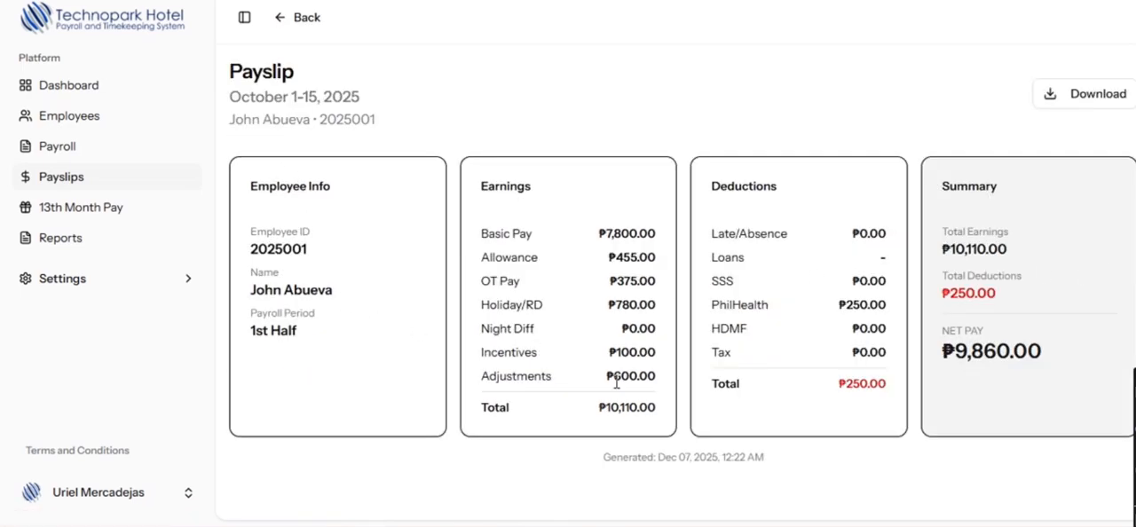
left_click(277, 19)
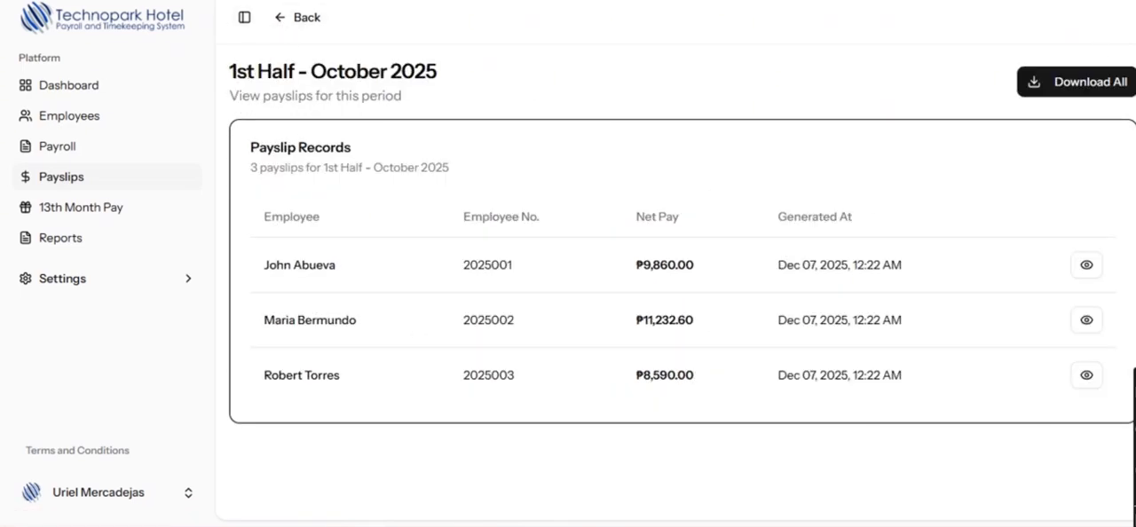
- Download all 1st Half October 2025 payslips and inspect the first employee's payslip image in the downloaded archive
left_click(1101, 87)
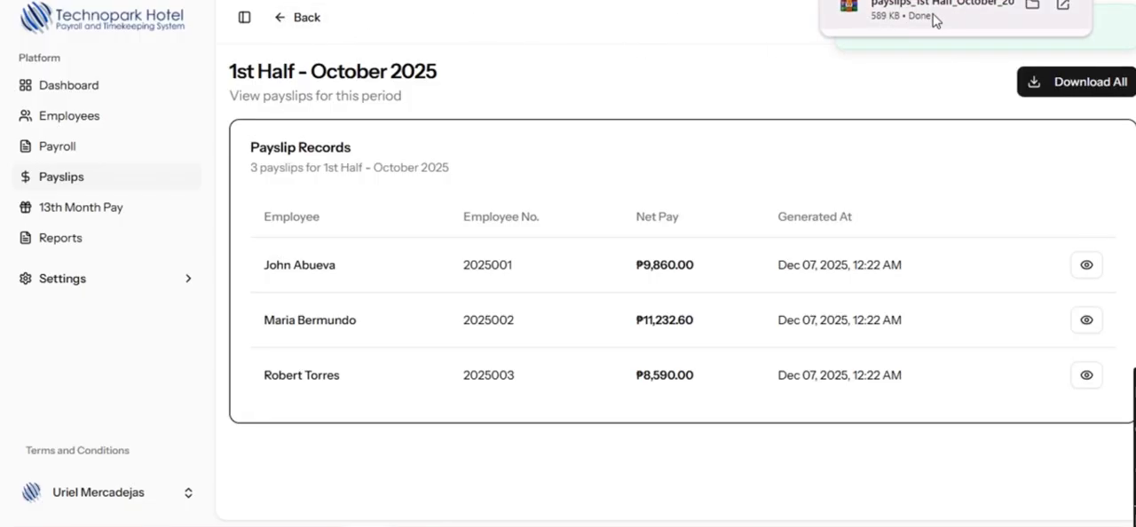
left_click(934, 20)
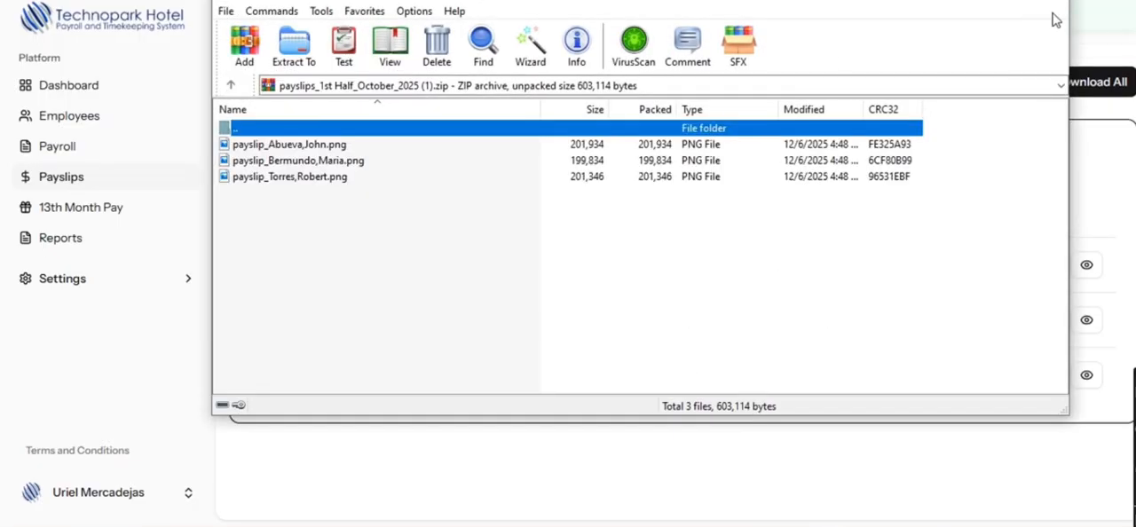
left_click(772, 131)
double_click(359, 151)
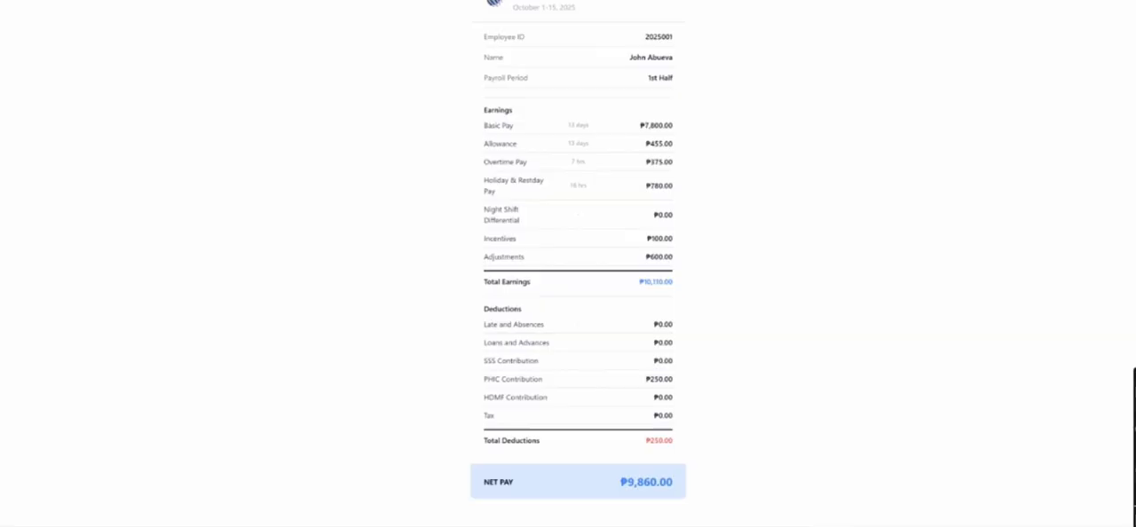
left_click(1120, 1)
left_click(1051, 2)
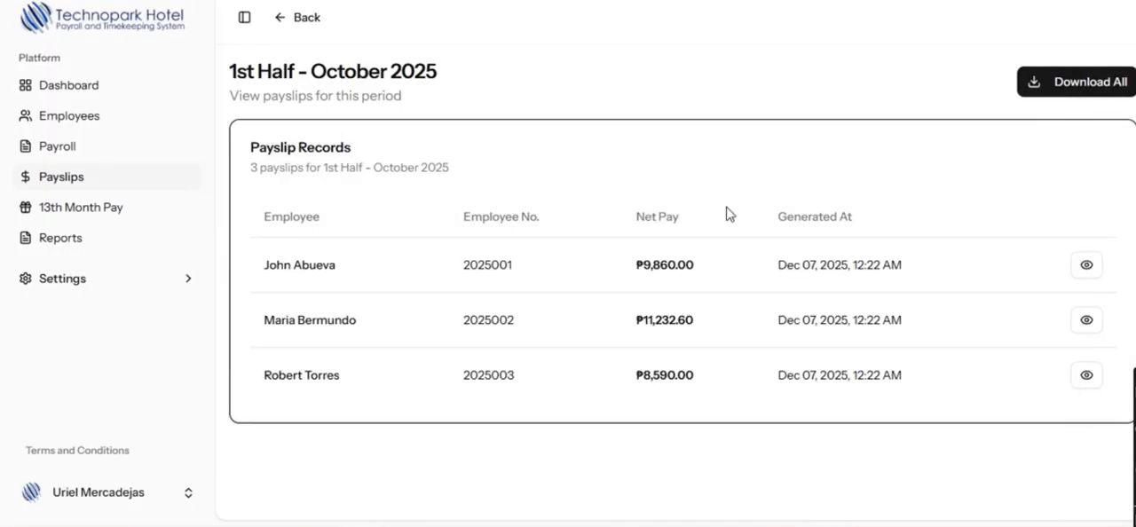
- Open the first employee's record and examine the 1st Half October 2025 payslip in the employee's payslip history
left_click(89, 120)
left_click(1095, 233)
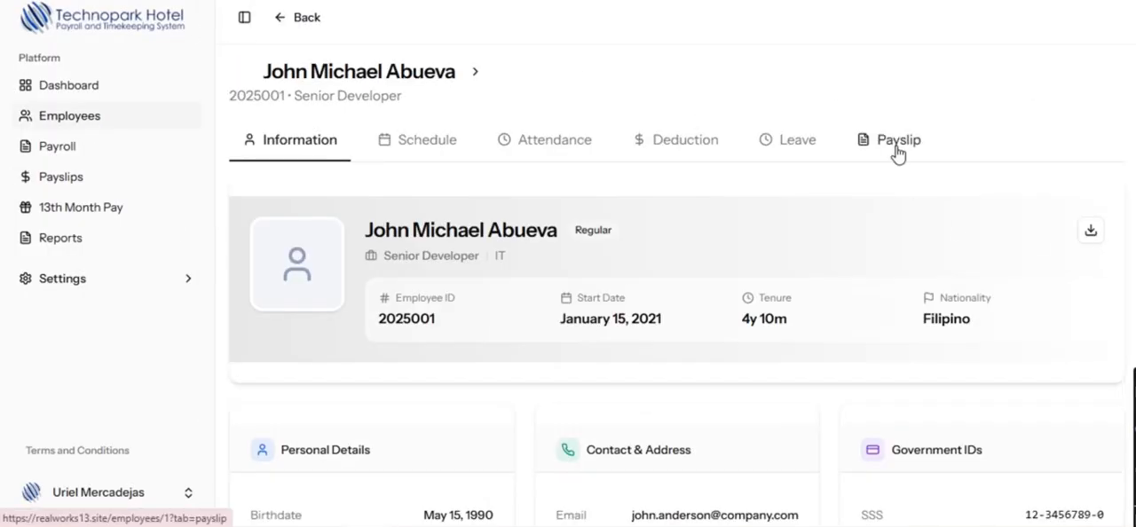
left_click(896, 152)
left_click(943, 322)
left_click(302, 17)
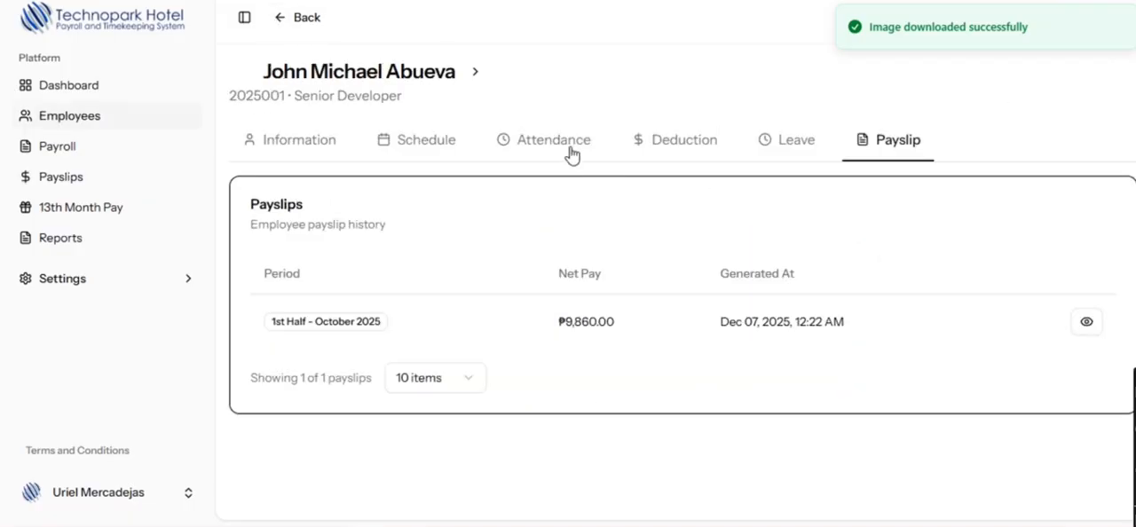
left_click(554, 139)
left_click(1086, 321)
scroll(837, 388, "down", 4)
scroll(988, 367, "up", 2)
scroll(862, 383, "down", 2)
scroll(394, 56, "up", 4)
left_click(302, 17)
- Start generating 13th month pay and set its date range from November 2024 to October 2025
left_click(70, 213)
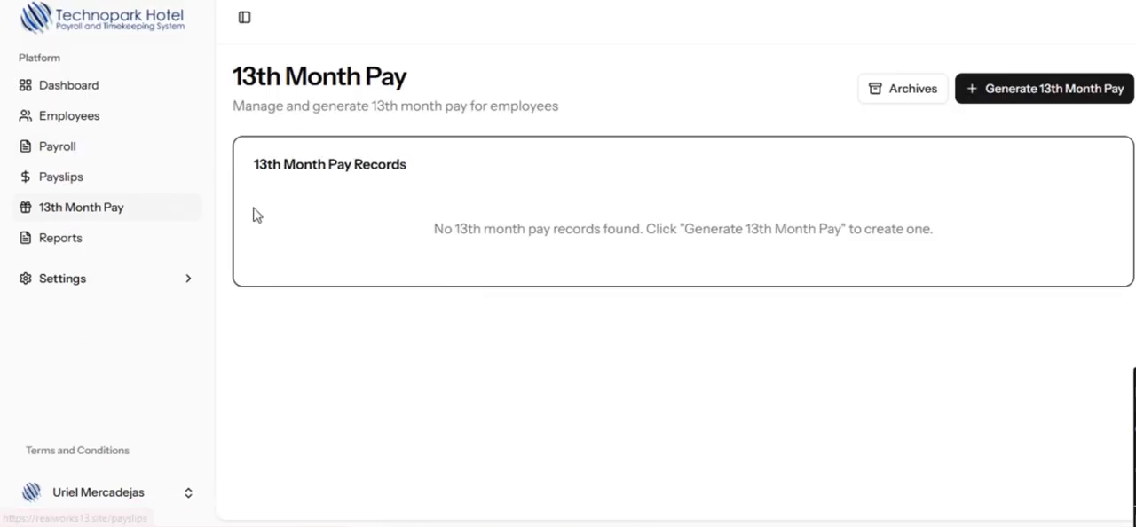
left_click(1019, 103)
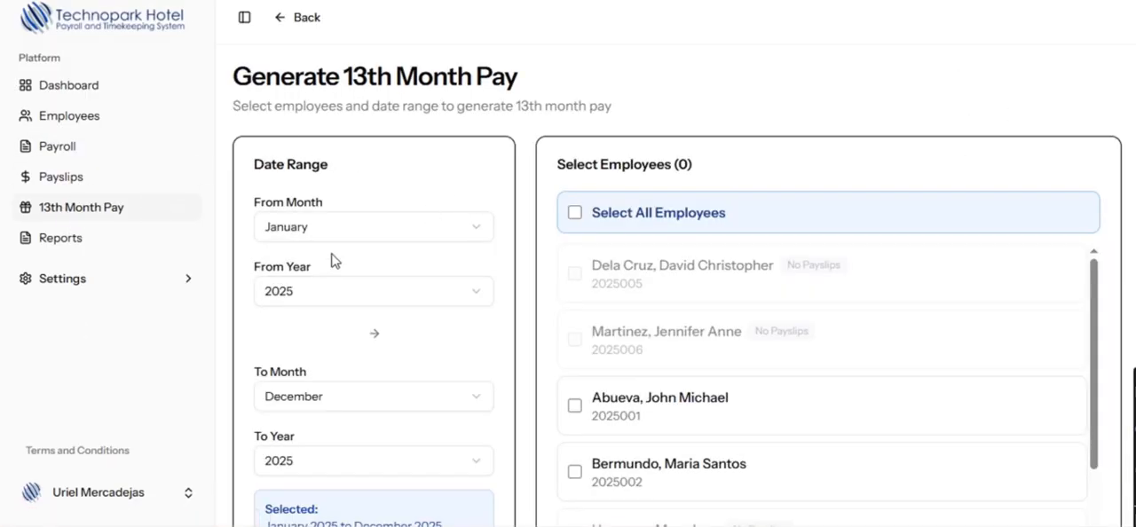
scroll(368, 215, "down", 2)
left_click(387, 147)
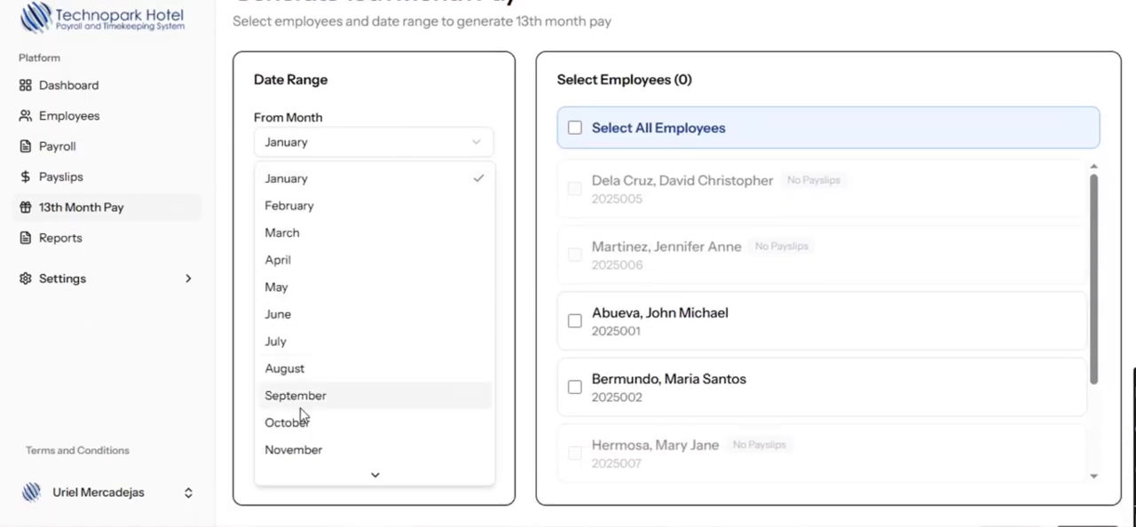
left_click(298, 451)
left_click(412, 214)
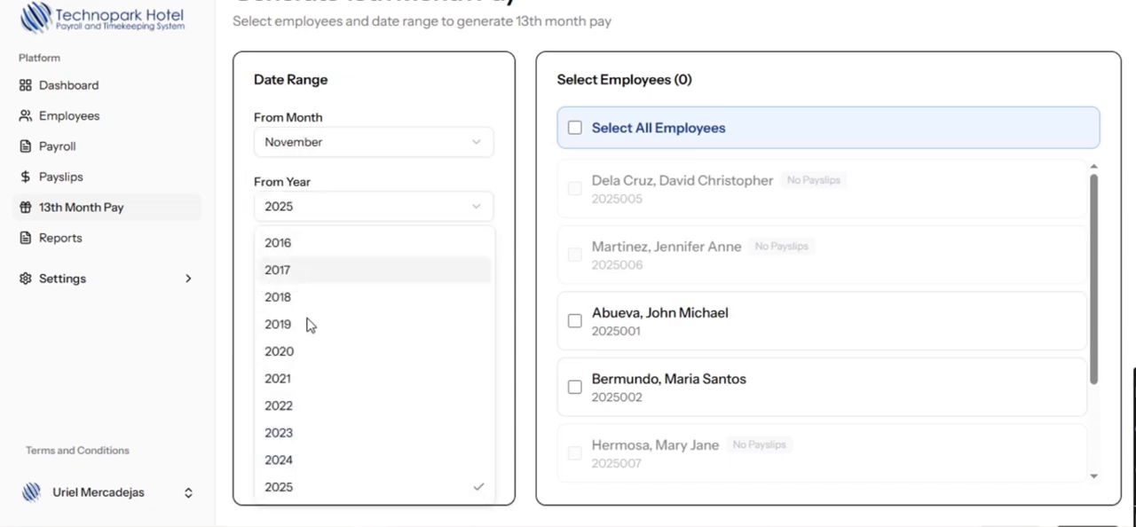
left_click(299, 459)
scroll(375, 424, "down", 1)
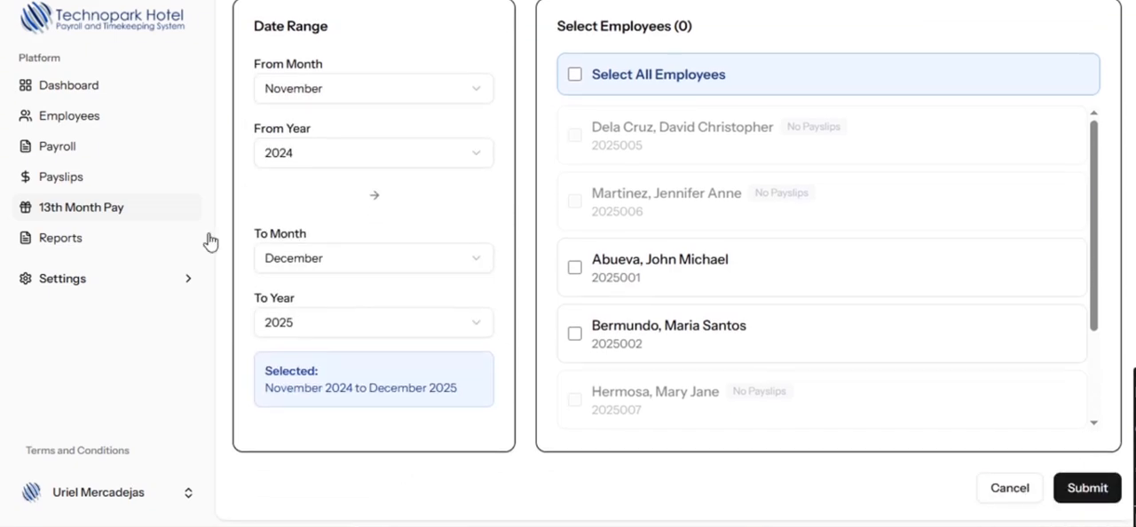
left_click(410, 265)
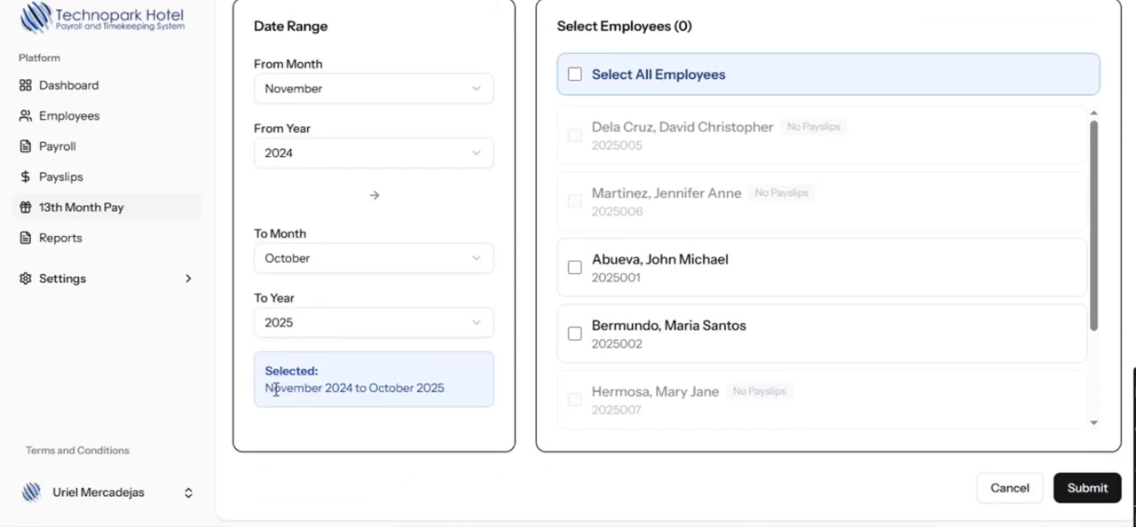
- Select all eligible employees and submit the 13th month pay generation
left_click_drag(267, 369, 449, 443)
left_click(450, 444)
scroll(641, 353, "down", 2)
scroll(632, 267, "up", 2)
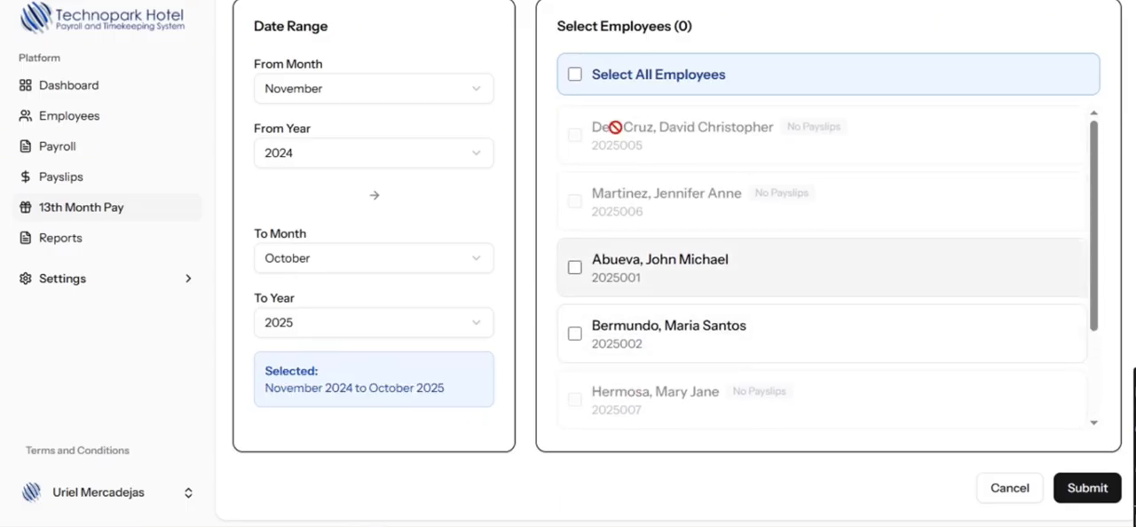
left_click(575, 74)
scroll(900, 328, "down", 2)
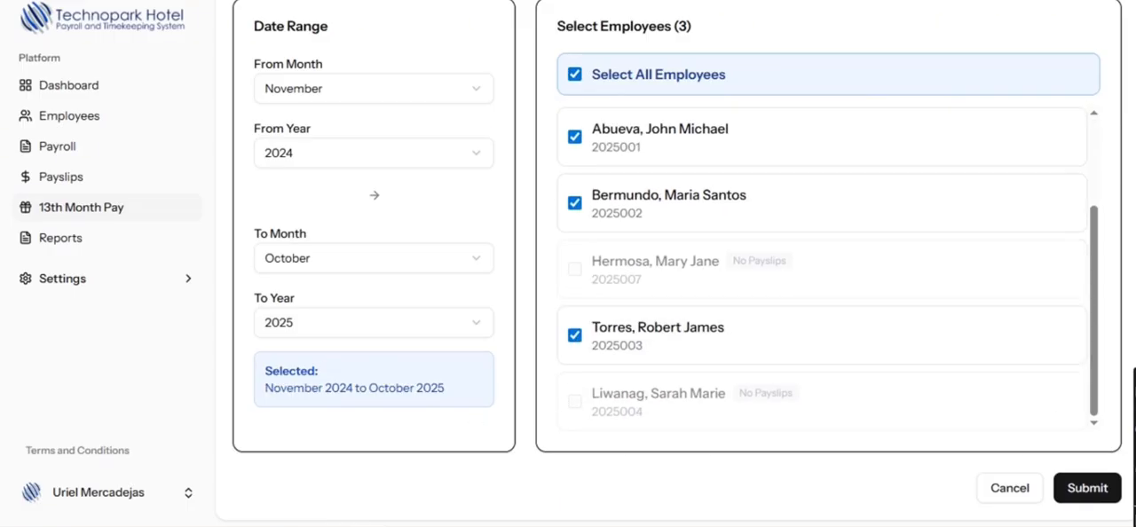
left_click(1101, 497)
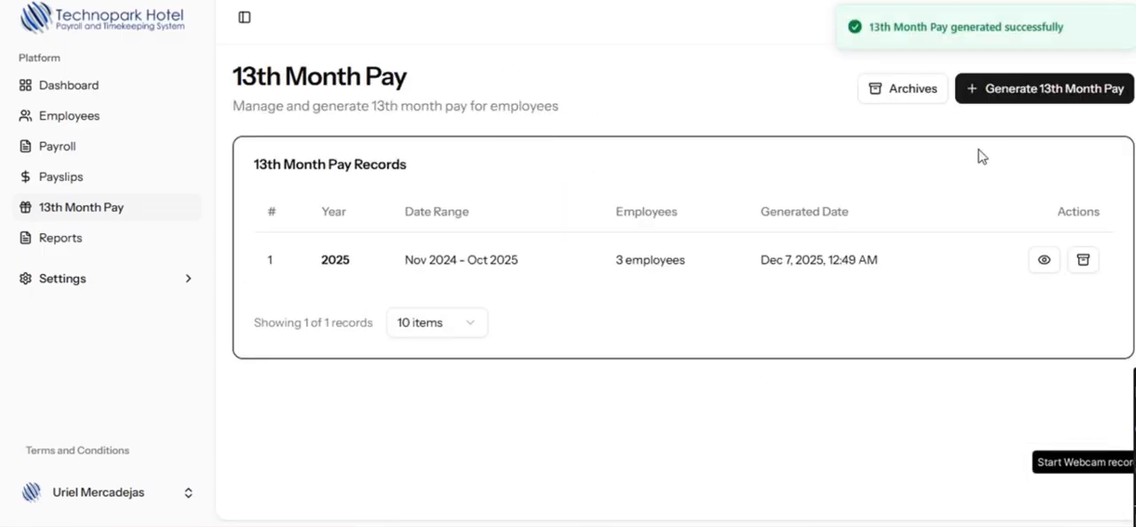
- Review each employee's gross, overtime and 13th month pay in the 2025 record, export it to CSV and open the file
left_click(1044, 261)
scroll(675, 384, "down", 1)
left_click_drag(707, 368, 765, 385)
left_click_drag(765, 399, 758, 398)
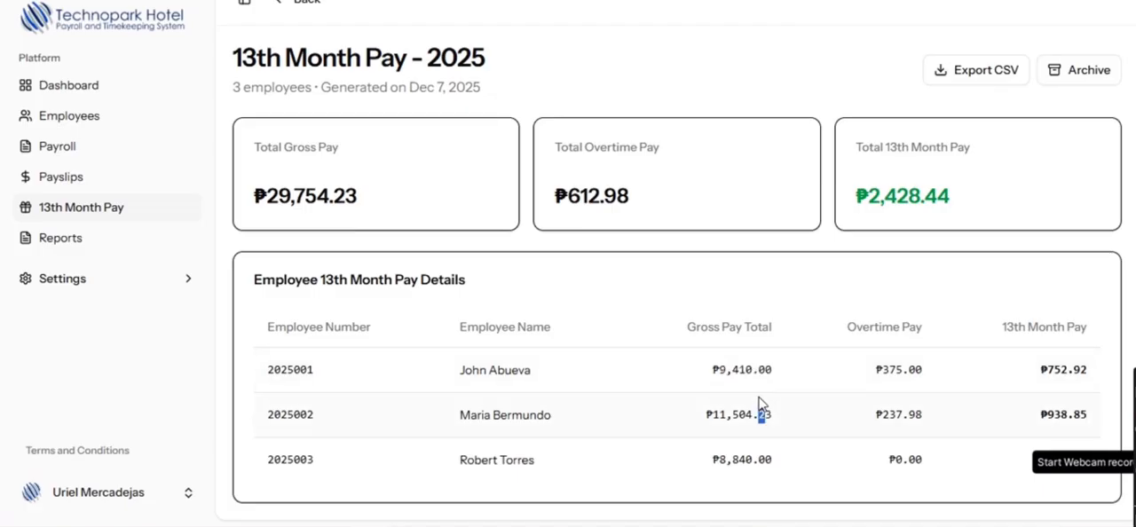
left_click(706, 424)
left_click_drag(1030, 351, 1017, 462)
left_click(1024, 471)
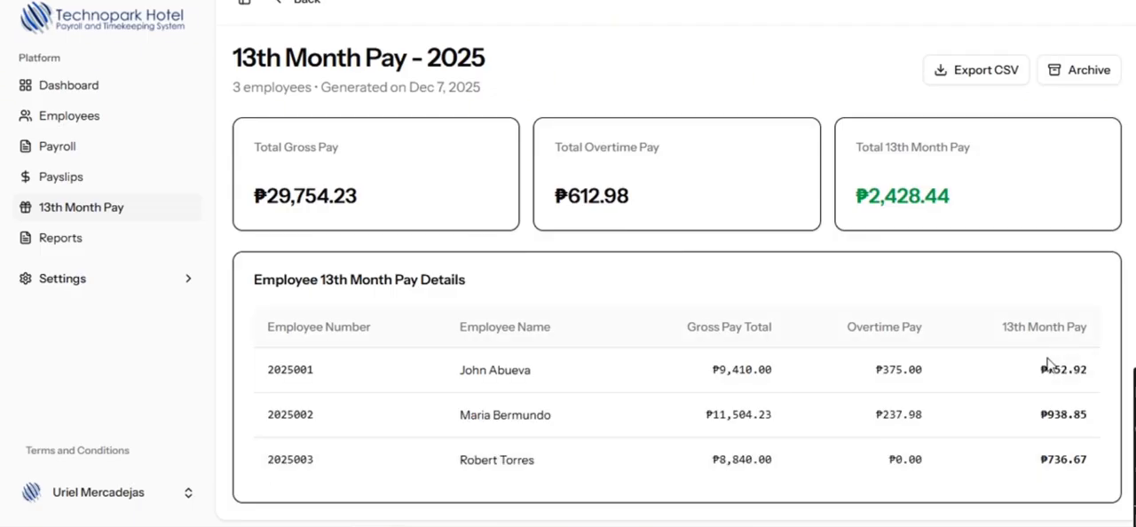
left_click(988, 76)
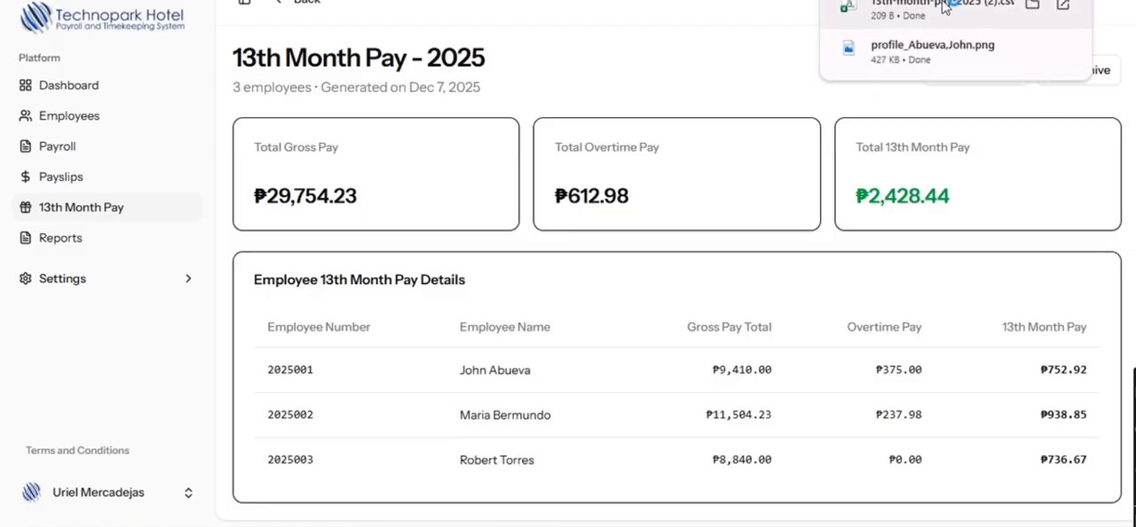
left_click(944, 7)
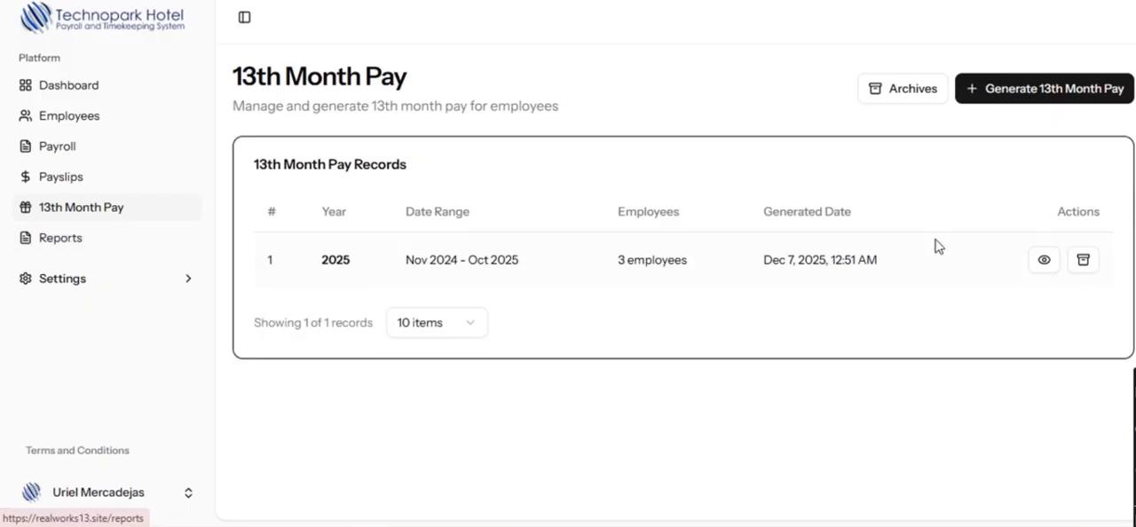
- Archive the 2025 13th month pay record and delete it from the archive
left_click(1083, 260)
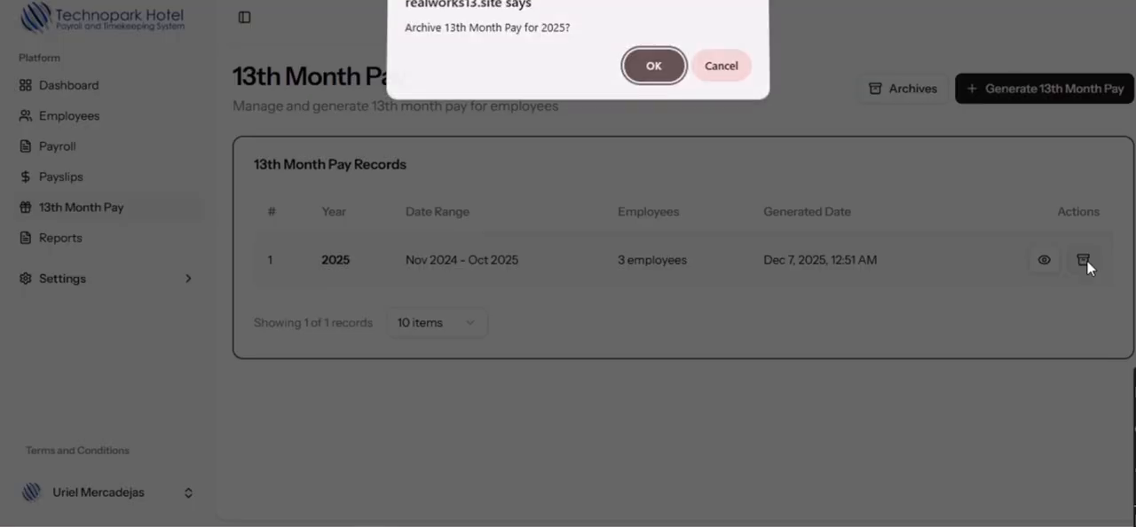
left_click(664, 84)
left_click(928, 96)
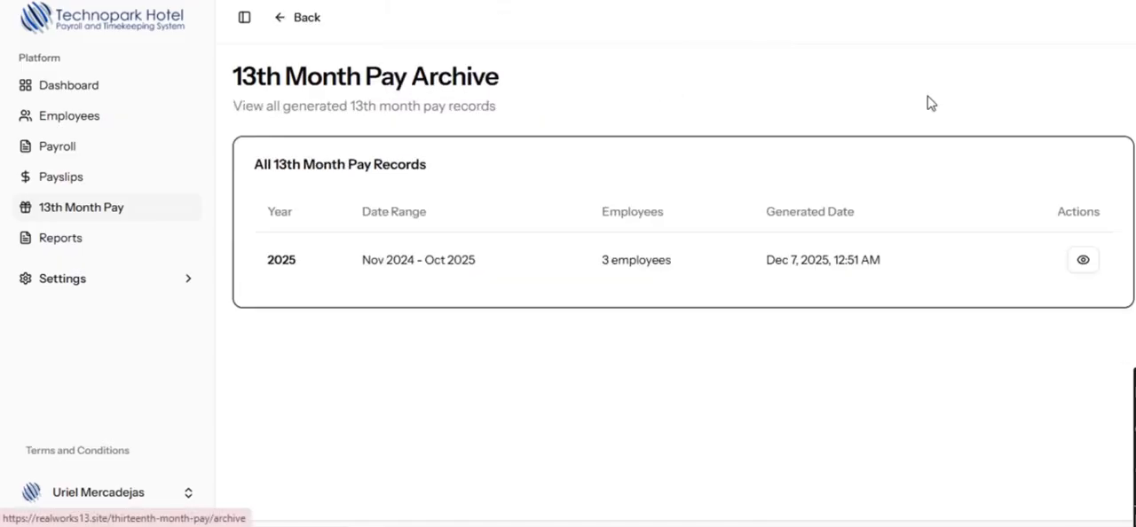
left_click(1083, 260)
left_click(1092, 97)
left_click(653, 82)
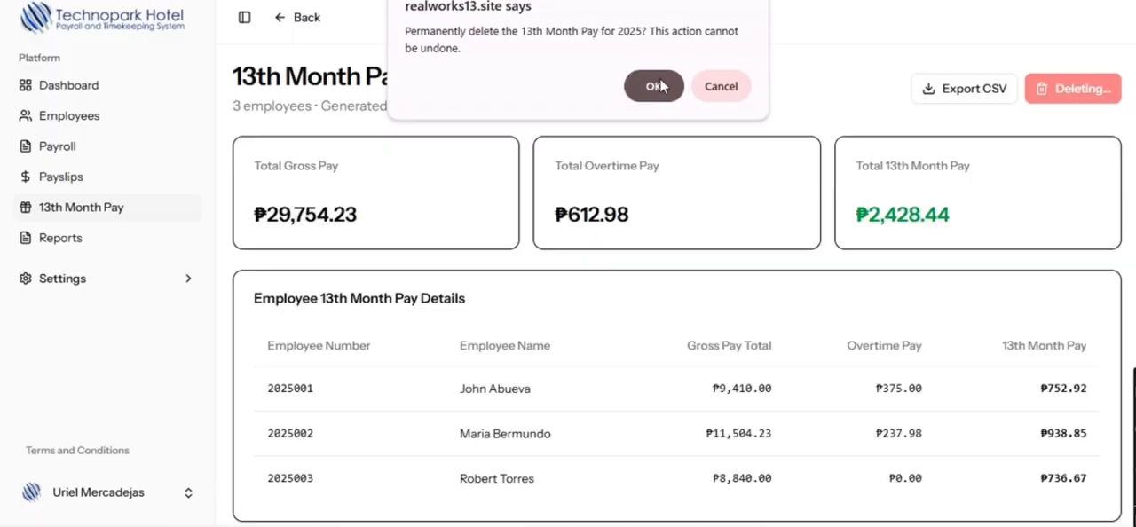
- Filter the payroll report to October 2025 and check the report results
left_click(62, 239)
scroll(436, 309, "down", 1)
left_click(426, 203)
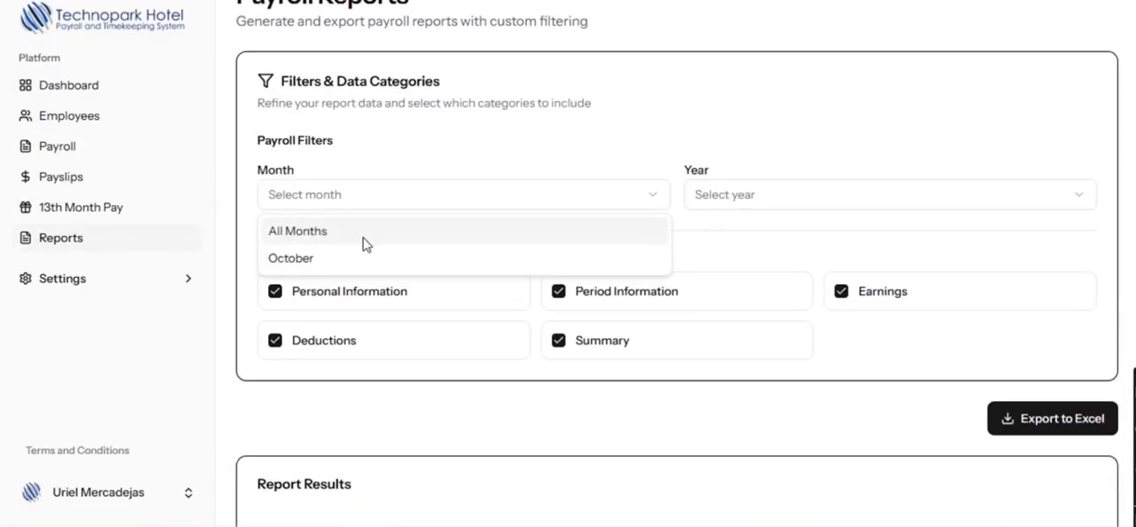
left_click(307, 257)
left_click(842, 197)
left_click(765, 241)
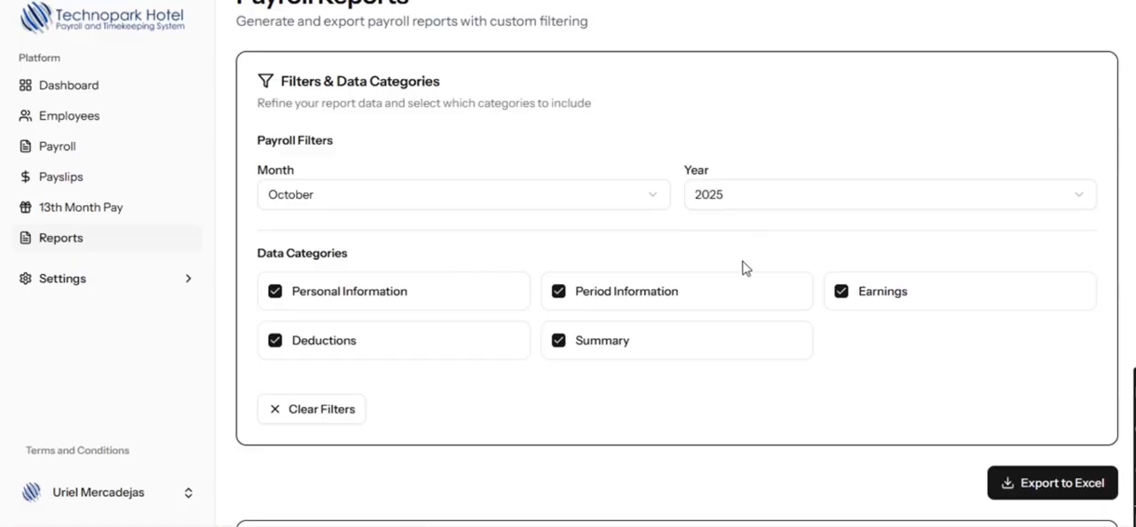
scroll(743, 264, "down", 3)
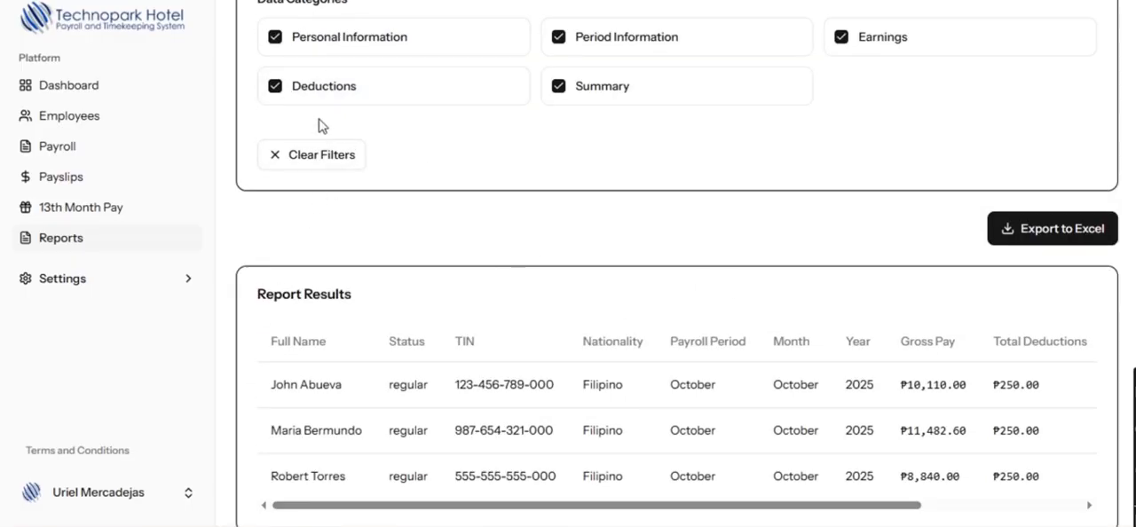
- Exclude the Deductions category from the report, look over the remaining columns and include the category again
left_click(275, 86)
scroll(811, 506, "right", 3)
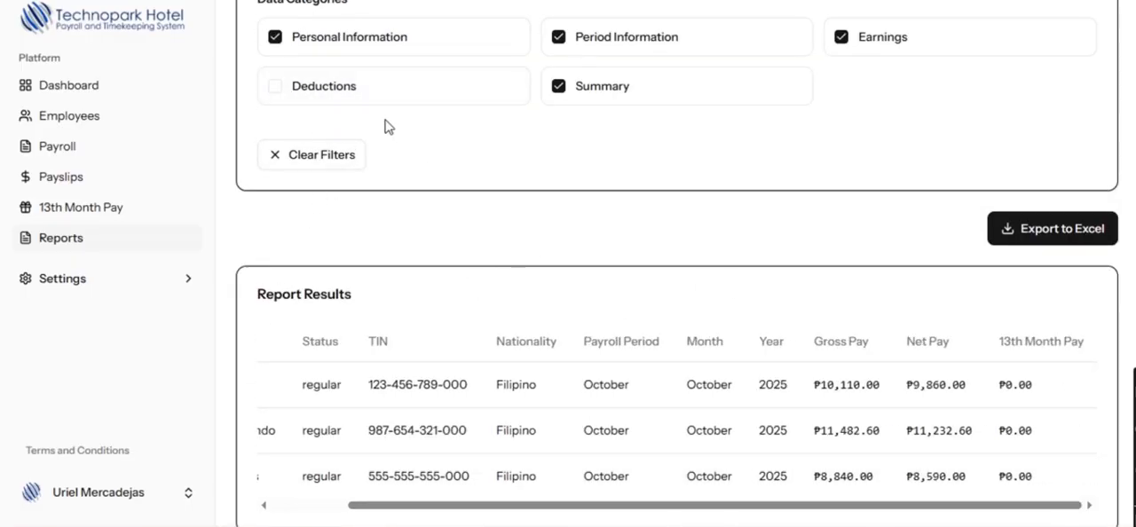
left_click(276, 87)
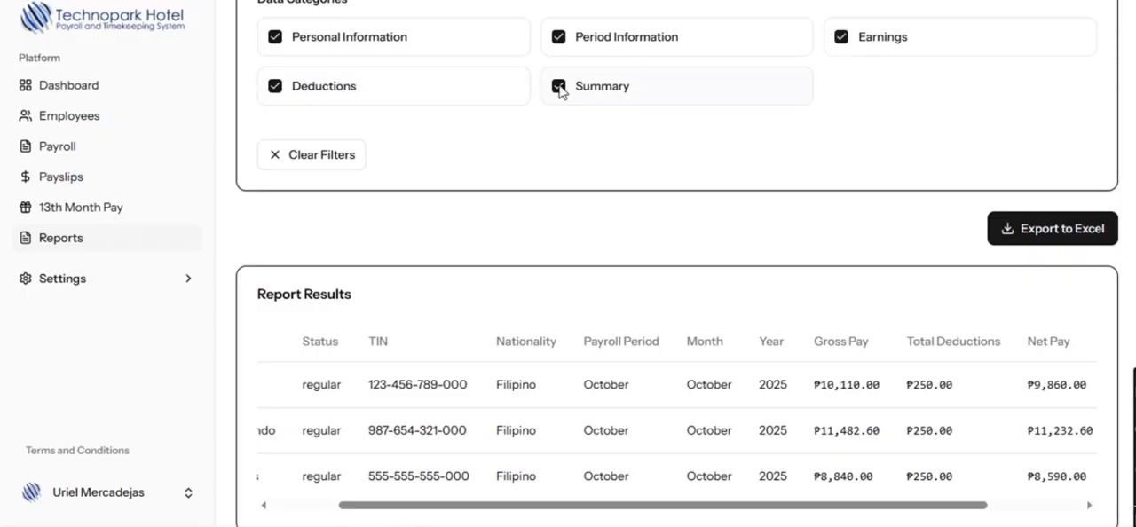
- Exclude the Summary category and then the Earnings category from the payroll report, including each one again
left_click_drag(784, 506, 1042, 497)
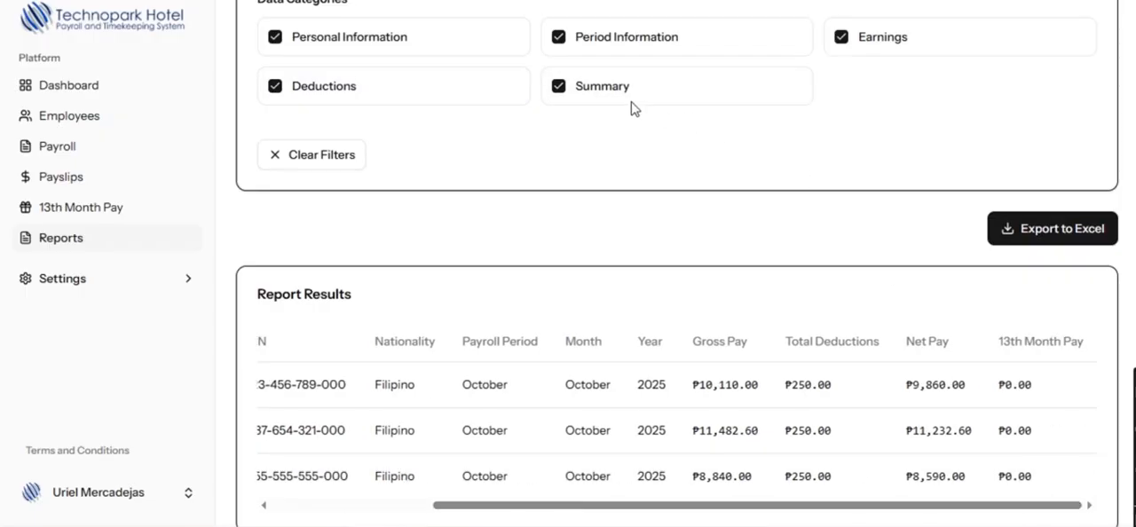
left_click(556, 93)
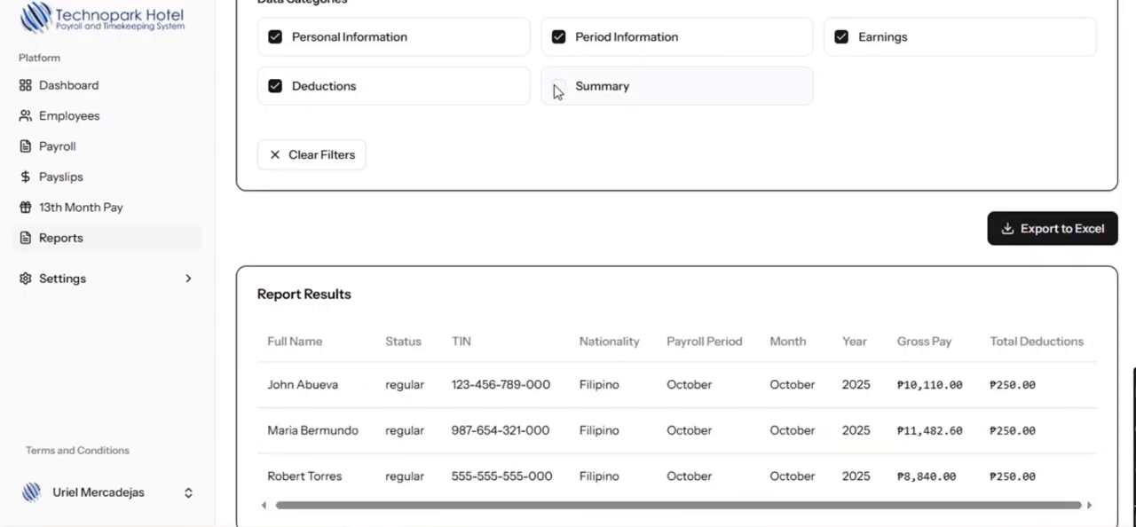
left_click(557, 91)
left_click(841, 38)
left_click(840, 38)
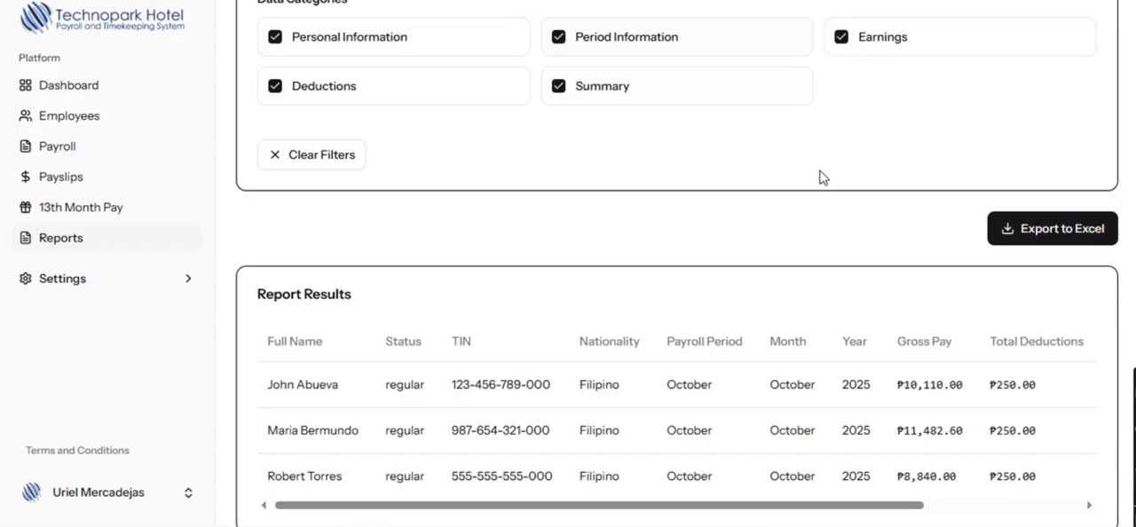
- Export the October 2025 payroll report to Excel, open the exported file and return to the payroll system
left_click(1044, 238)
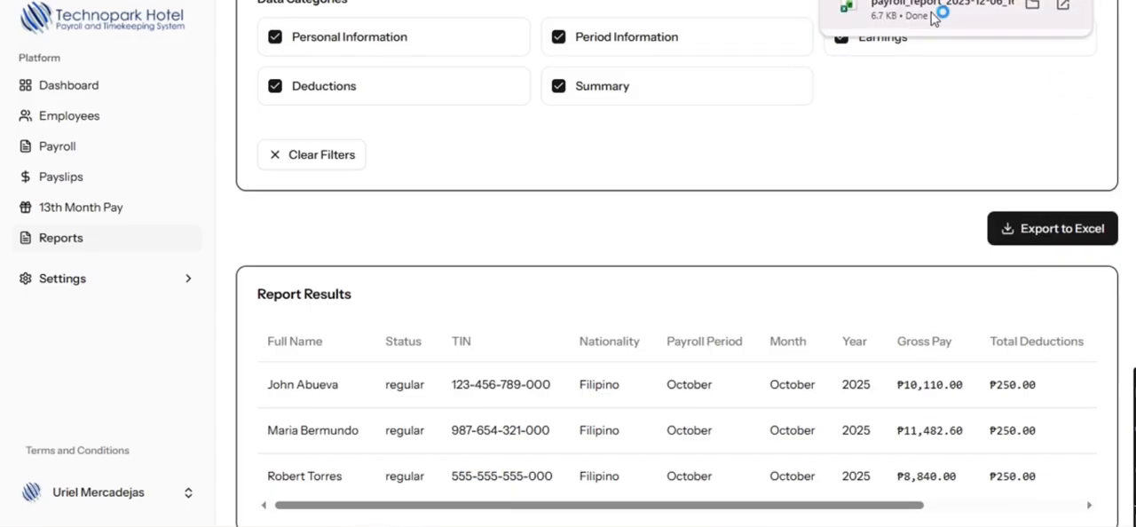
left_click(933, 10)
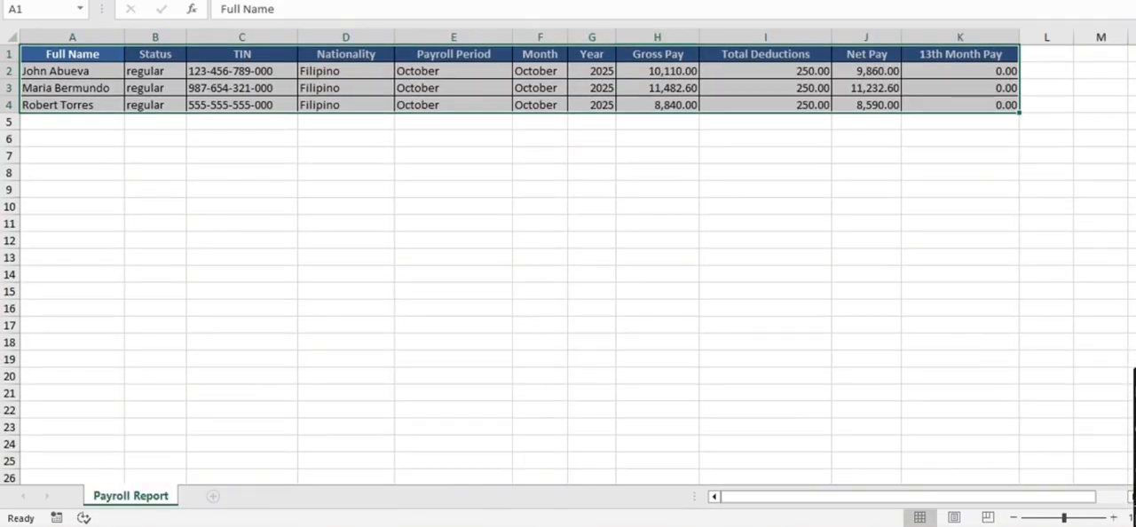
left_click(994, 190)
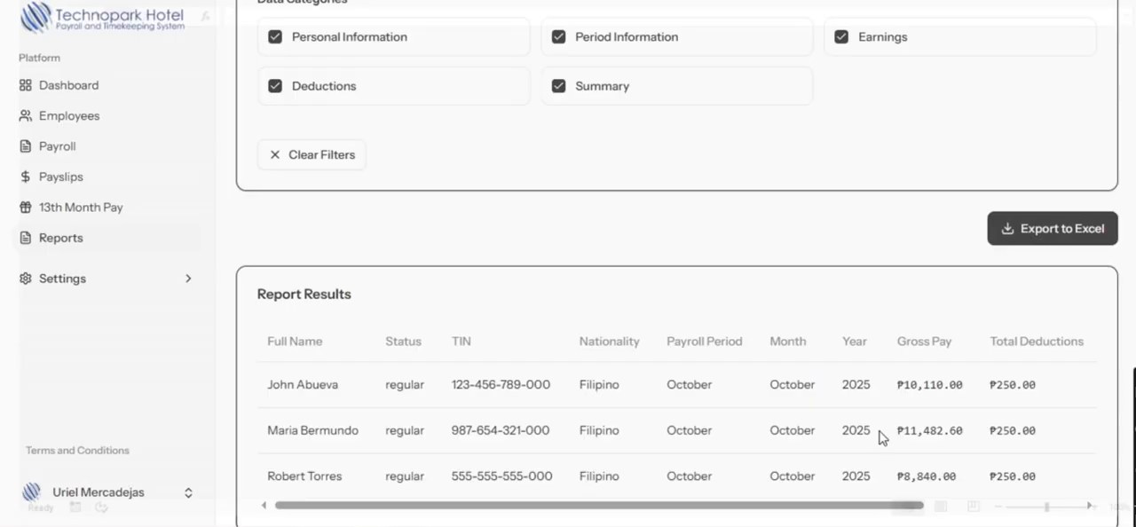
- Look over the holiday calendar for December 2025 and the cut-off work schedule in the settings
left_click(75, 281)
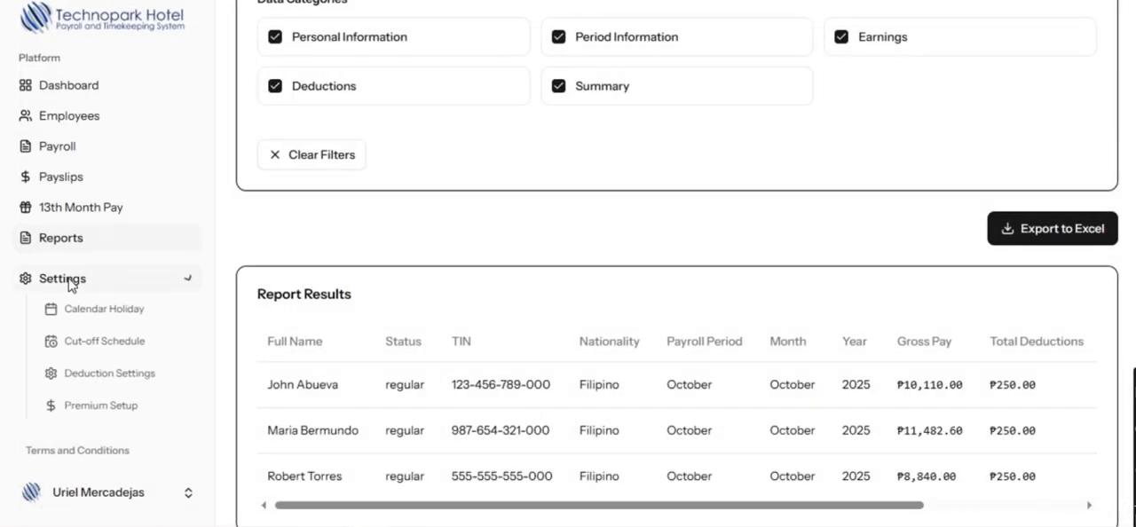
scroll(132, 339, "down", 1)
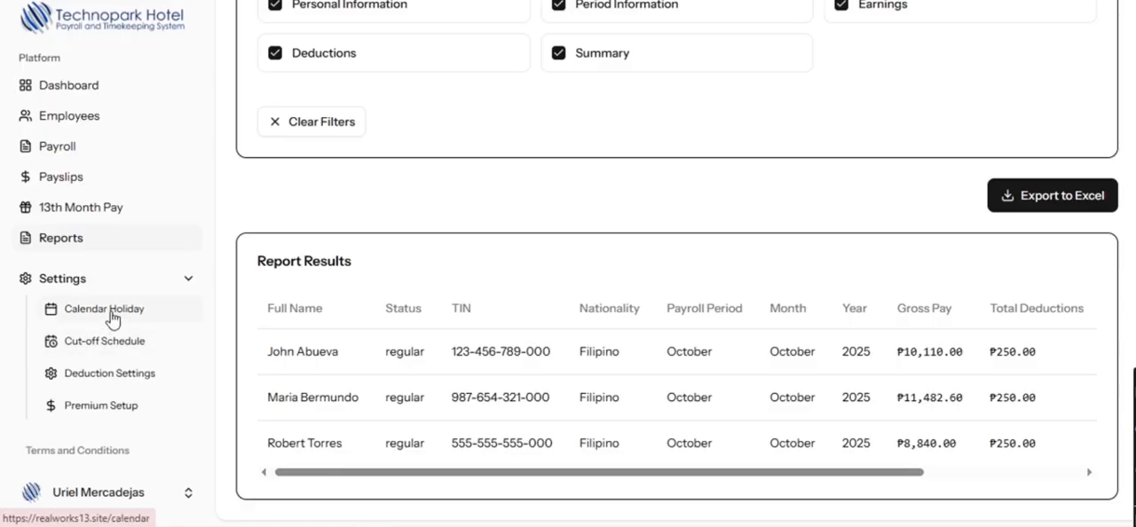
left_click(104, 309)
scroll(870, 325, "down", 2)
scroll(870, 390, "up", 2)
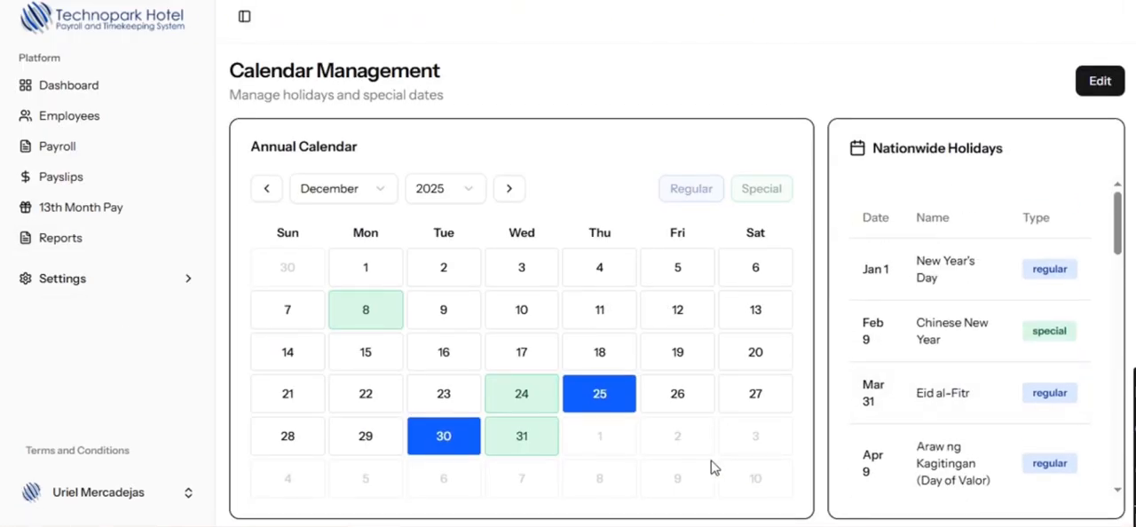
scroll(715, 469, "down", 1)
left_click(73, 277)
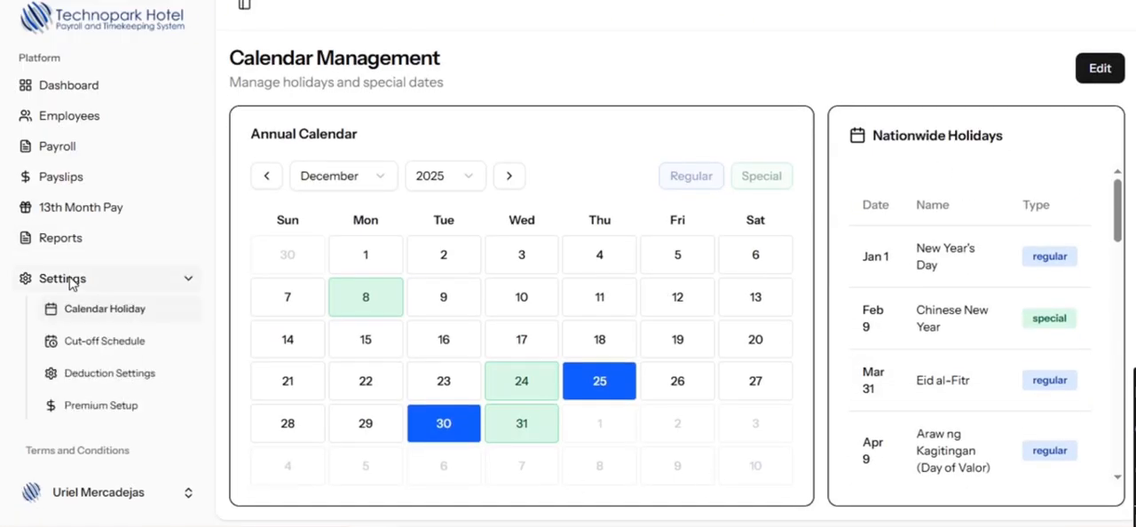
left_click(106, 347)
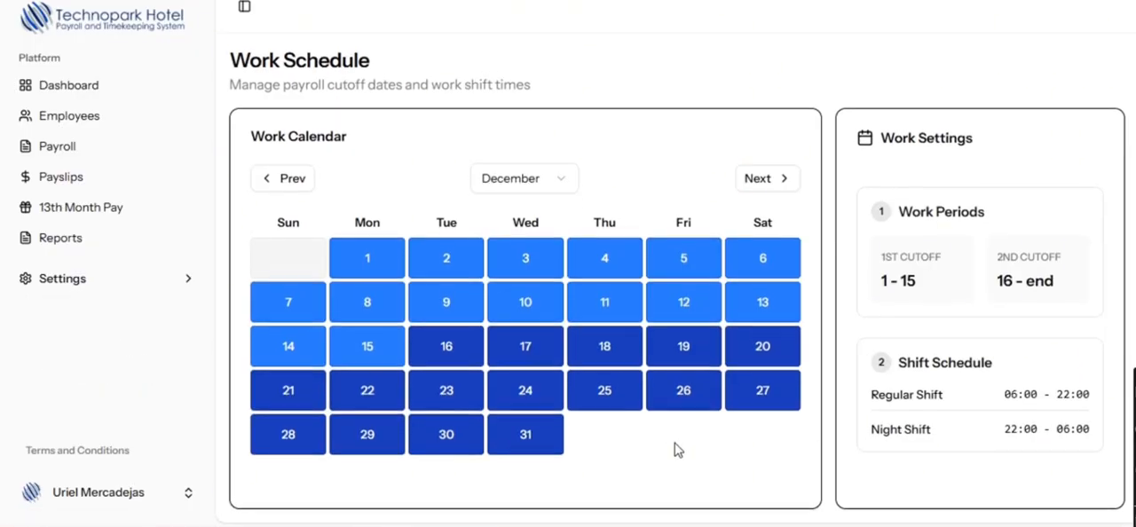
- Check the Loans and Advances setup in the deduction settings and close it
left_click(92, 278)
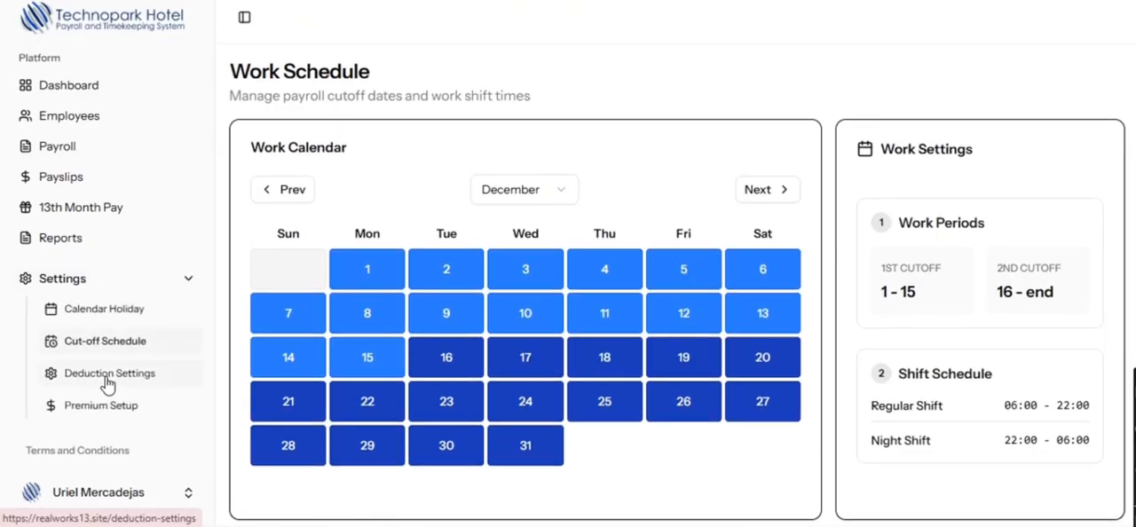
left_click(104, 375)
scroll(368, 262, "down", 1)
left_click(300, 201)
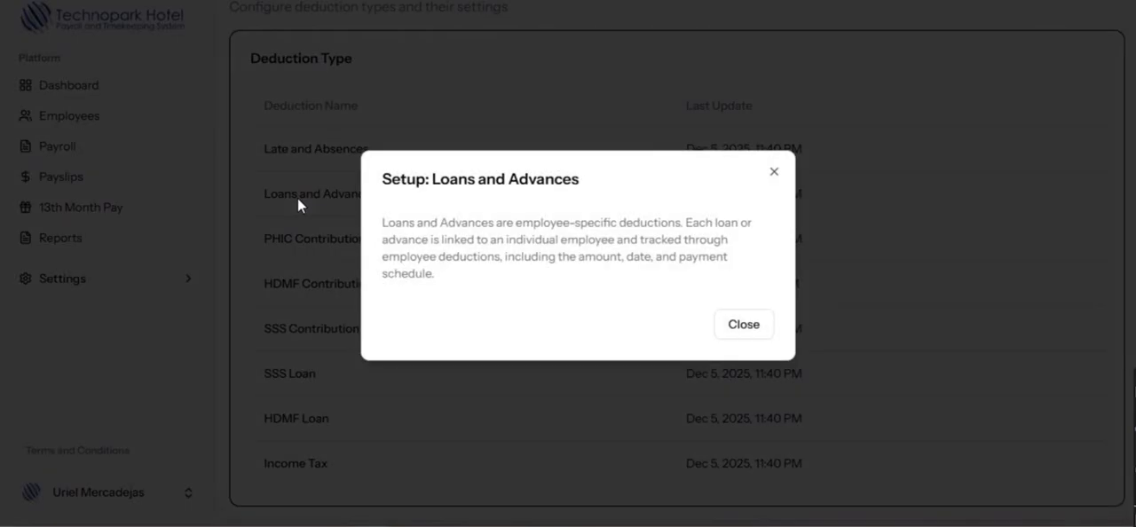
left_click(755, 333)
- Set the number of days for the Late and Absences deduction to 26 and save it
left_click(335, 159)
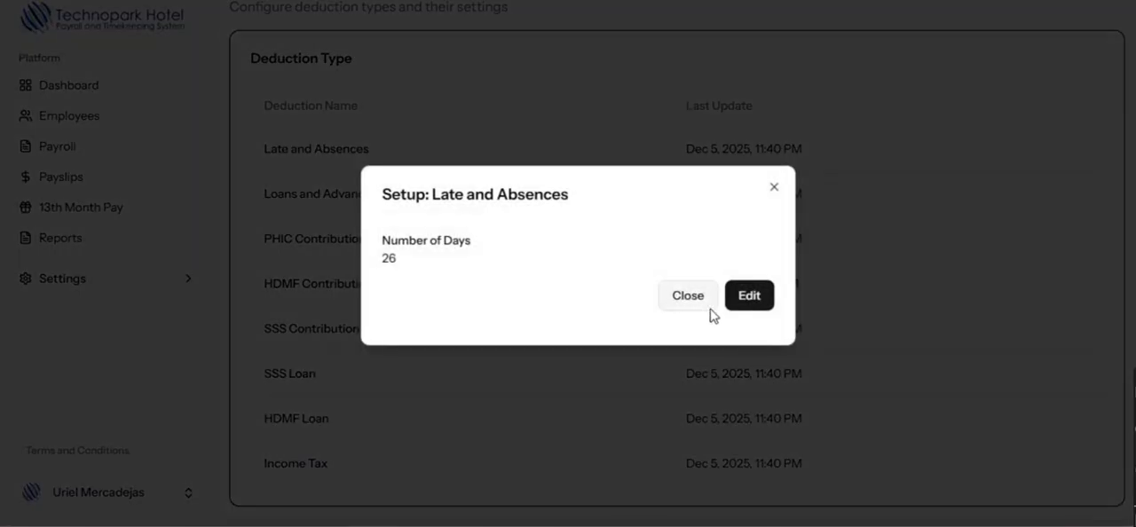
left_click(748, 295)
key("BackSpace")
type("6")
left_click(757, 302)
- Look through the Additional Premium Pay, Overtime Pay and Night Differential rates in the premium setup
left_click(64, 282)
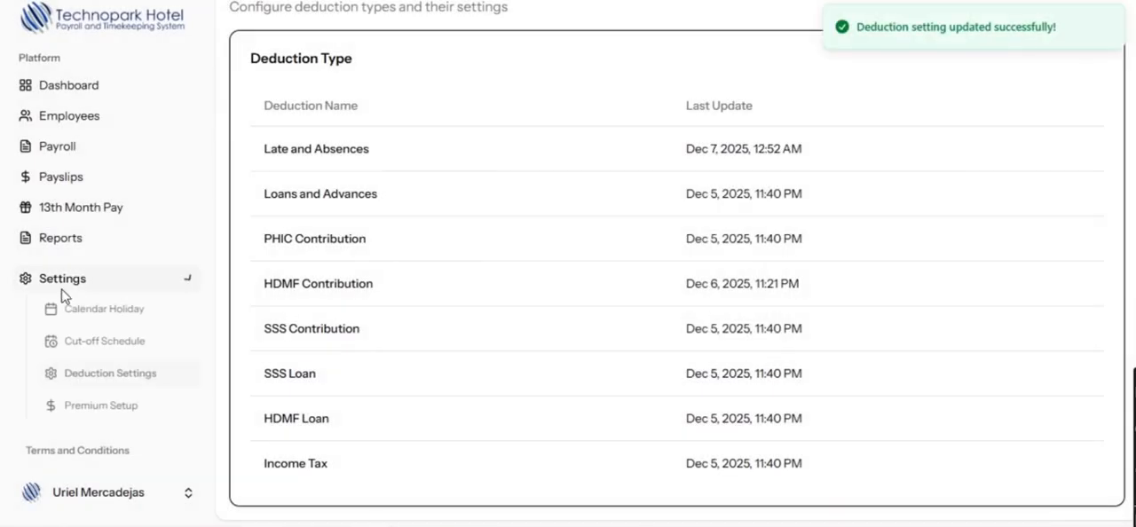
left_click(96, 406)
left_click(269, 173)
left_click(269, 173)
left_click(262, 249)
left_click(262, 248)
left_click(263, 325)
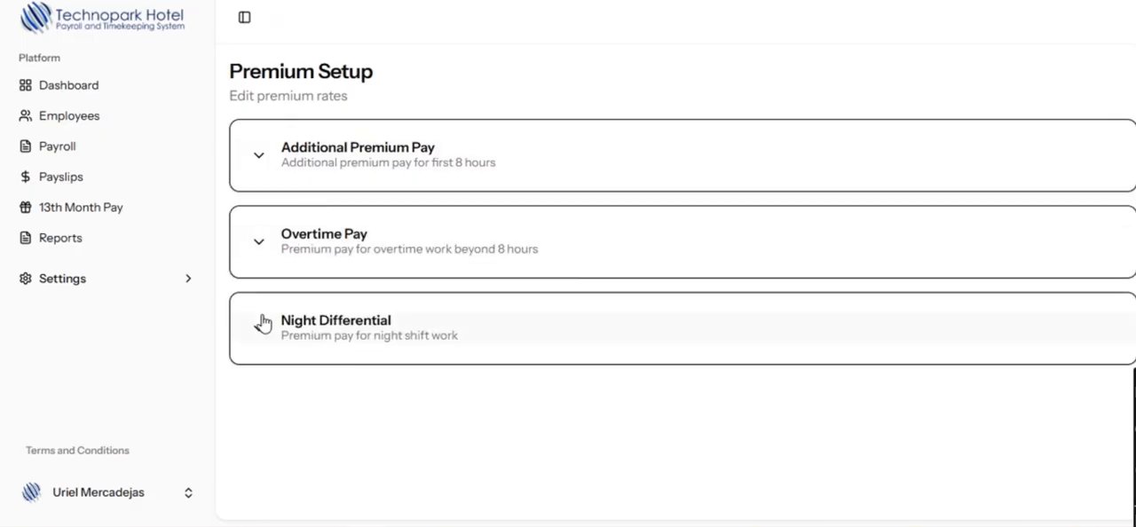
scroll(337, 385, "down", 5)
scroll(348, 384, "up", 5)
left_click(261, 318)
- Read through the system's terms and conditions and close them
left_click(87, 453)
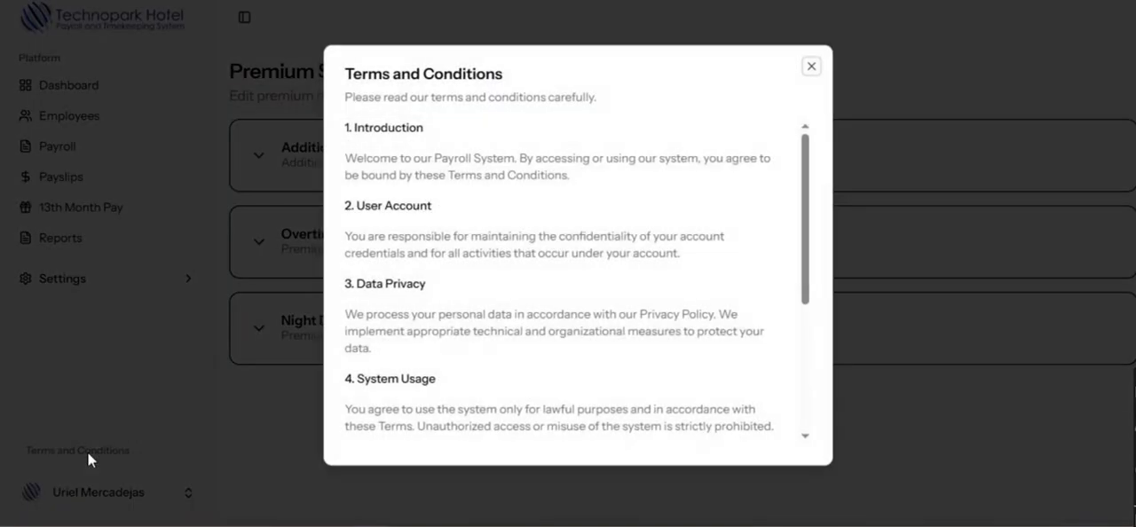
scroll(697, 327, "down", 3)
scroll(689, 373, "up", 3)
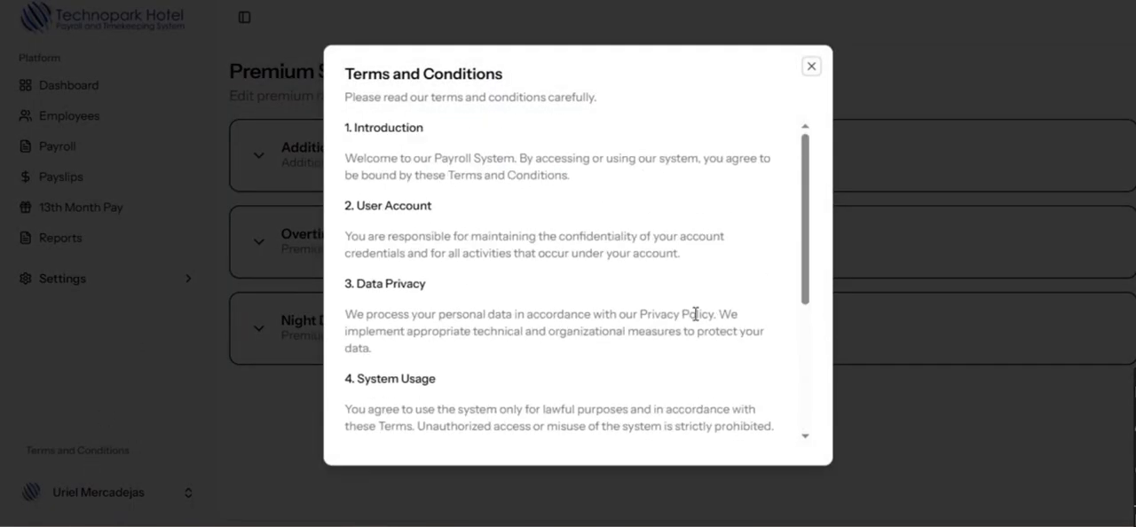
left_click(811, 67)
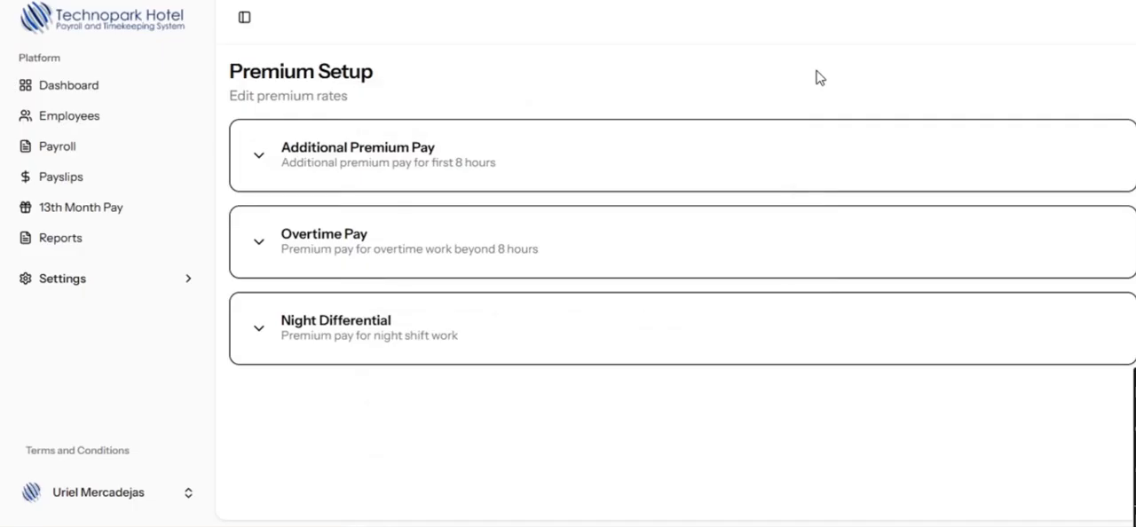
- Change the accounting account's profile image to Sample Web Design.png, save the profile and check the new image
left_click(114, 496)
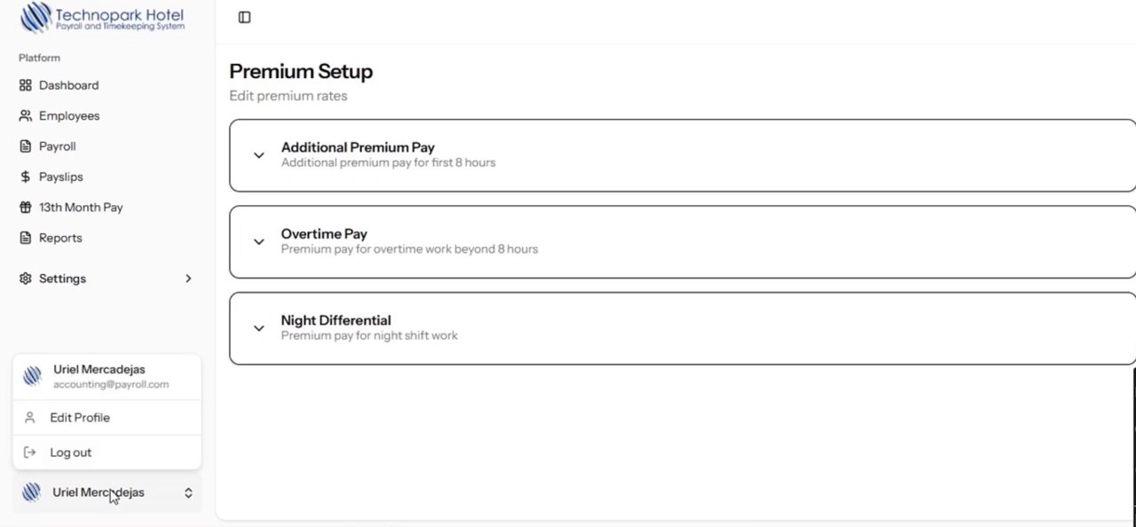
left_click(79, 421)
left_click(713, 206)
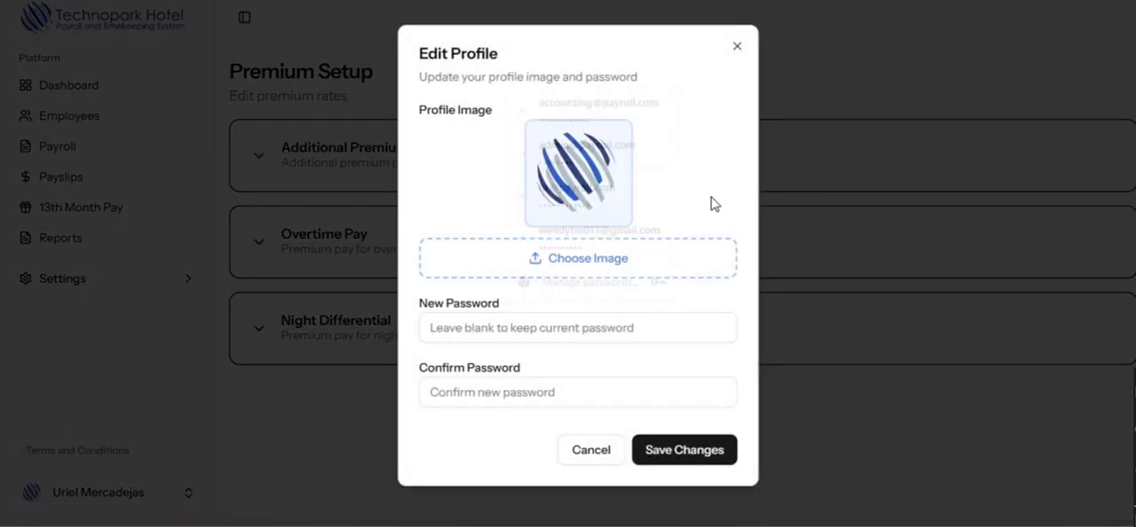
left_click(581, 262)
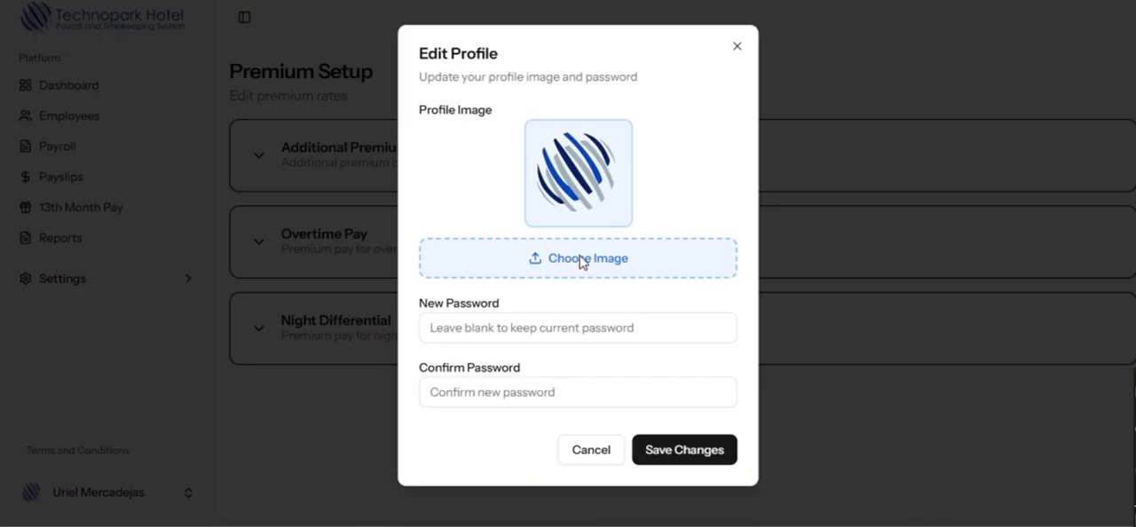
left_click(226, 151)
left_click(568, 403)
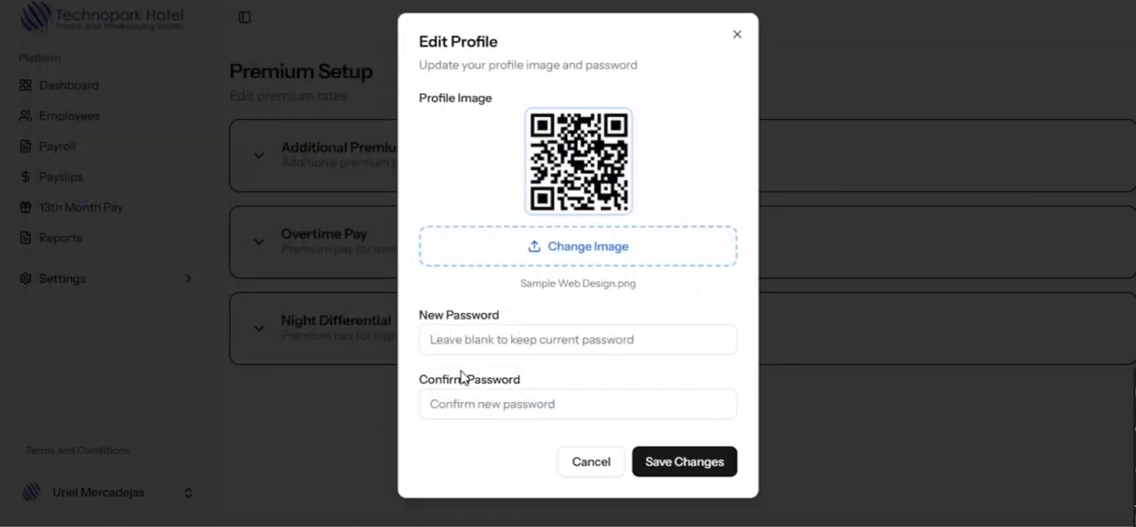
left_click(686, 460)
left_click(110, 504)
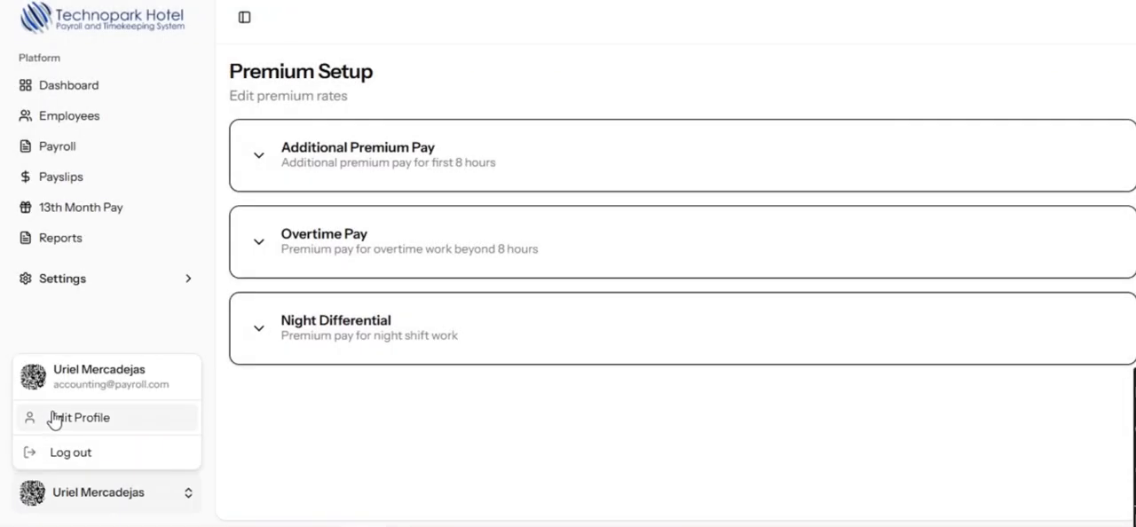
left_click(266, 453)
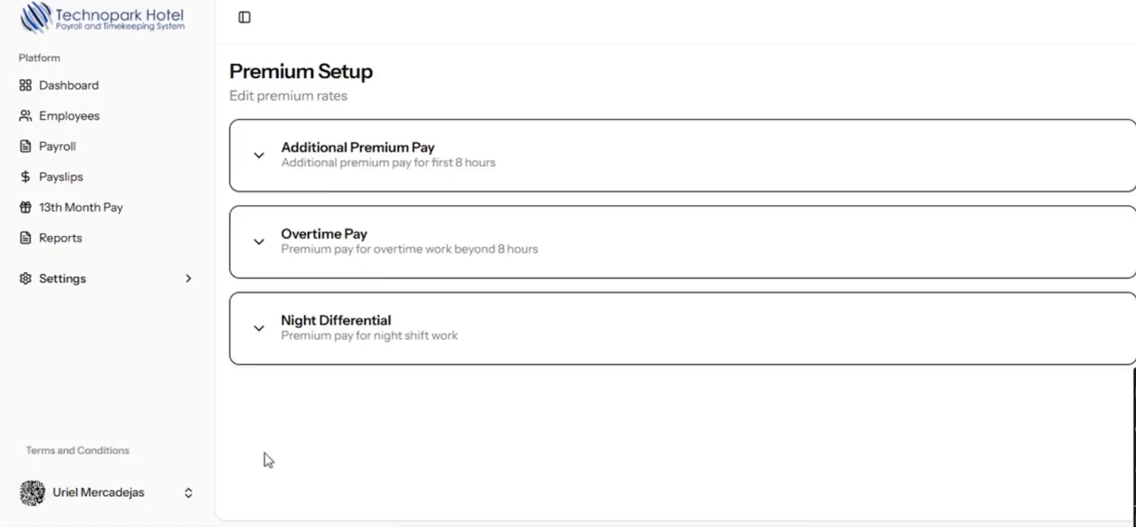
- Log out of the accounting account
left_click(135, 498)
left_click(81, 454)
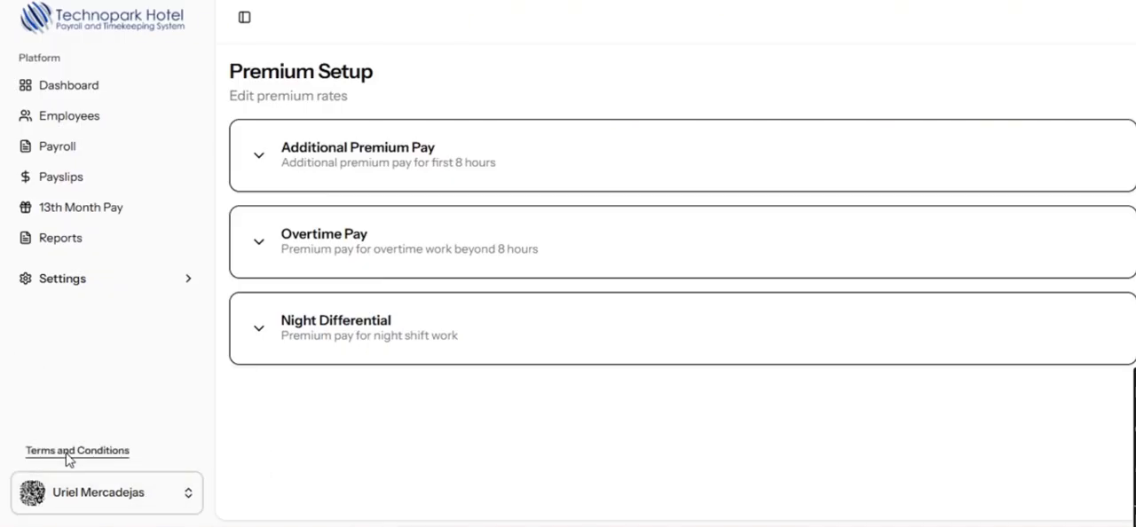